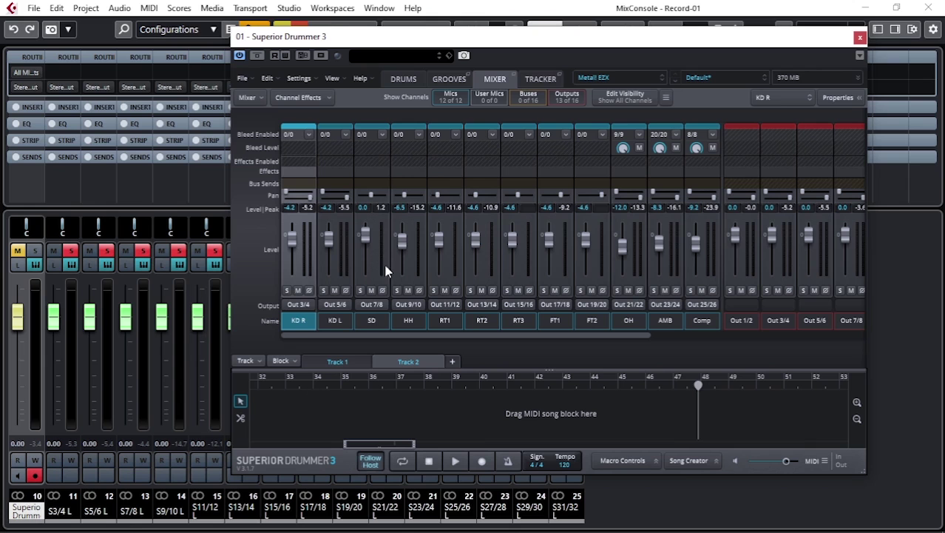
Close the Superior Drummer 3 window and open the output Audio Connections.
drag(599, 46, 540, 41)
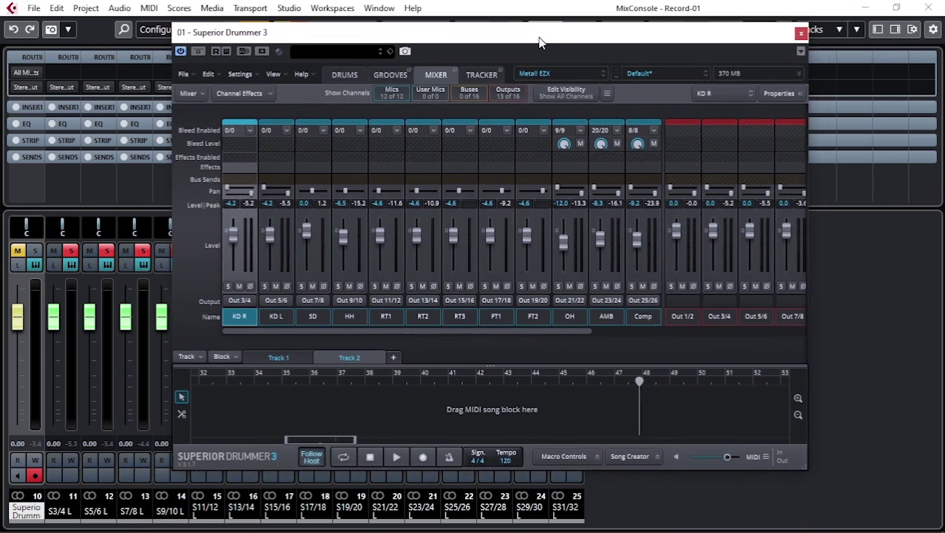
click(801, 34)
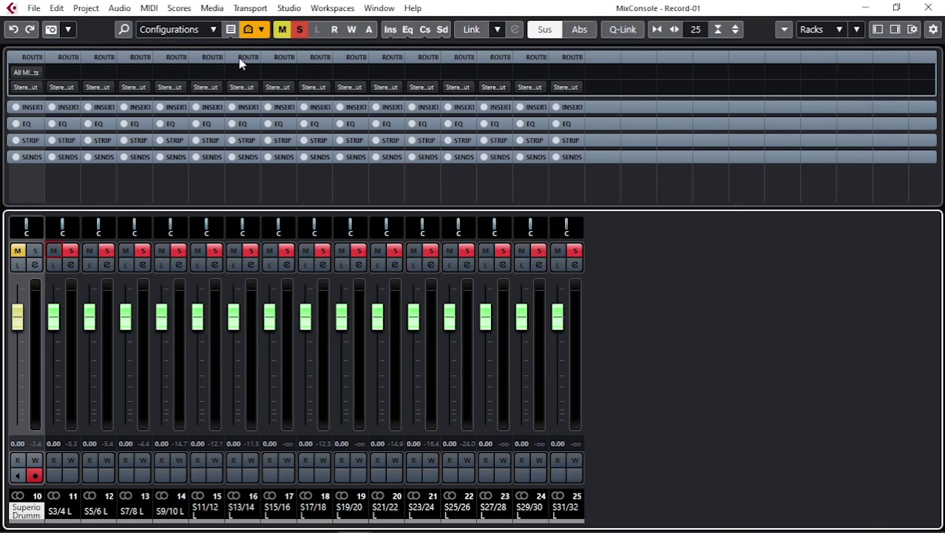
click(290, 9)
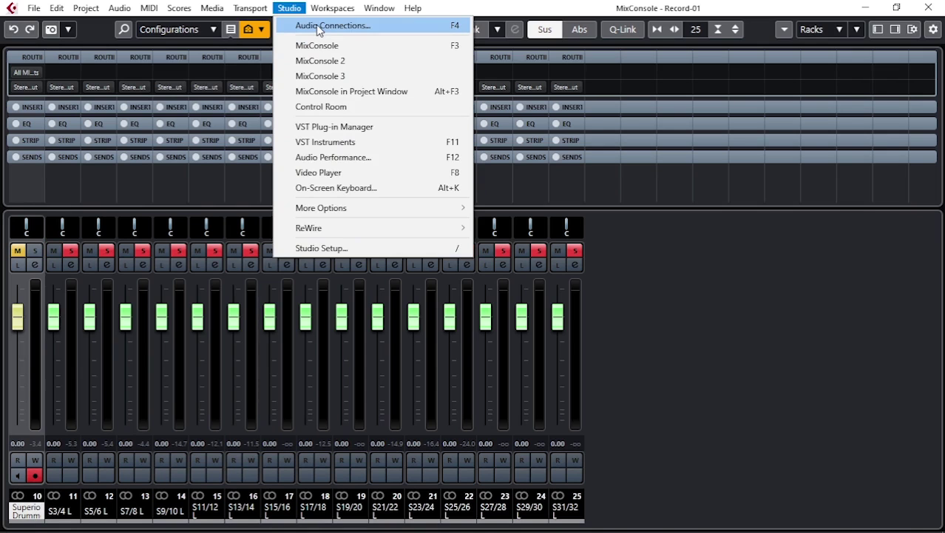
click(319, 27)
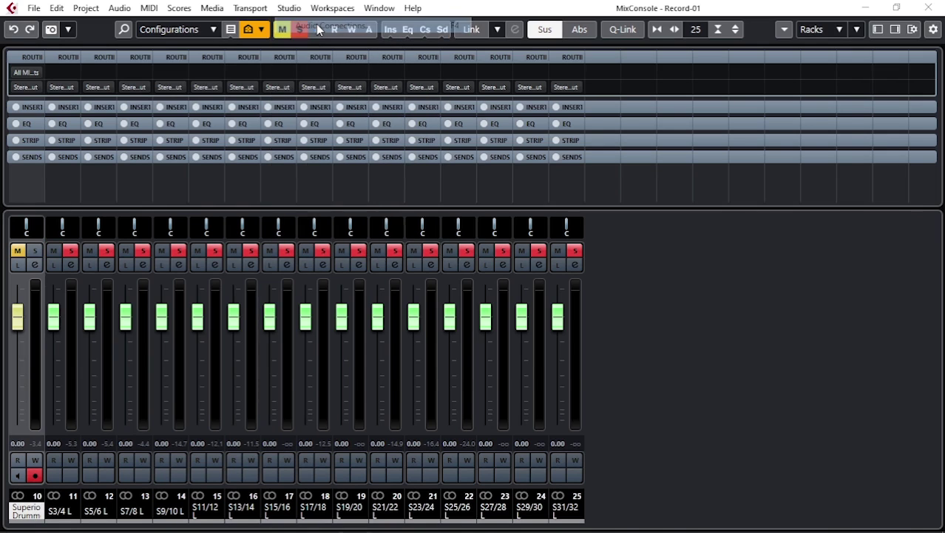
drag(447, 108, 430, 97)
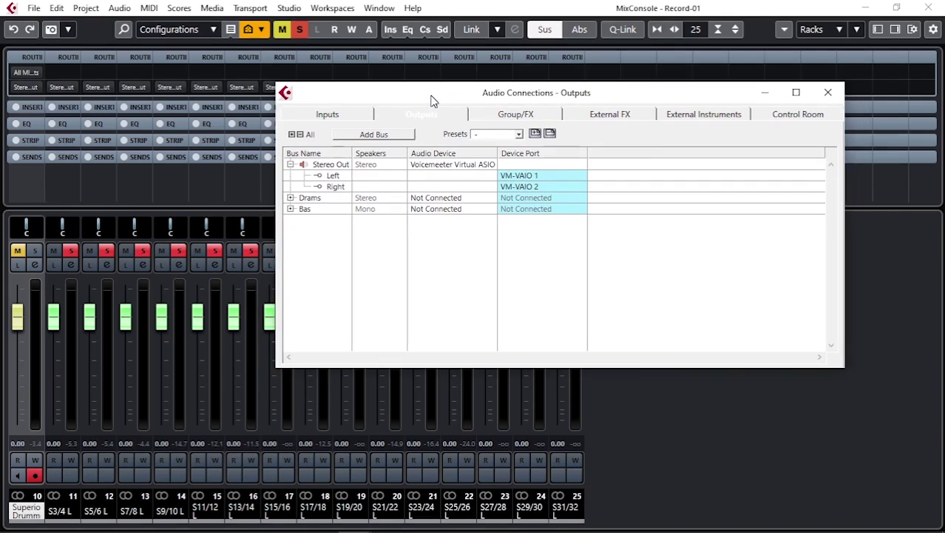
Remove the unconnected Drams stereo bus from the audio outputs.
click(292, 164)
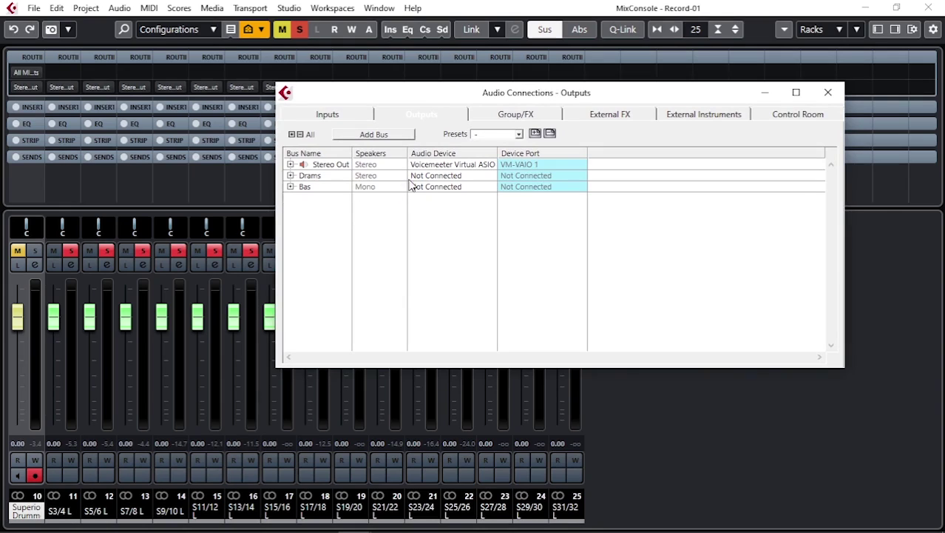
click(290, 176)
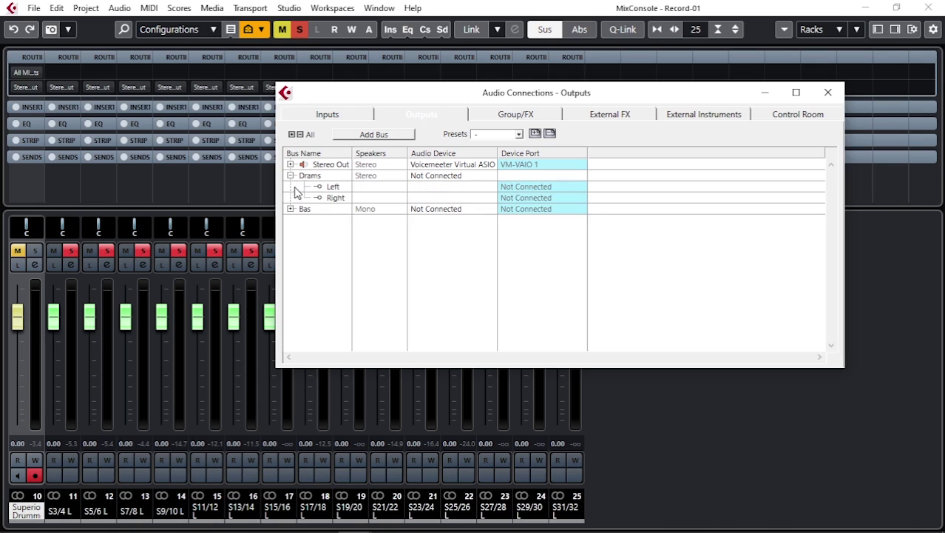
click(290, 209)
click(290, 209)
double_click(319, 176)
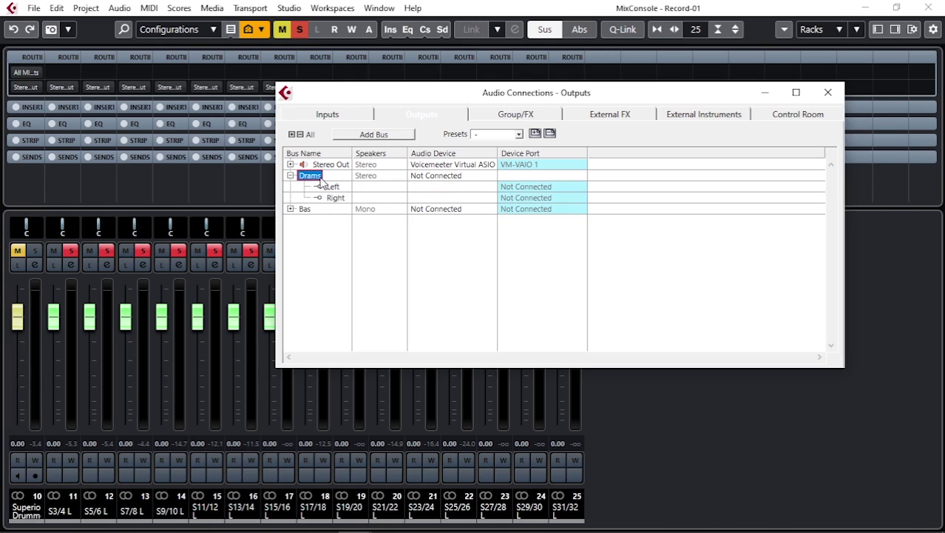
right_click(319, 184)
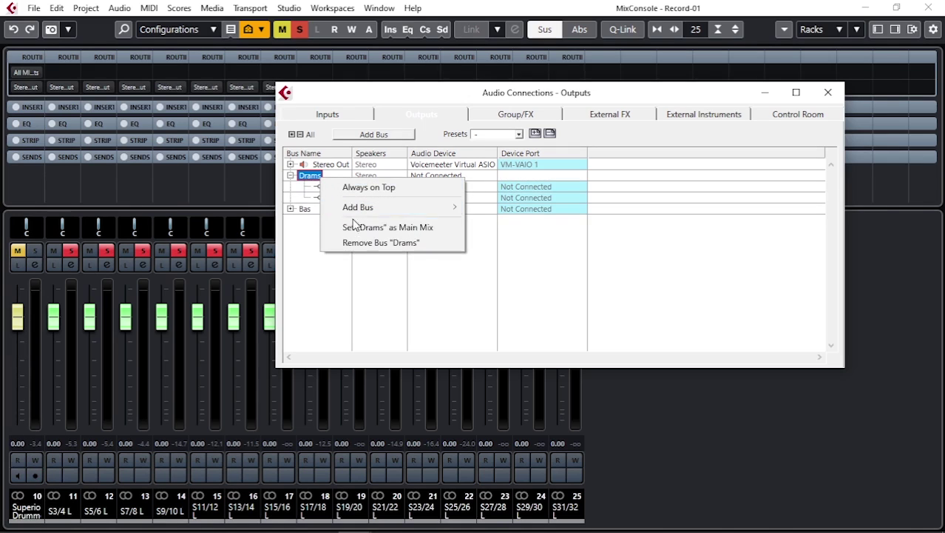
click(362, 245)
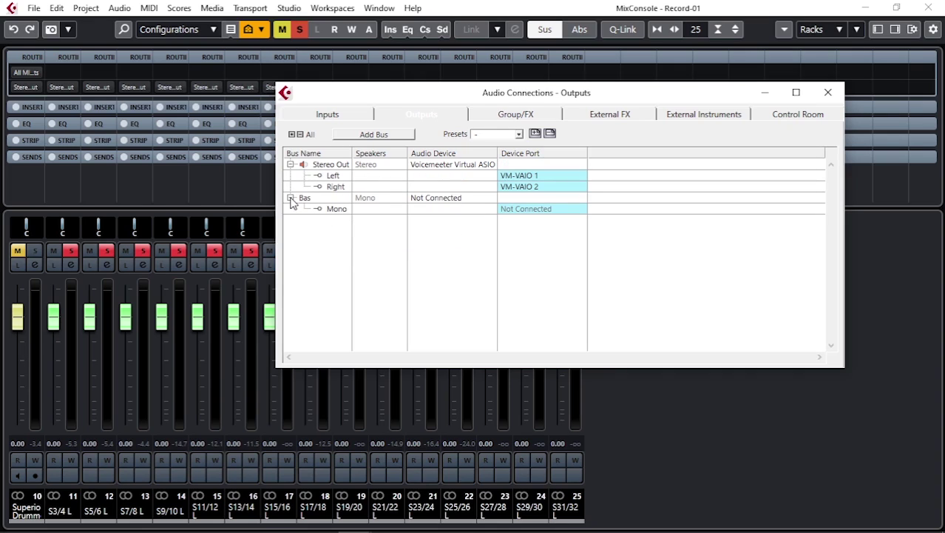
Remove the unconnected Bas mono bus from the audio outputs and leave the Stereo Out channels expanded.
click(291, 198)
double_click(314, 201)
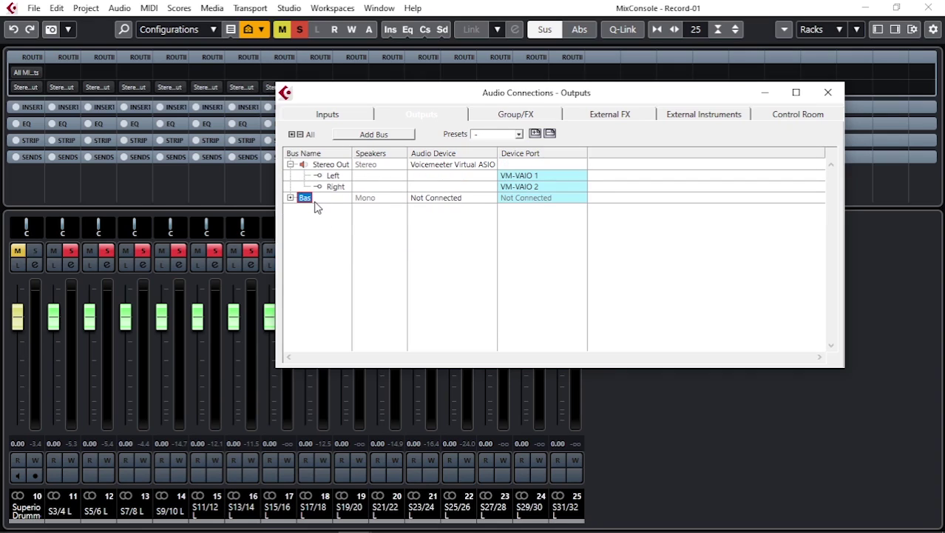
right_click(311, 205)
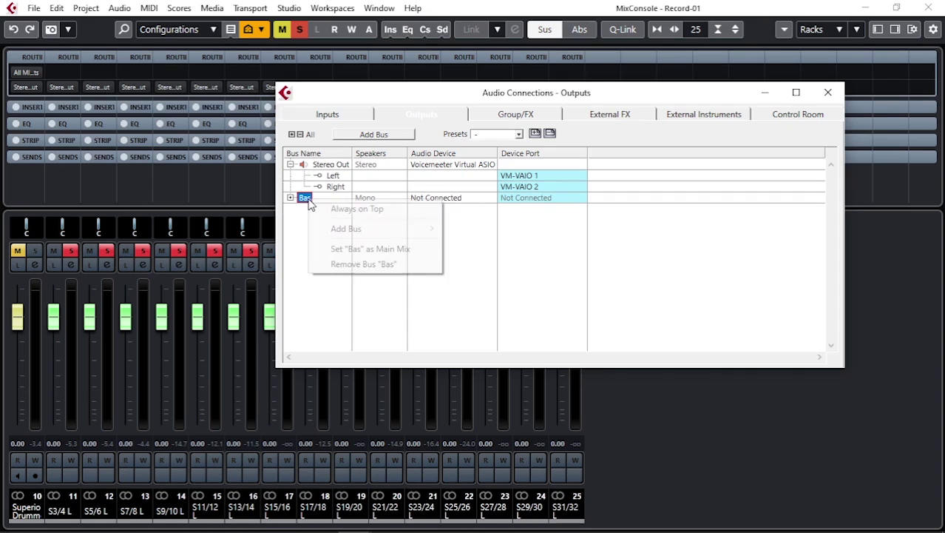
click(358, 264)
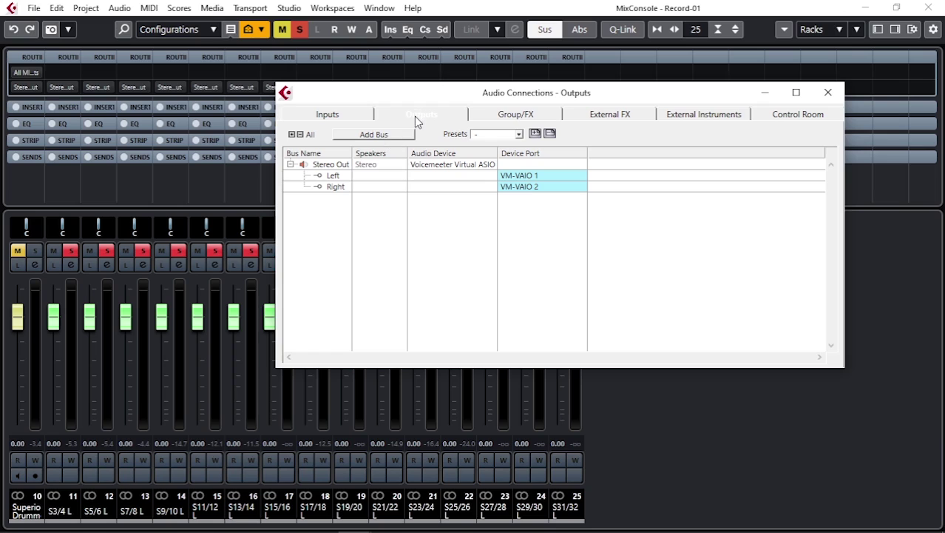
click(291, 164)
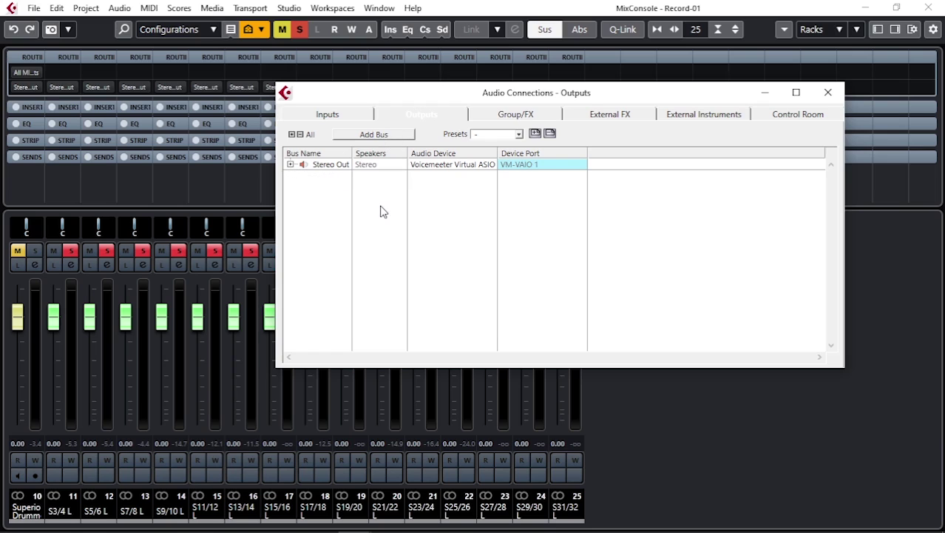
click(291, 164)
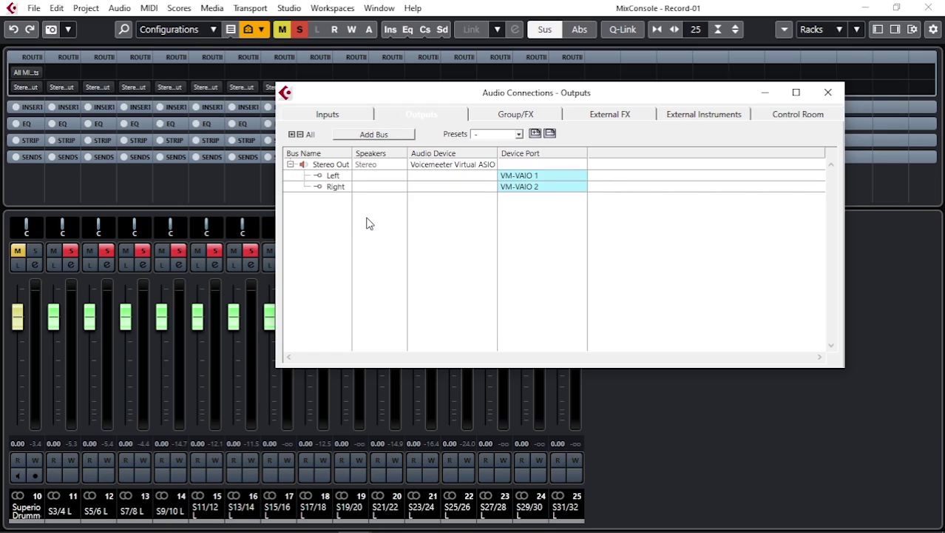
Reopen the Superior Drummer 3 instrument from its mixer channel and bring up Audio Connections again.
drag(441, 94, 484, 175)
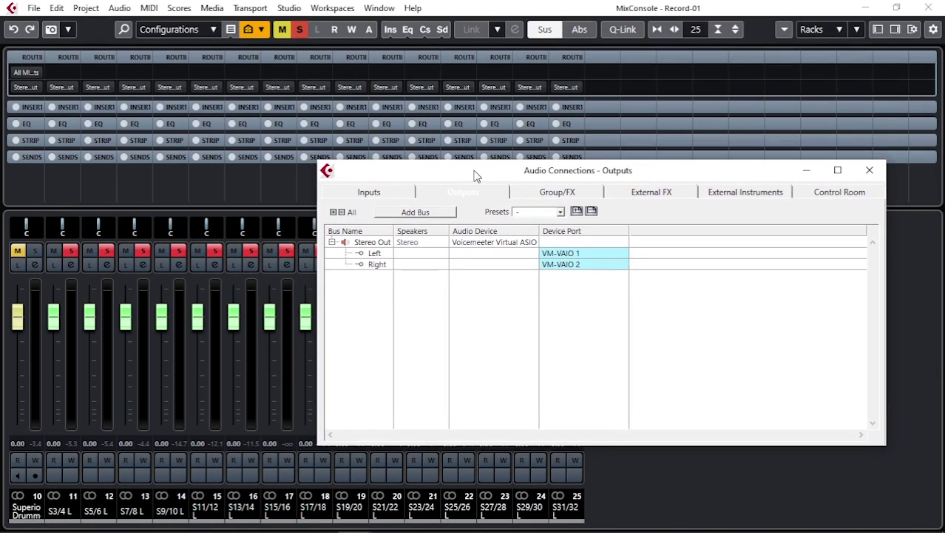
click(34, 264)
click(35, 264)
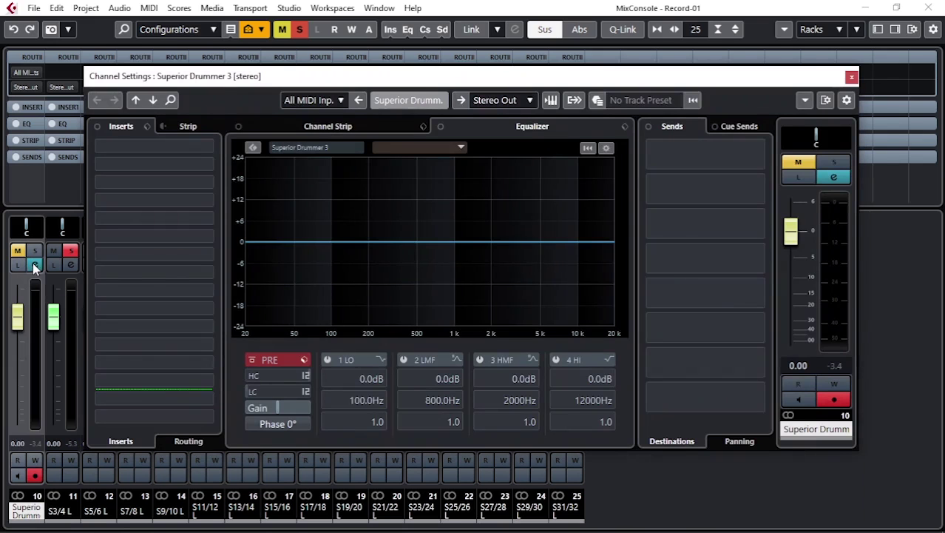
click(551, 102)
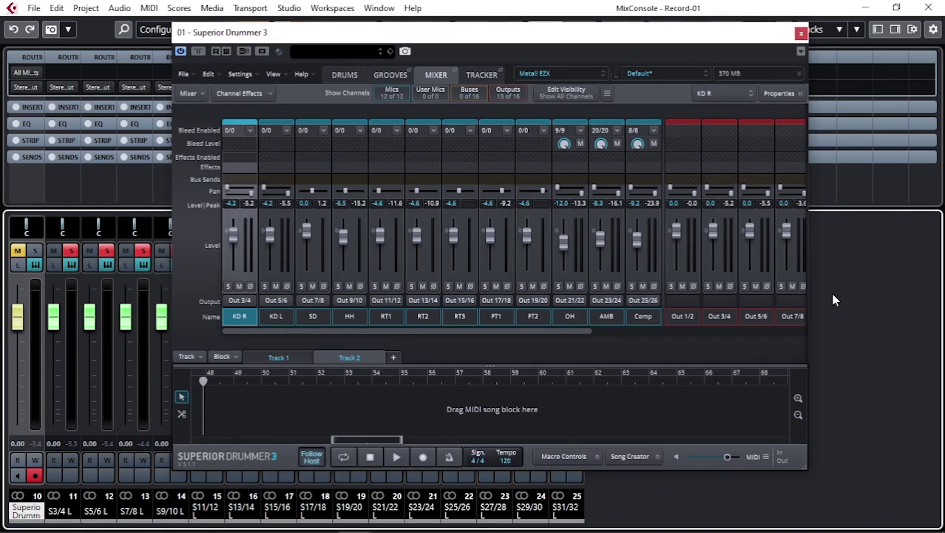
key(F4)
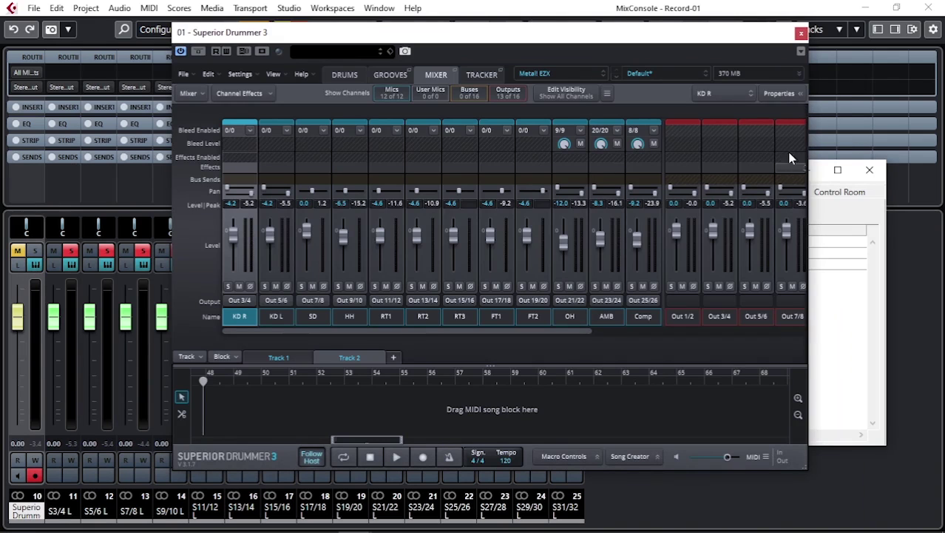
Move the Superior Drummer 3 and Audio Connections windows further apart.
drag(732, 34, 611, 45)
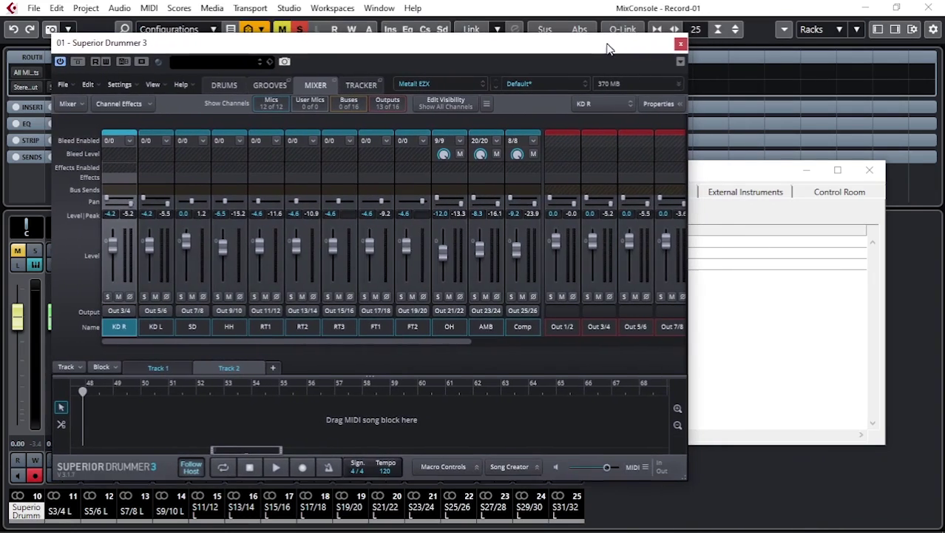
right_click(747, 179)
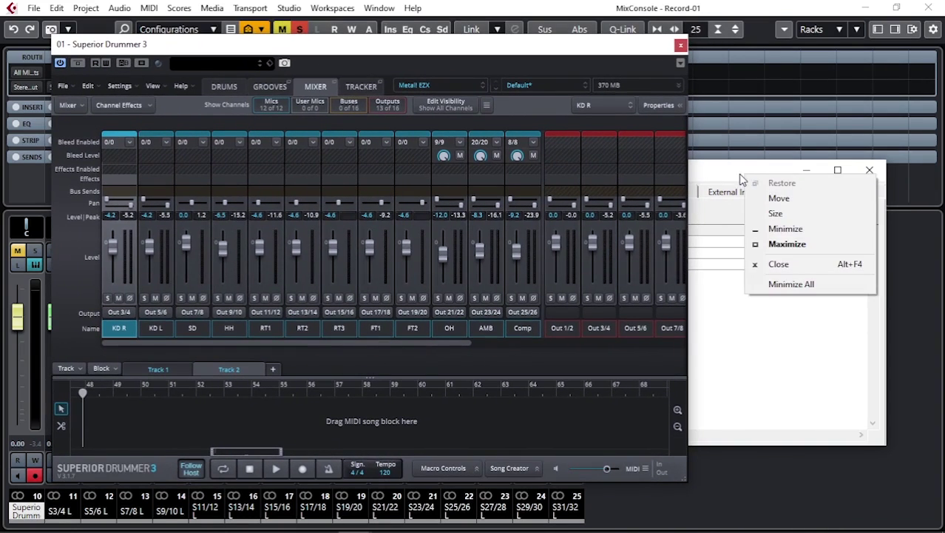
drag(741, 175, 779, 173)
Turn off Always on Top for the Superior Drummer 3 window and bring Audio Connections to the front.
right_click(566, 67)
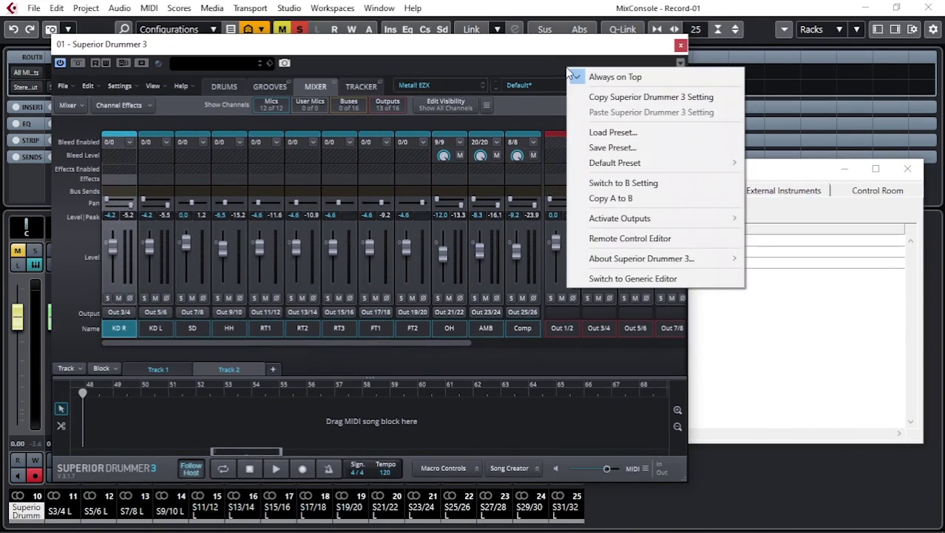
click(575, 77)
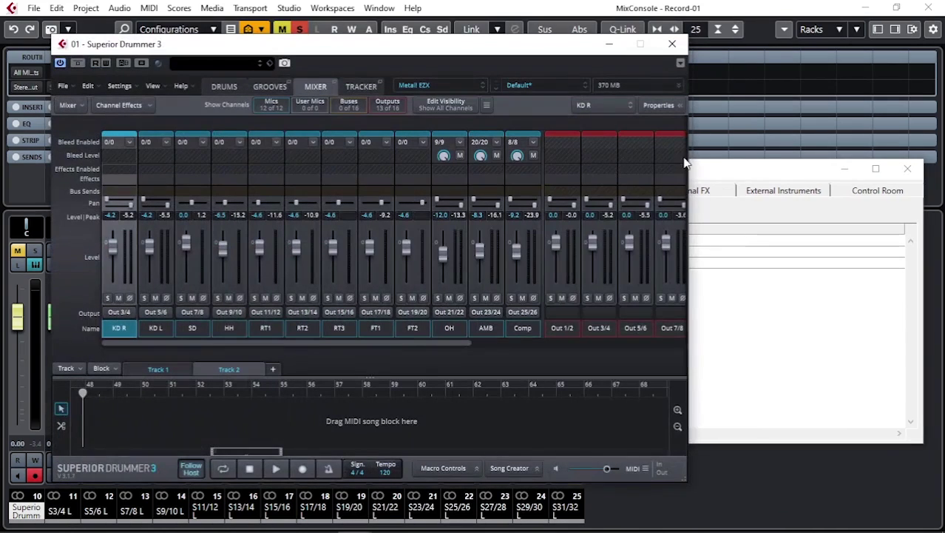
click(708, 175)
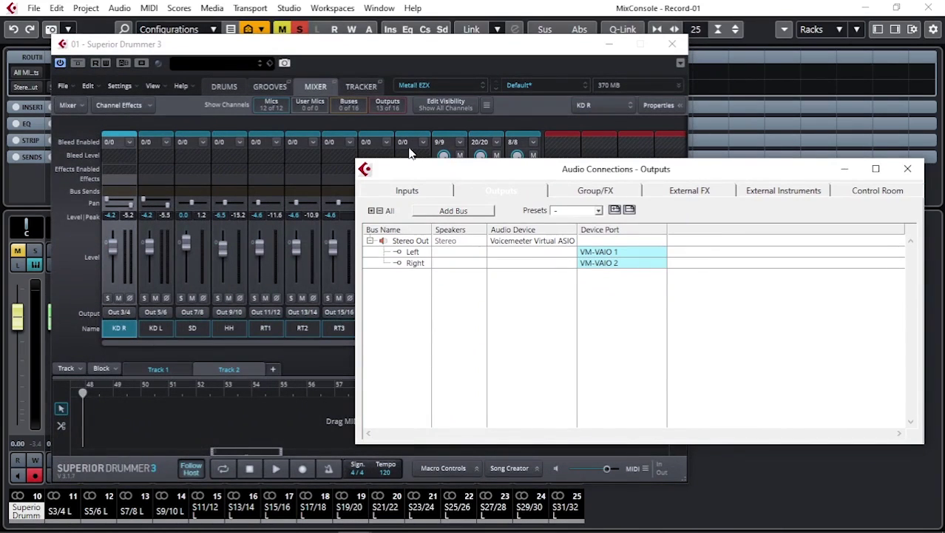
Enable Always on Top for both the Audio Connections and Superior Drummer 3 windows.
drag(384, 170, 389, 148)
right_click(374, 177)
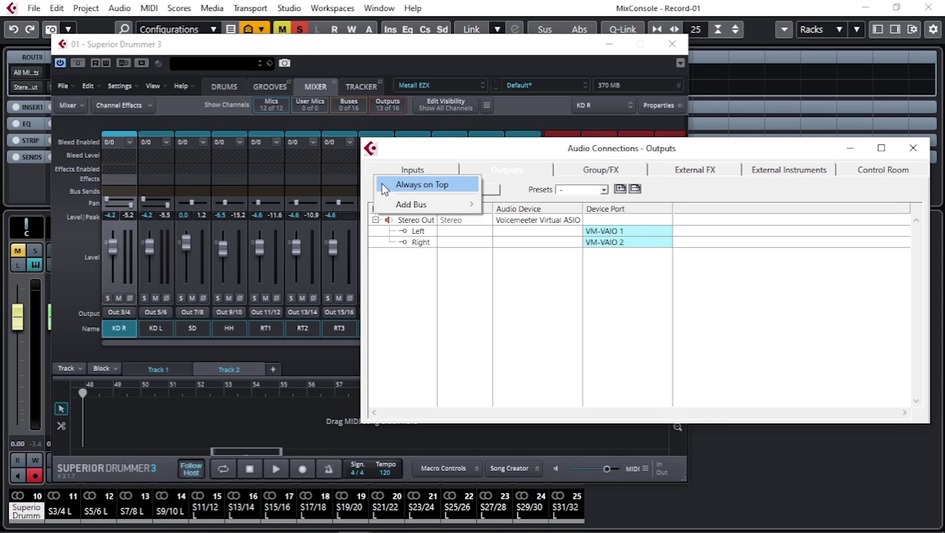
click(384, 190)
right_click(419, 69)
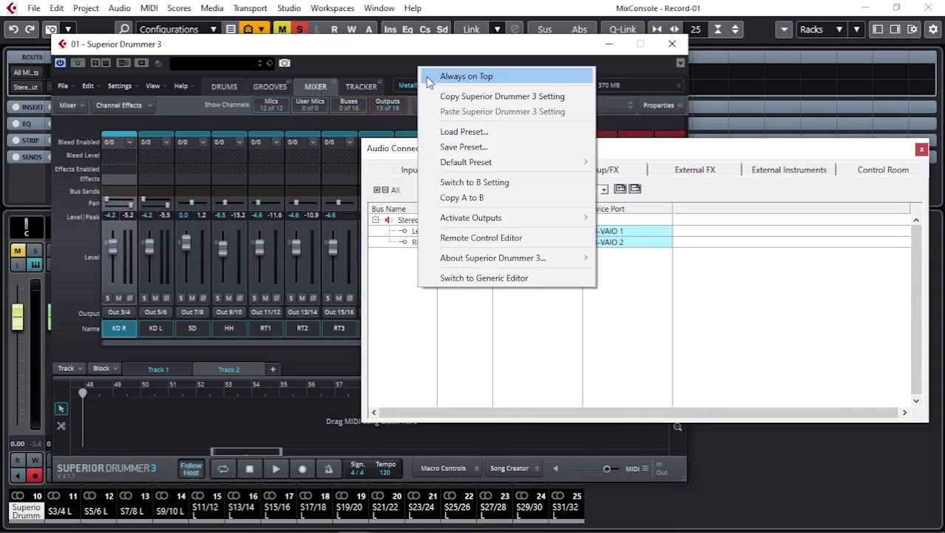
click(427, 77)
drag(701, 148, 635, 147)
click(554, 38)
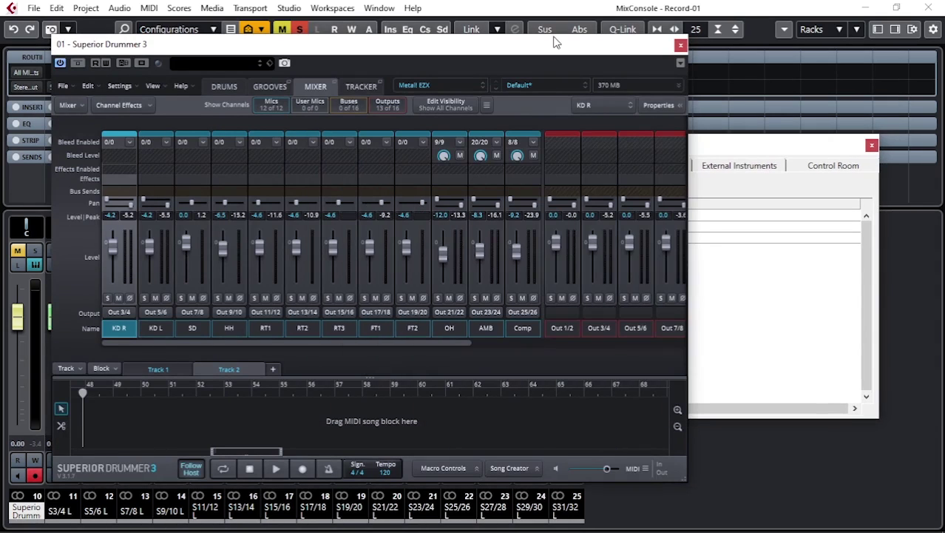
click(705, 149)
drag(621, 149, 627, 136)
Turn Always on Top off and back on for the Superior Drummer 3 window.
right_click(458, 60)
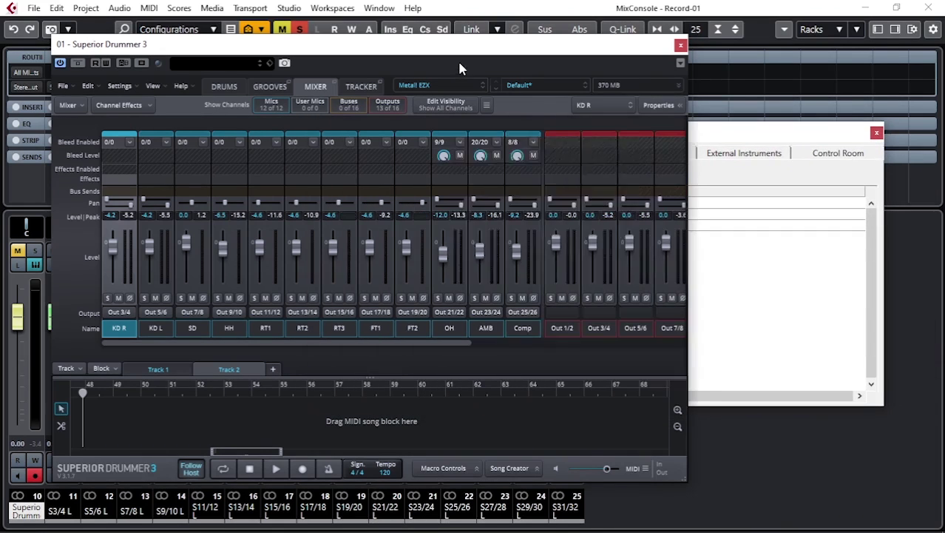
click(469, 73)
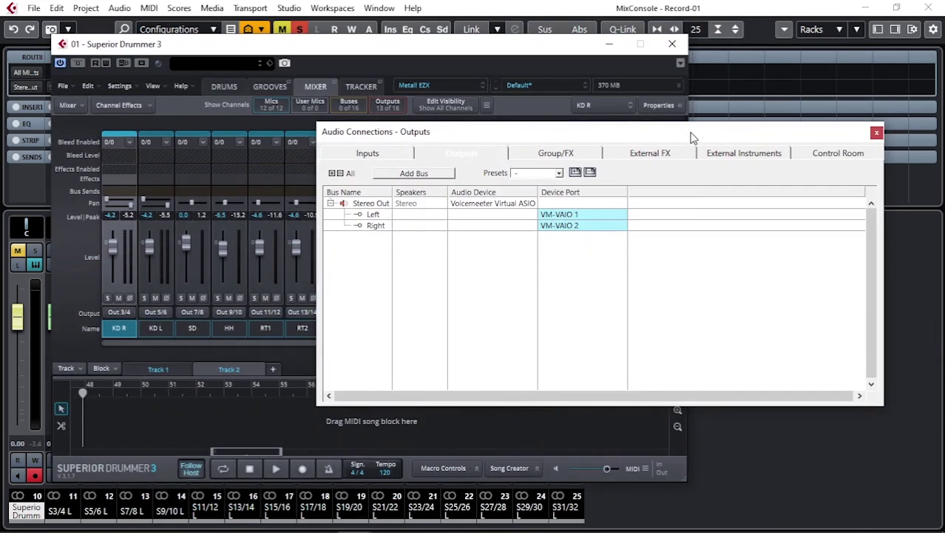
drag(683, 134, 697, 138)
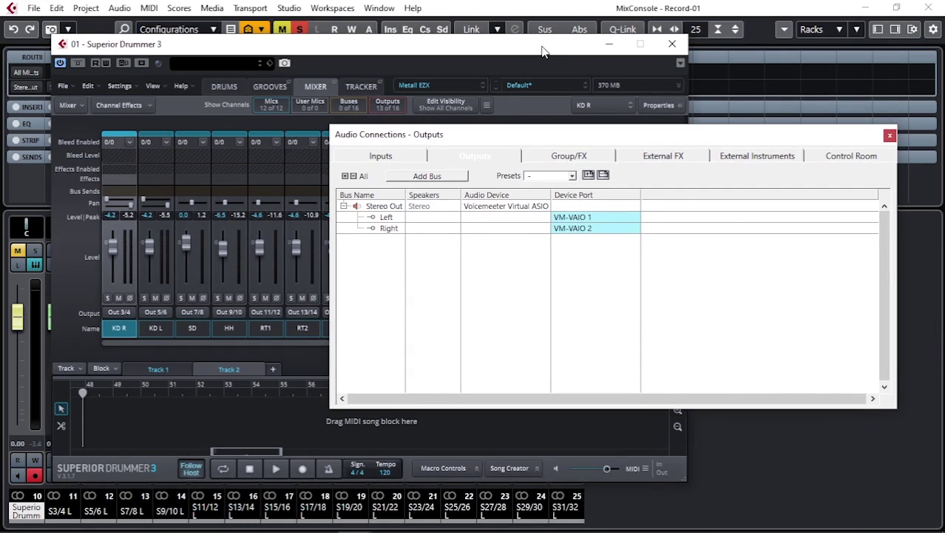
right_click(518, 65)
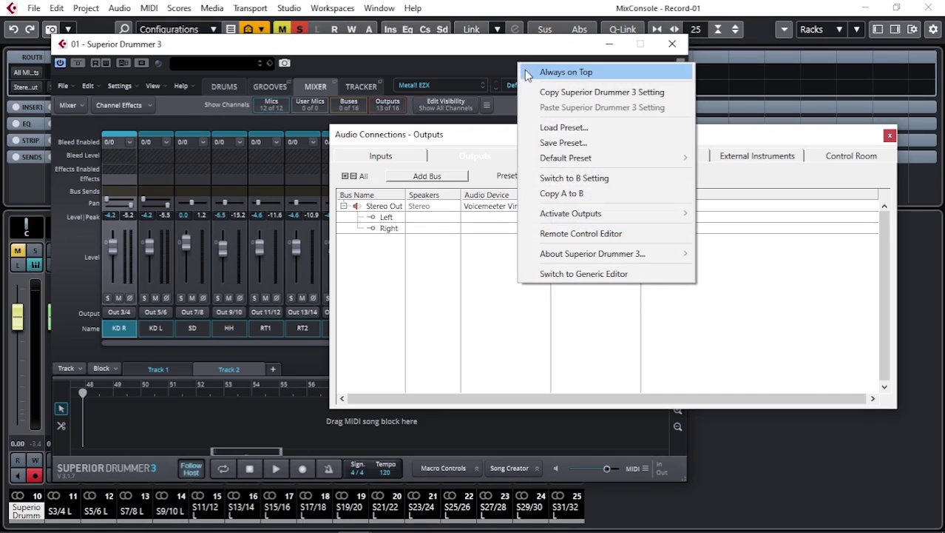
click(530, 73)
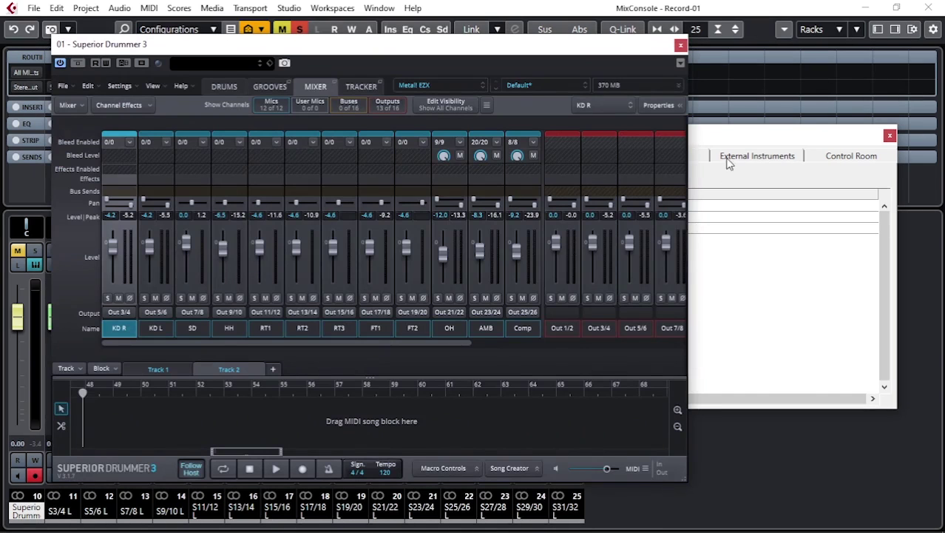
Position the Audio Connections window beside Superior Drummer 3 so that the drum mixer and the output bus list are both uncovered.
click(721, 137)
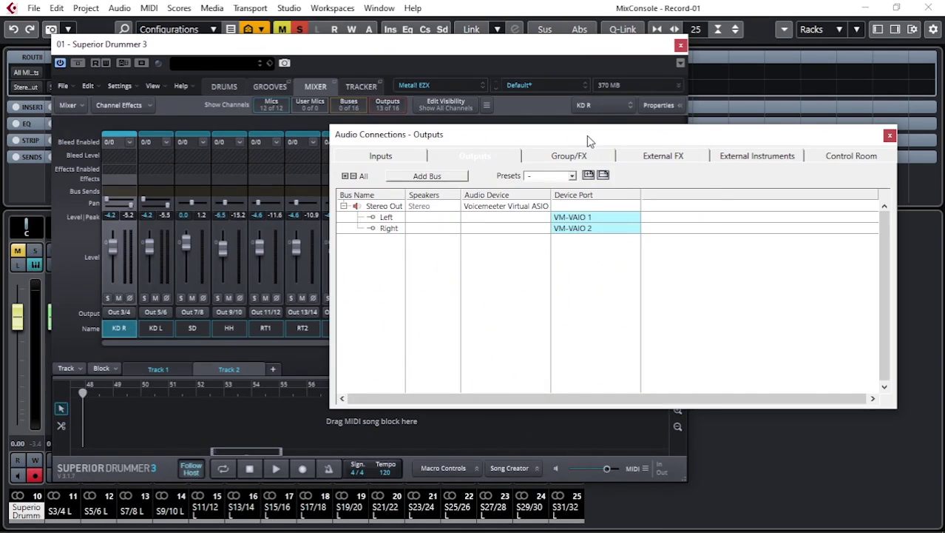
drag(587, 136, 928, 147)
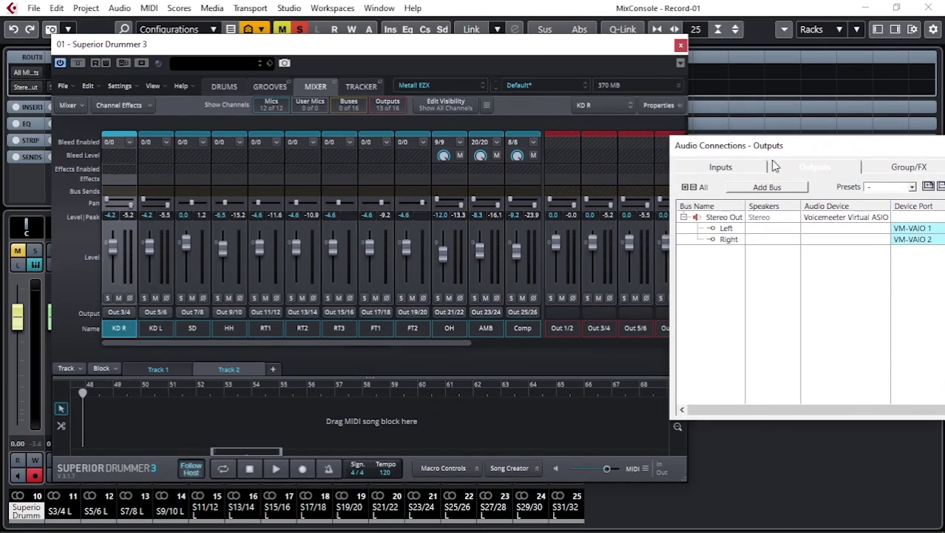
drag(721, 148, 750, 116)
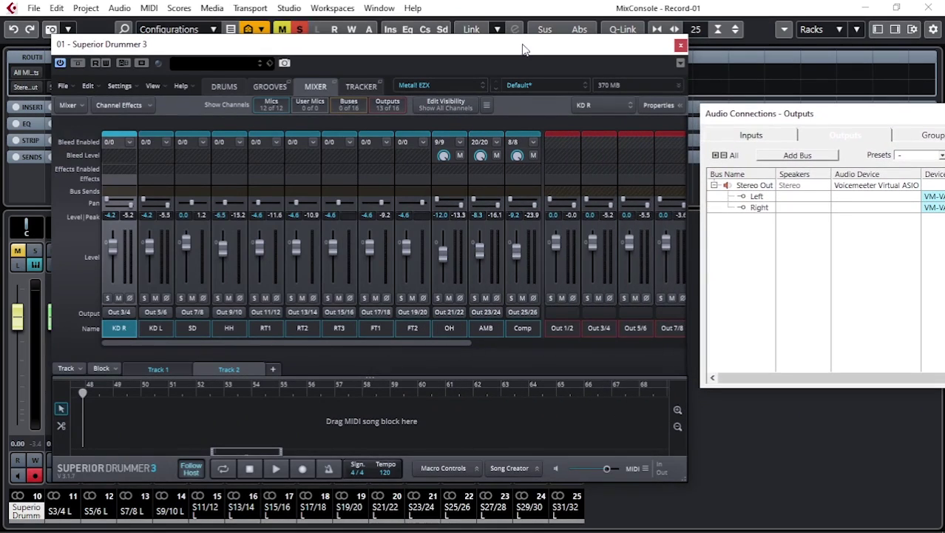
Rearrange the Superior Drummer 3 and Audio Connections windows side by side so that neither covers the other.
drag(522, 48, 487, 39)
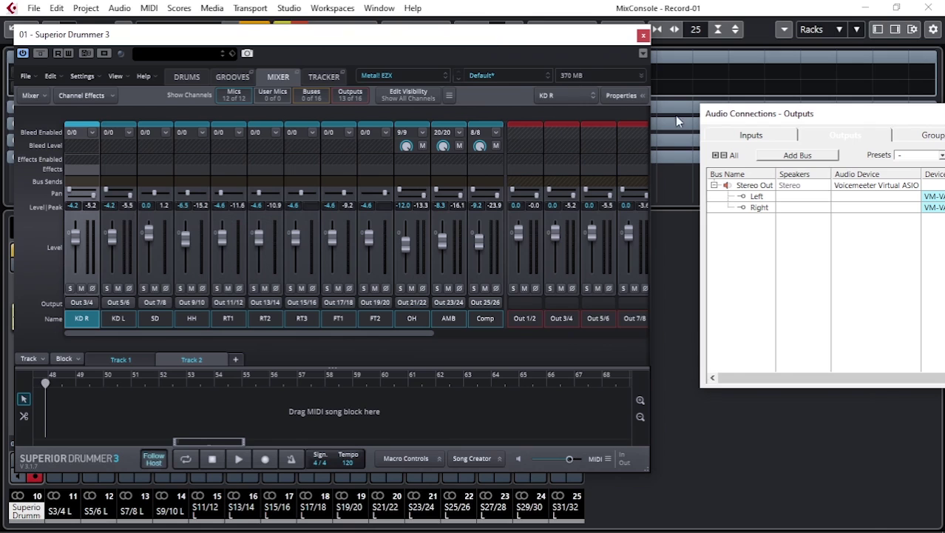
drag(730, 118, 564, 96)
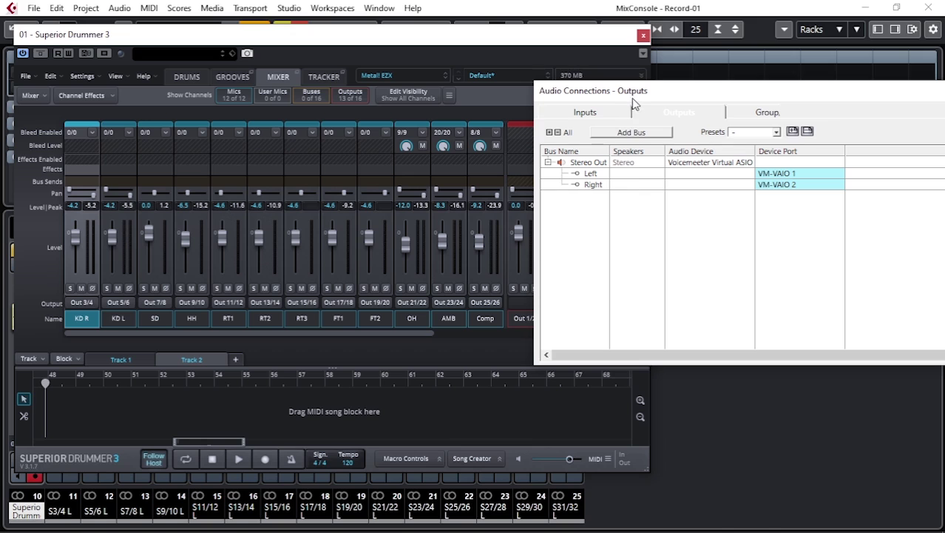
mouse_move(632, 91)
mouse_down()
mouse_move(639, 31)
mouse_move(615, 91)
mouse_up()
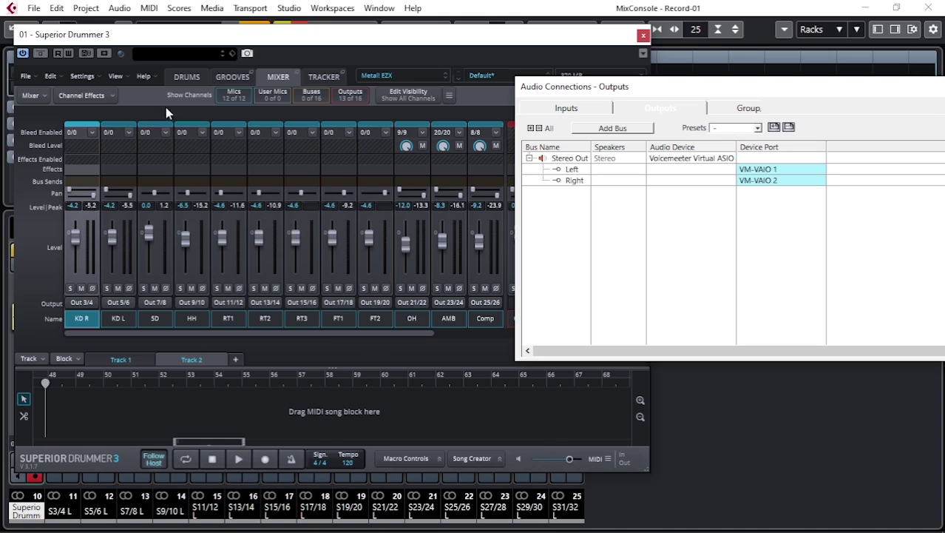
drag(551, 90, 688, 83)
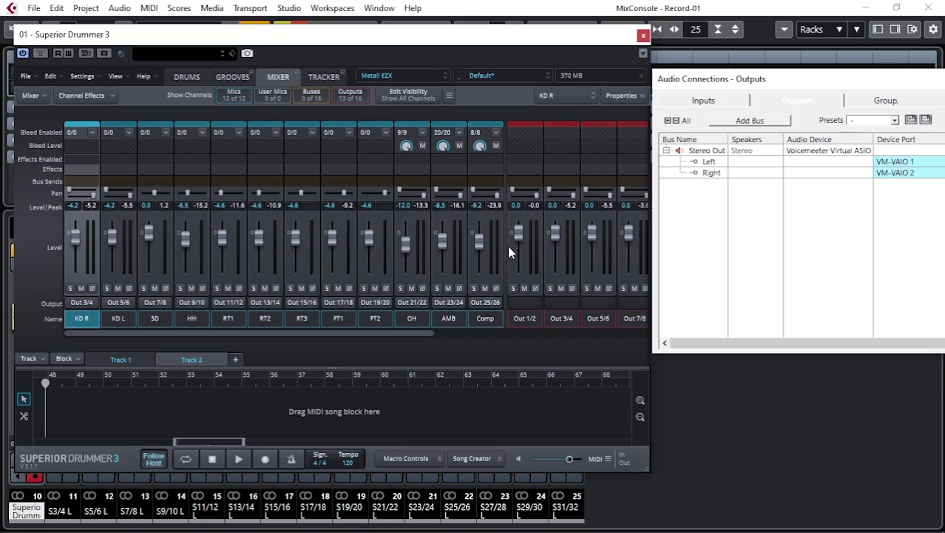
Hide the output channels Out 1/2 through Out 25/26 in the Superior Drummer 3 mixer.
click(524, 319)
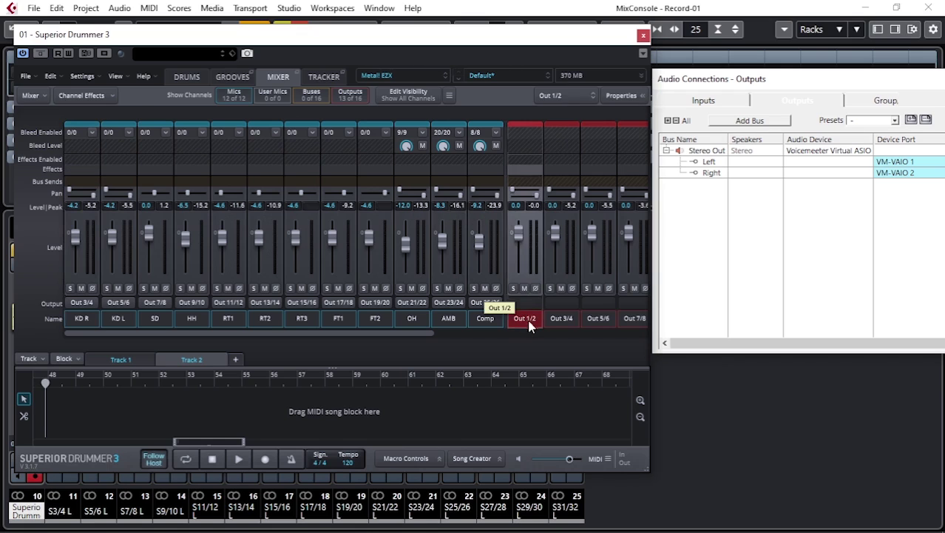
drag(403, 337, 631, 361)
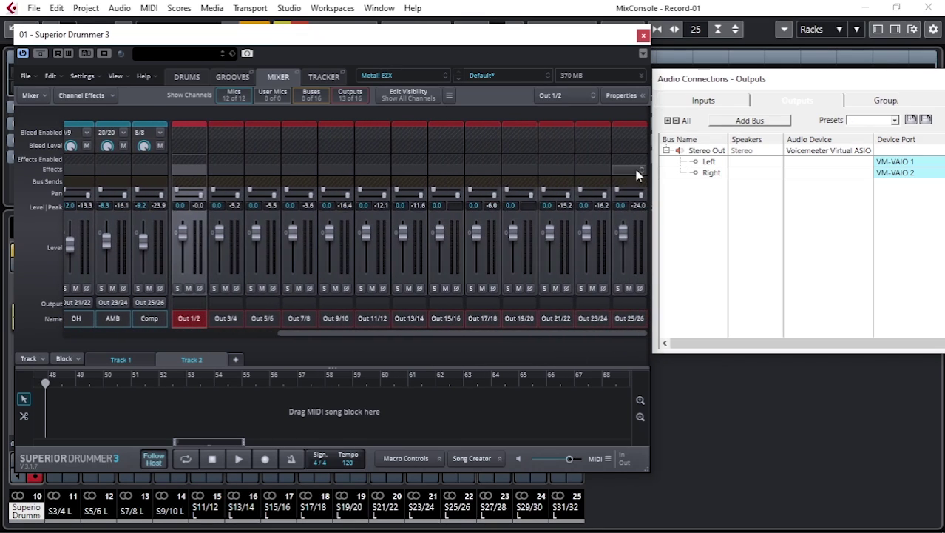
shift+click(628, 308)
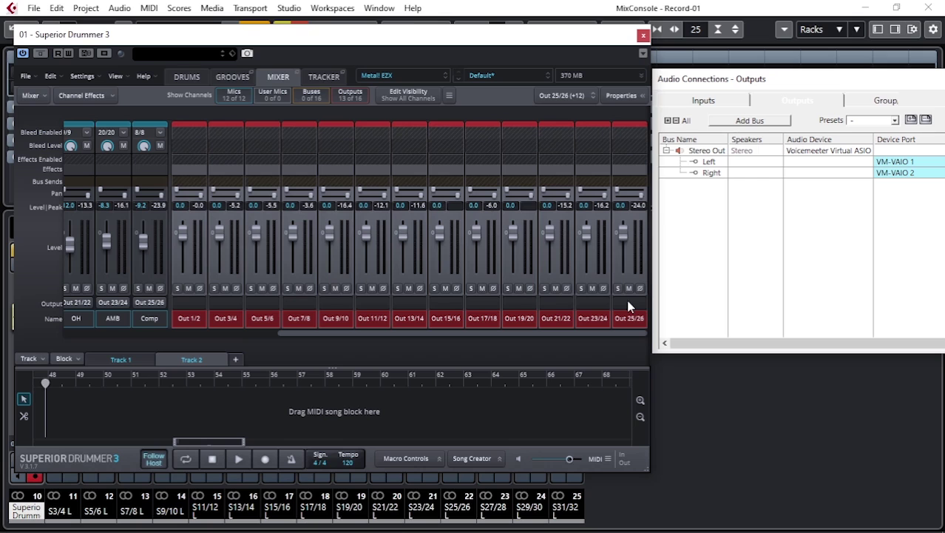
right_click(628, 308)
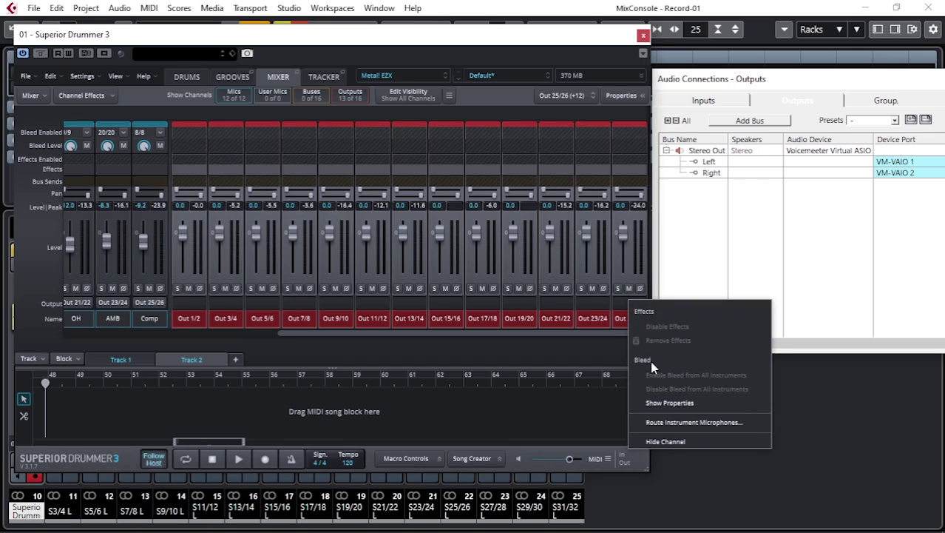
click(662, 444)
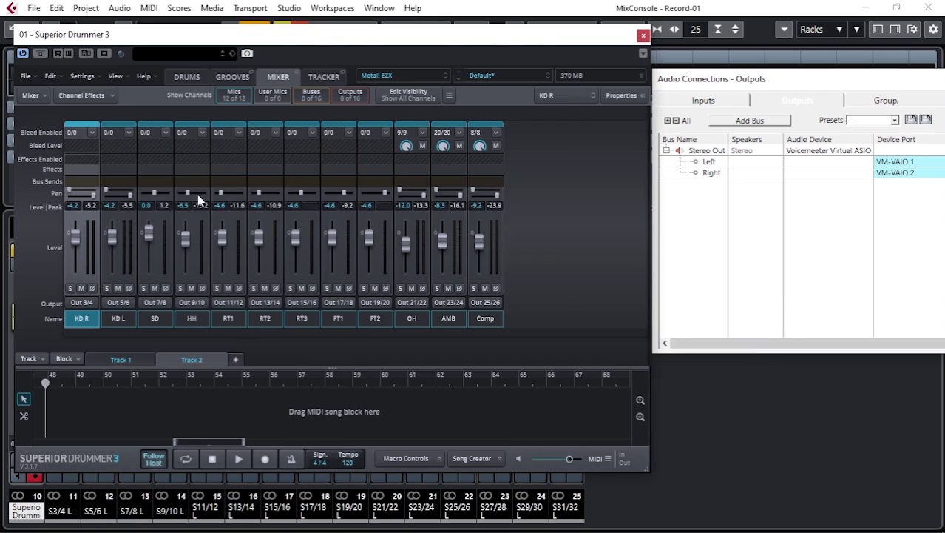
Move Audio Connections closer to the drum mixer channels and add two stereo output buses.
drag(754, 78, 672, 93)
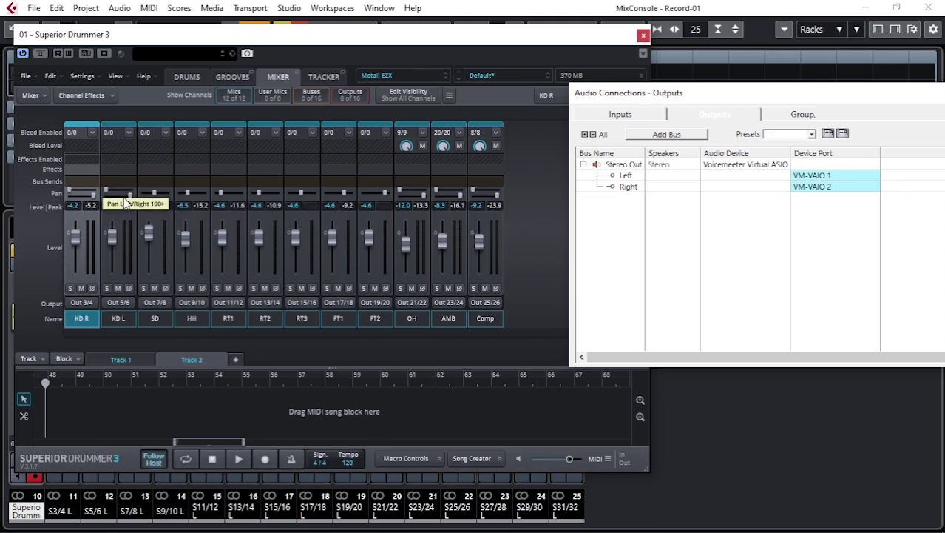
right_click(606, 212)
click(600, 204)
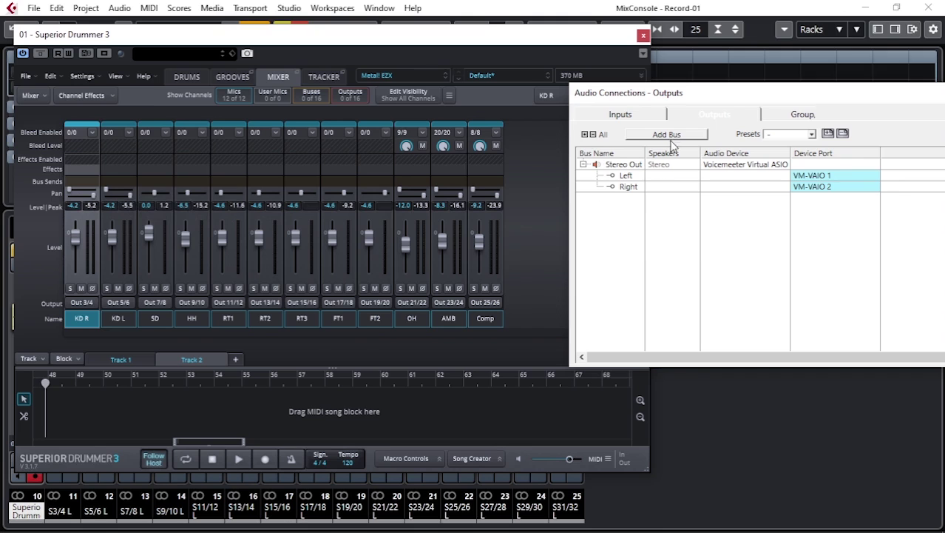
click(670, 136)
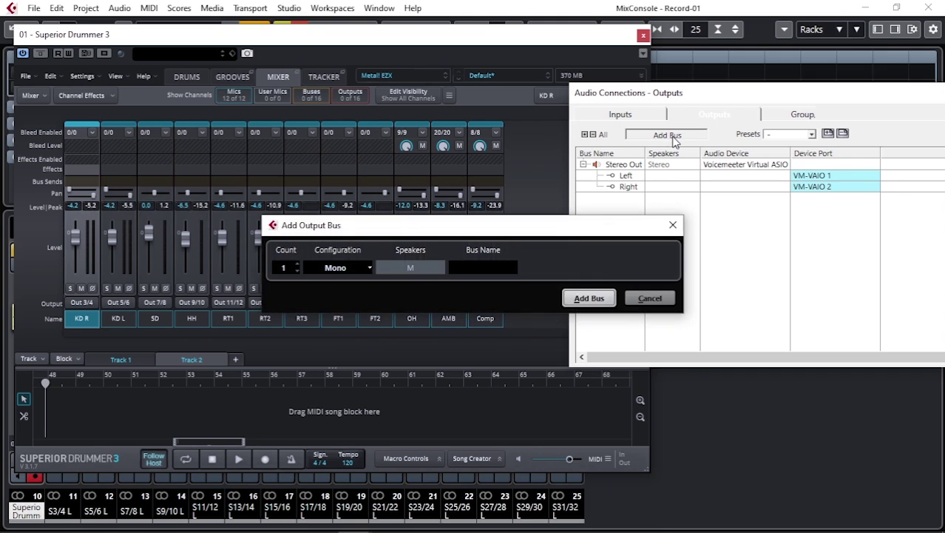
drag(508, 226, 641, 225)
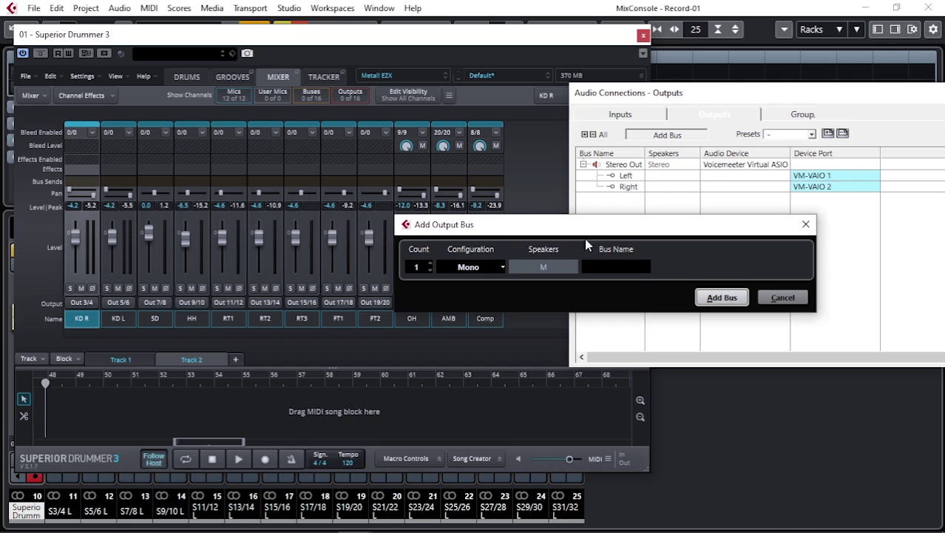
click(499, 267)
click(466, 299)
click(428, 263)
click(722, 298)
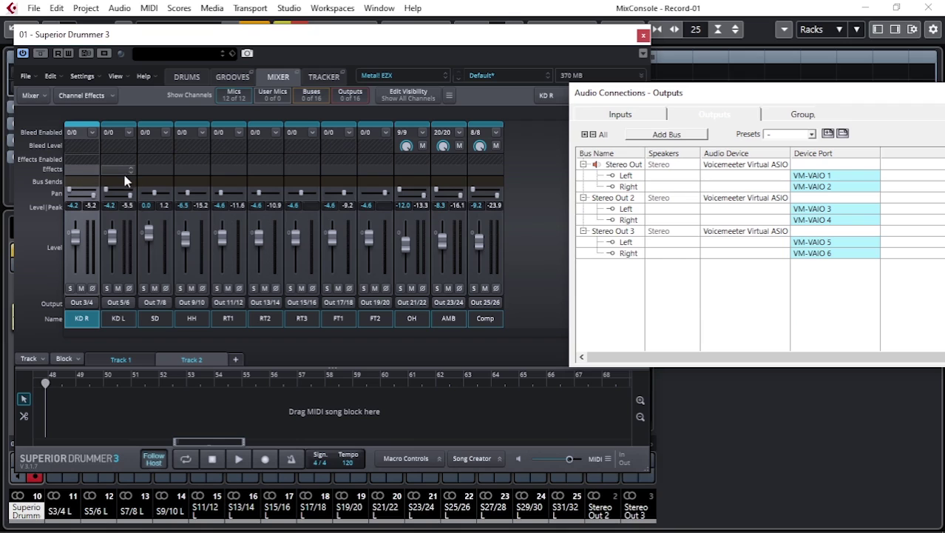
Set the audio device of the Stereo Out 2 and Stereo Out 3 buses to Not Connected.
click(117, 319)
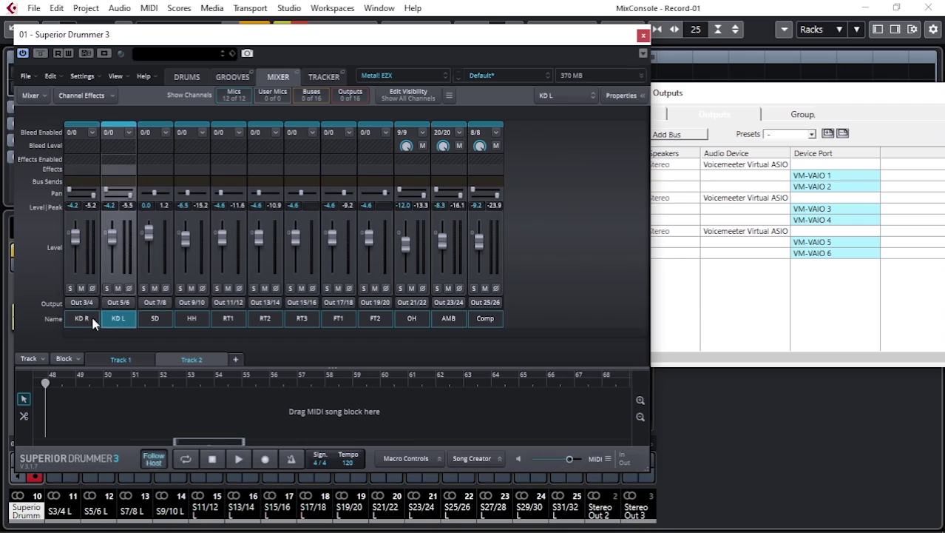
click(85, 317)
click(747, 300)
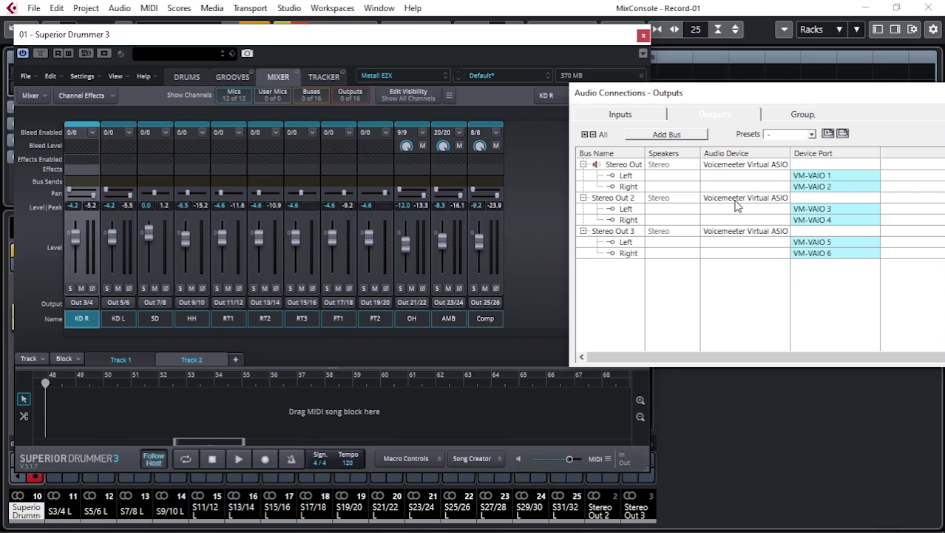
click(736, 200)
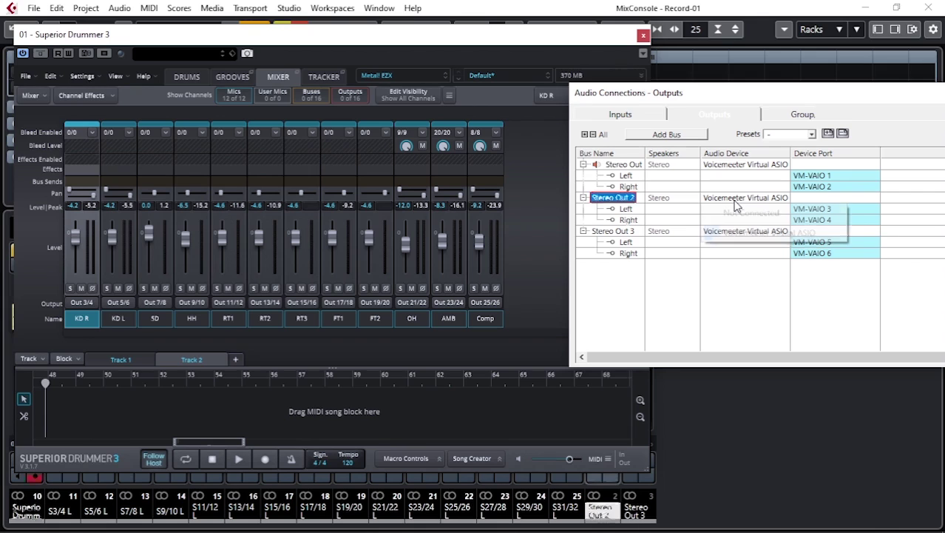
click(735, 213)
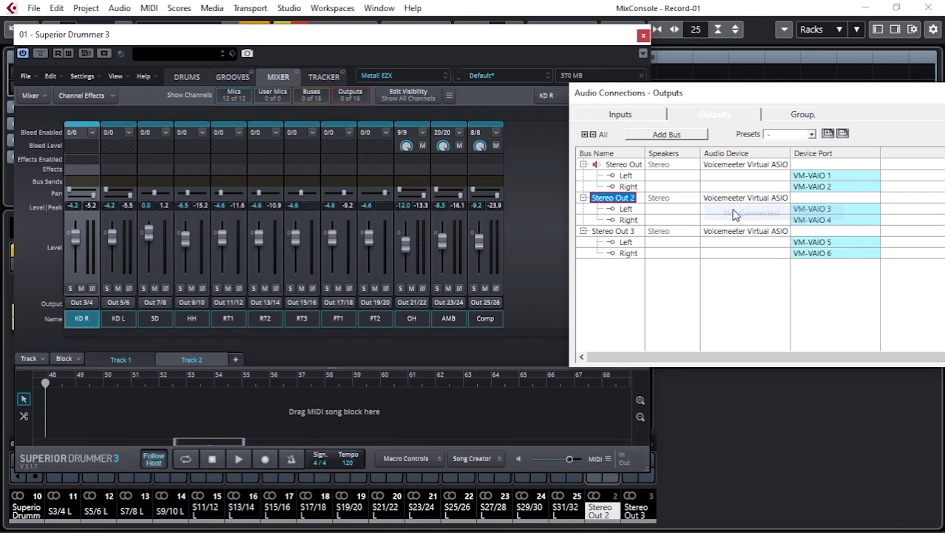
click(730, 238)
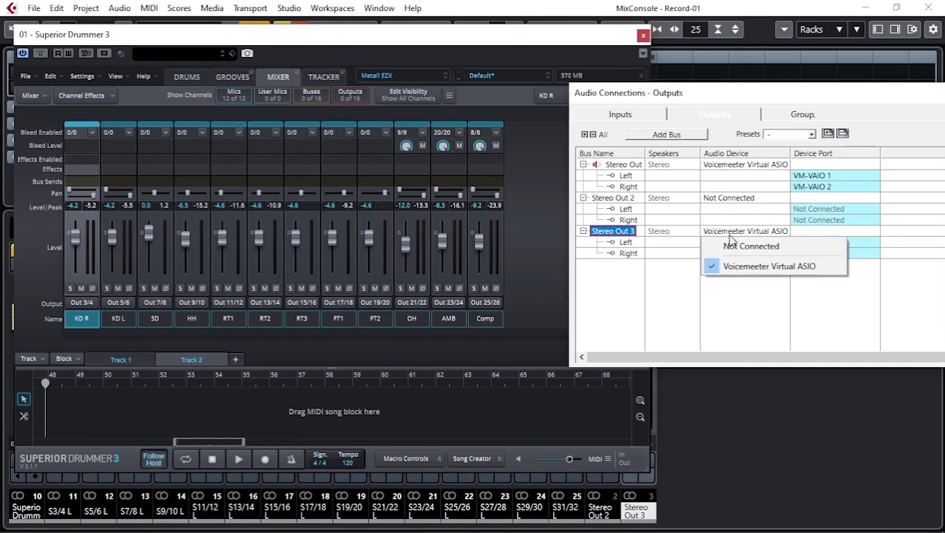
click(732, 246)
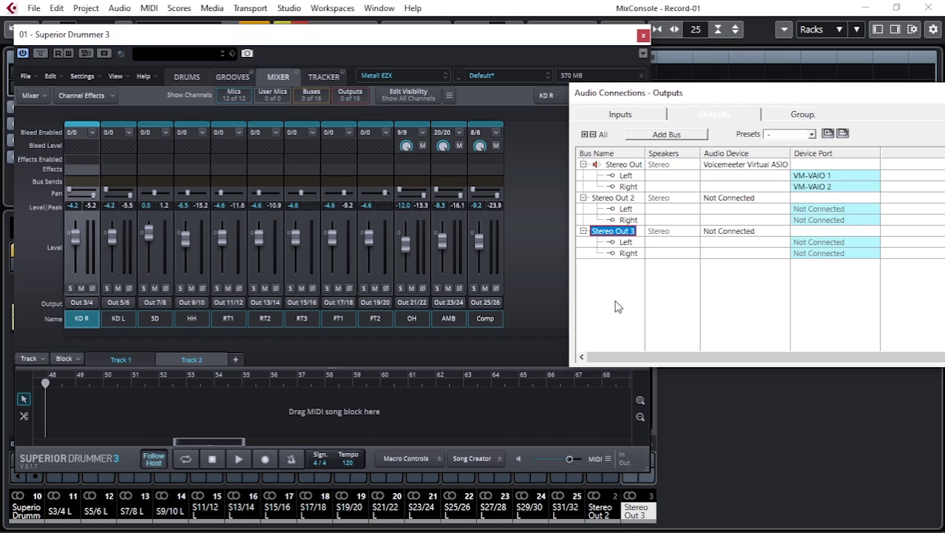
Rename the Stereo Out 2 bus as KDR.
double_click(620, 198)
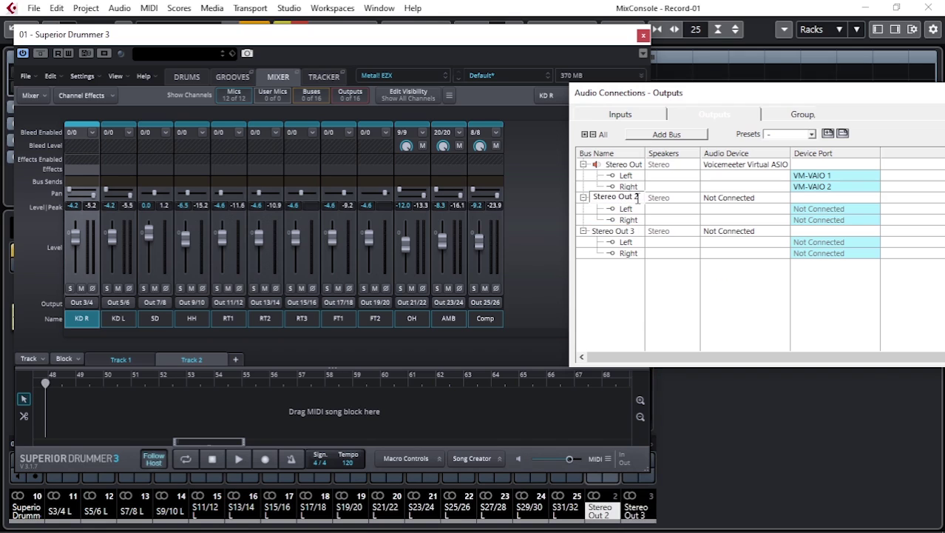
drag(637, 198, 562, 209)
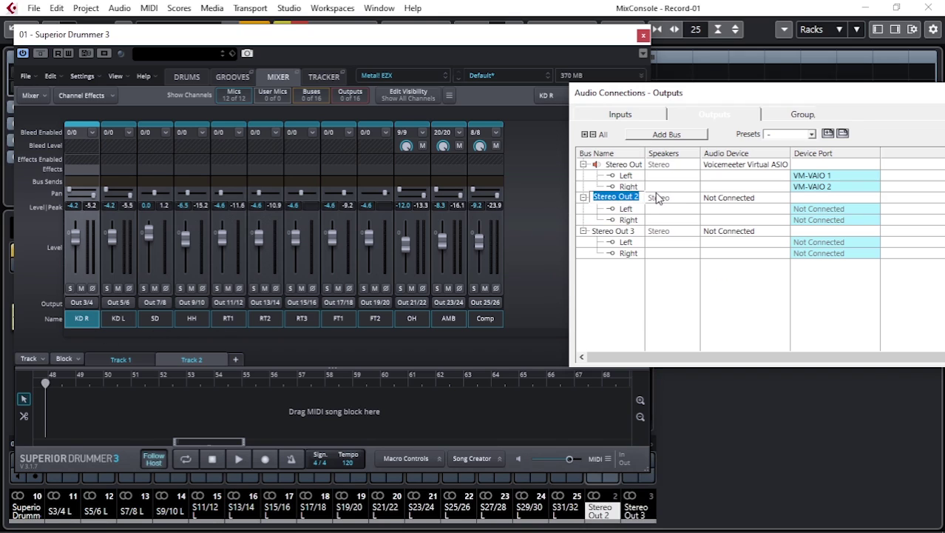
text(KDR)
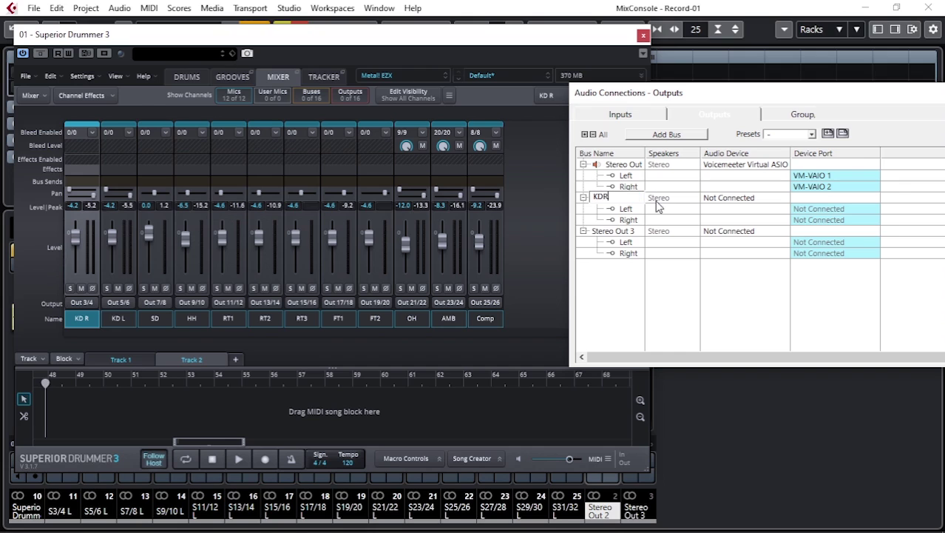
key(Return)
Rename the Stereo Out 3 bus as KDL.
double_click(628, 231)
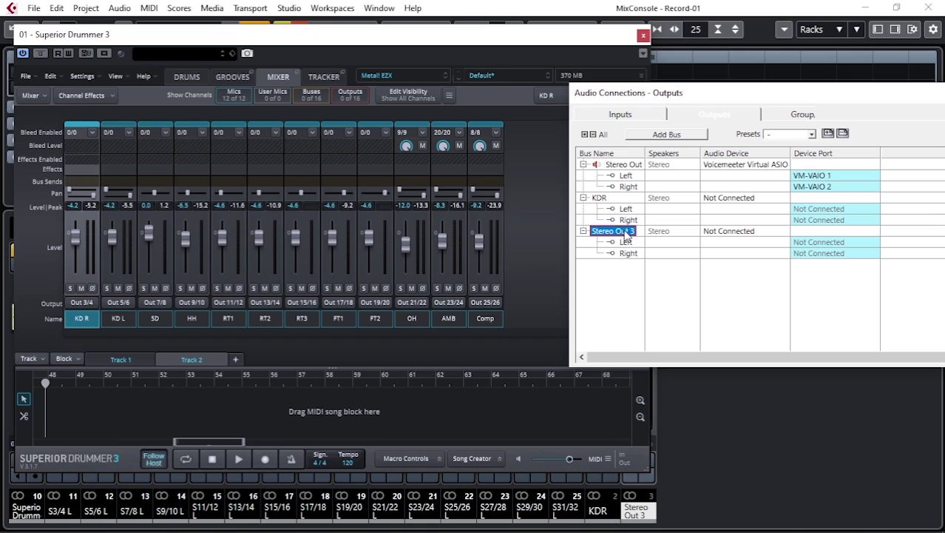
click(627, 231)
drag(640, 230, 562, 235)
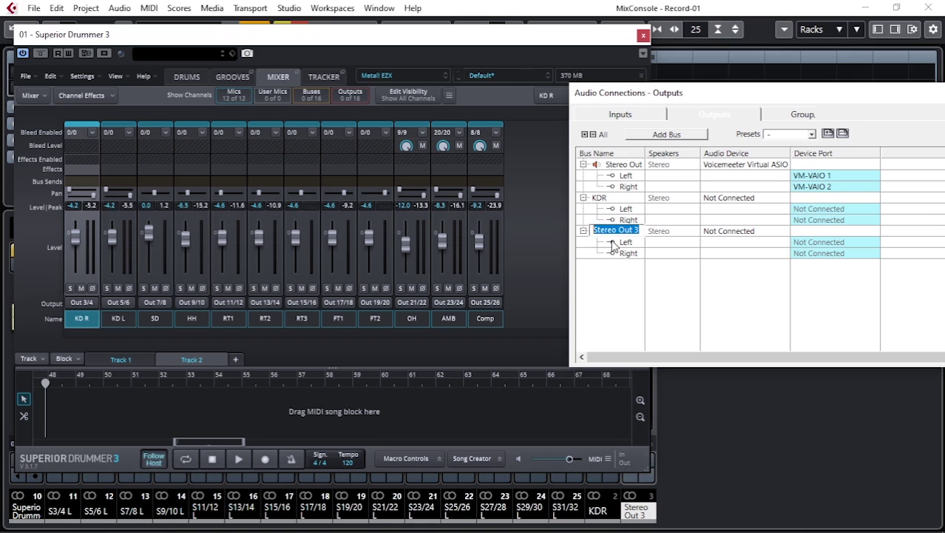
text(KDL)
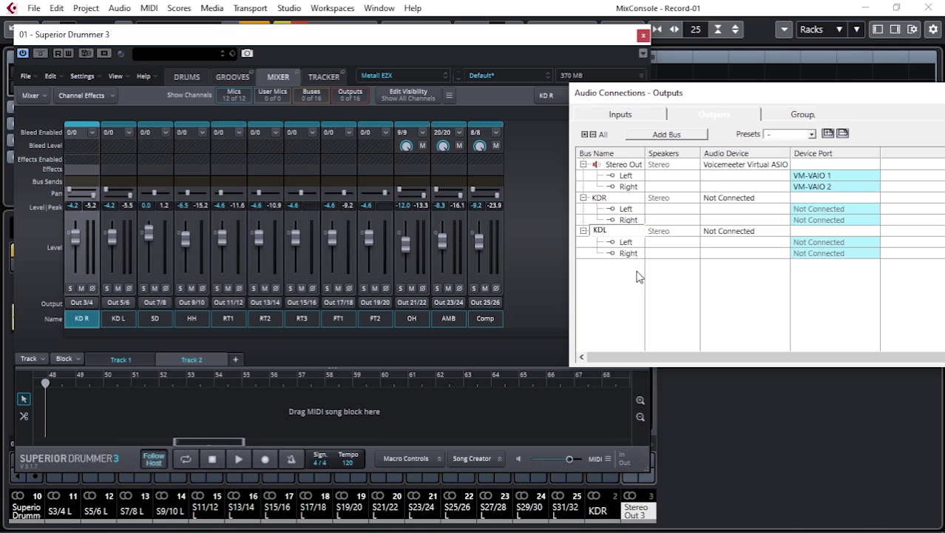
click(608, 284)
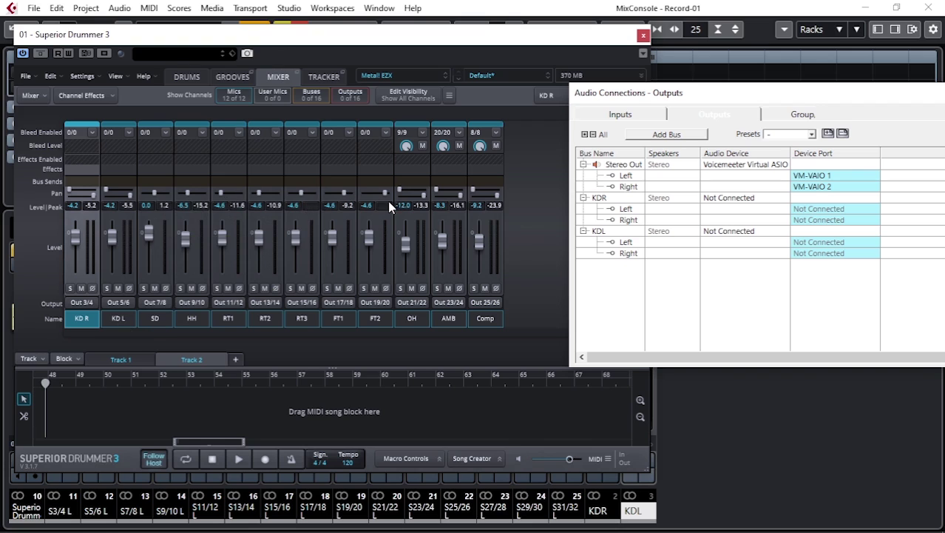
Collapse the KDR and KDL buses in the output list and add seven mono output buses.
click(584, 231)
click(583, 197)
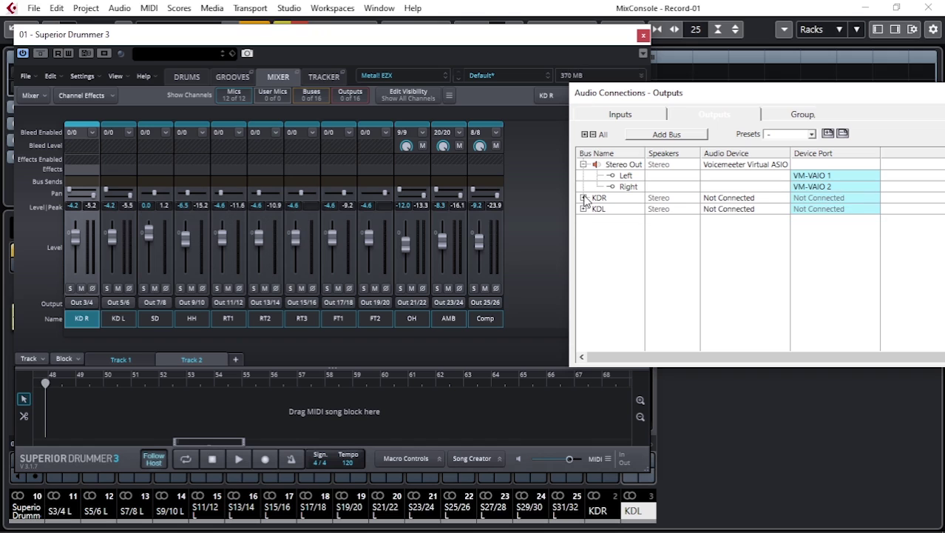
click(668, 134)
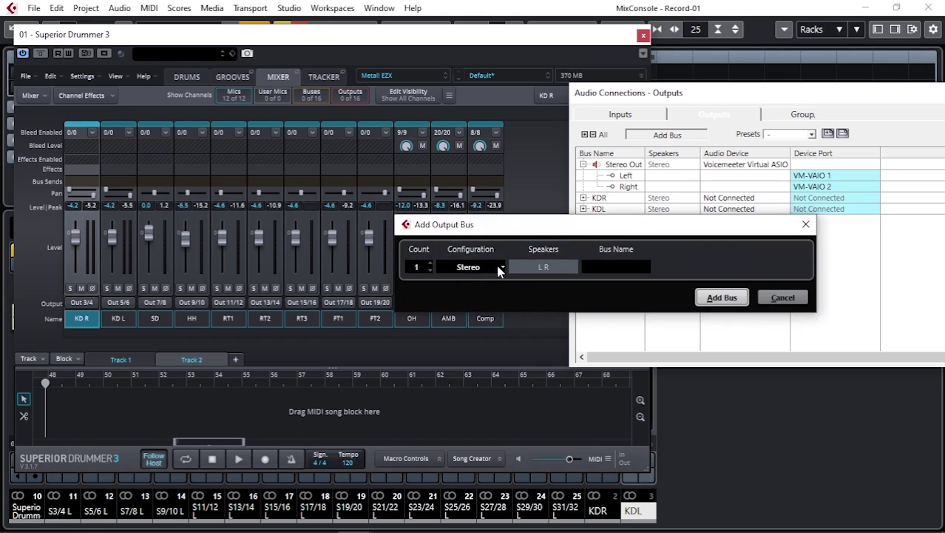
click(498, 272)
click(451, 281)
click(728, 302)
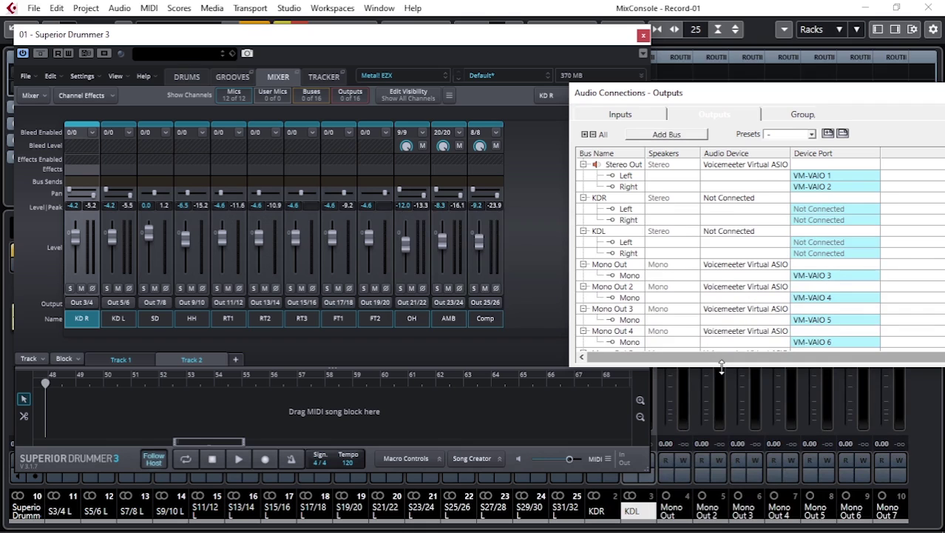
Make the Audio Connections window taller and set the audio device of Mono Out, Mono Out 2 and Mono Out 3 to Not Connected.
drag(722, 368, 733, 472)
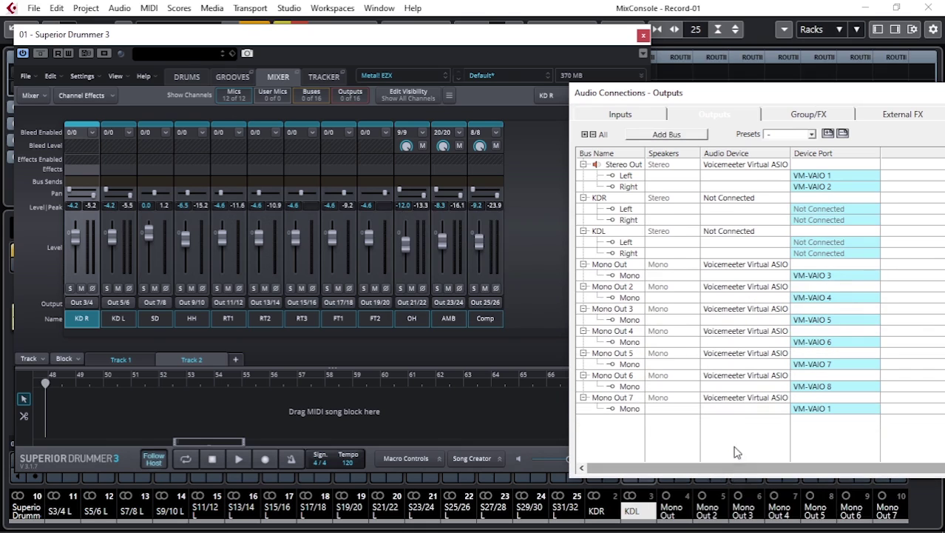
click(725, 269)
click(729, 275)
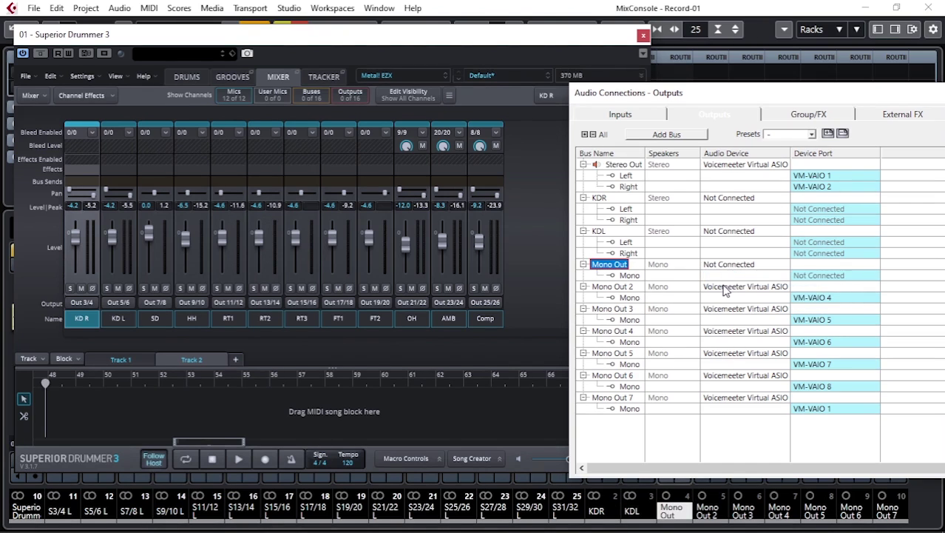
click(725, 290)
click(726, 302)
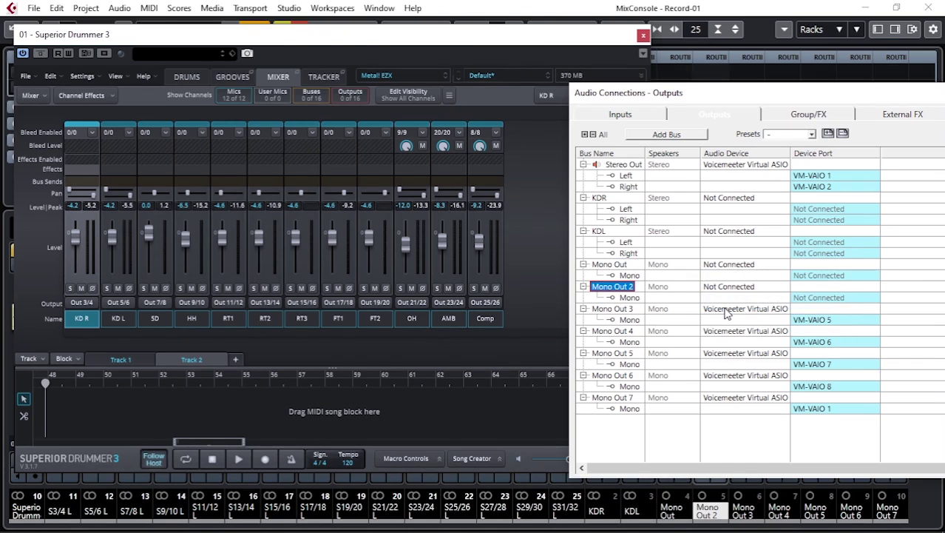
click(726, 311)
click(726, 322)
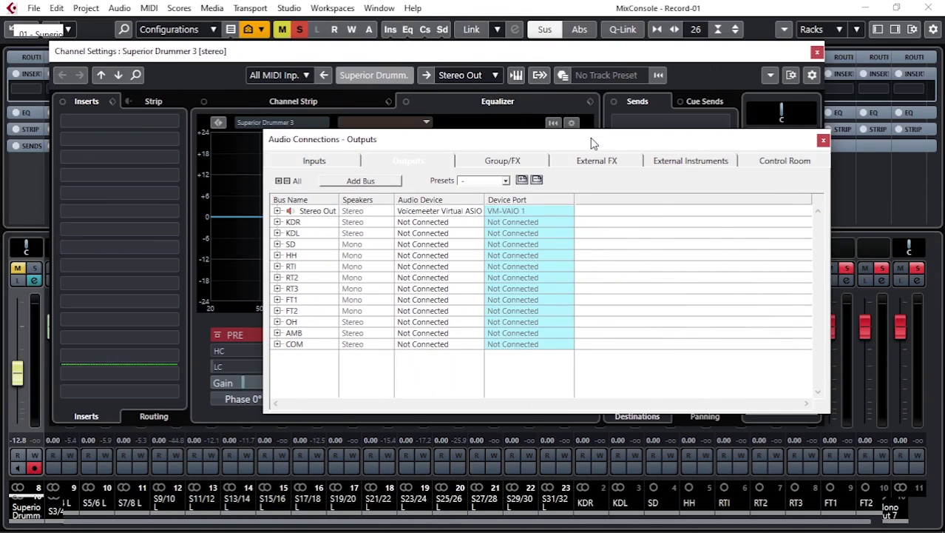
Move the Audio Connections window aside over the Superior Drummer 3 channel settings.
drag(592, 142, 621, 133)
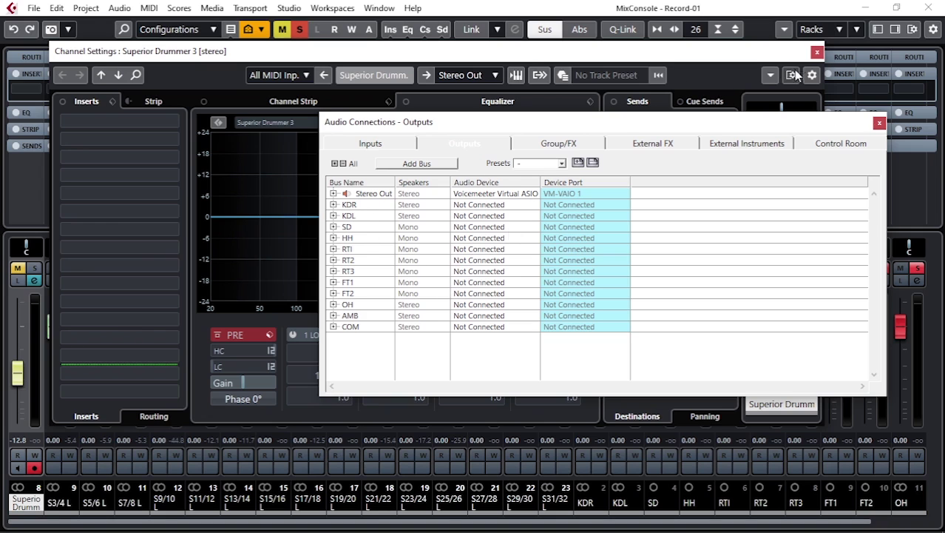
Open the Superior Drummer 3 mixer beside the output bus list and compare its channels with the bus names.
click(816, 52)
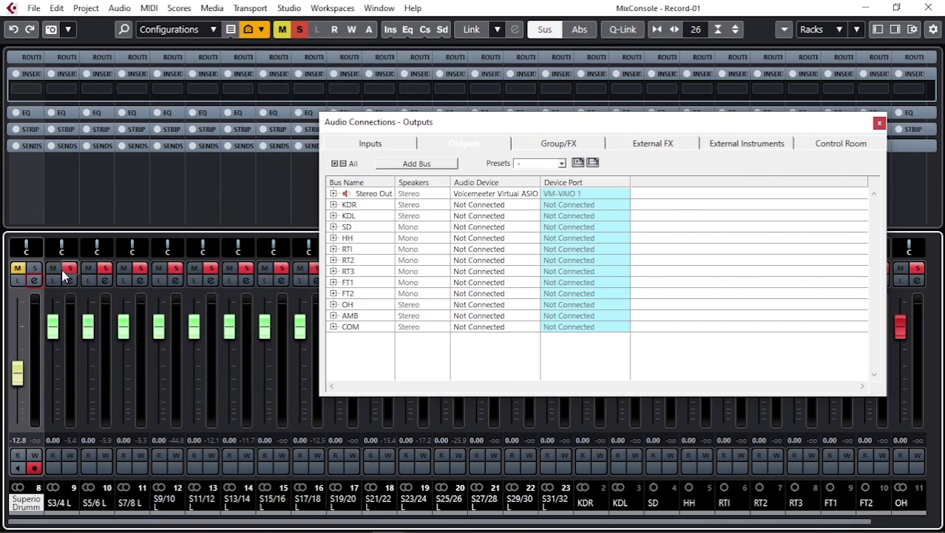
click(34, 278)
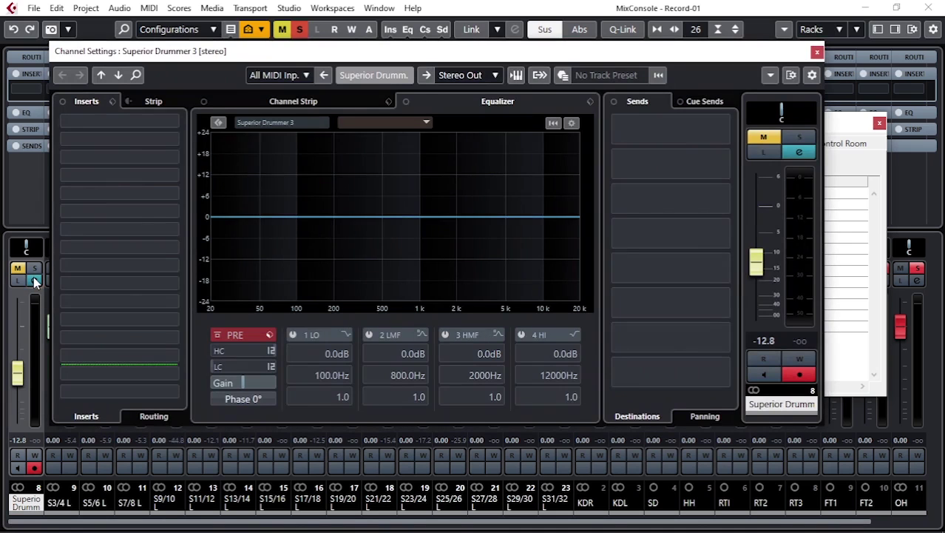
click(516, 75)
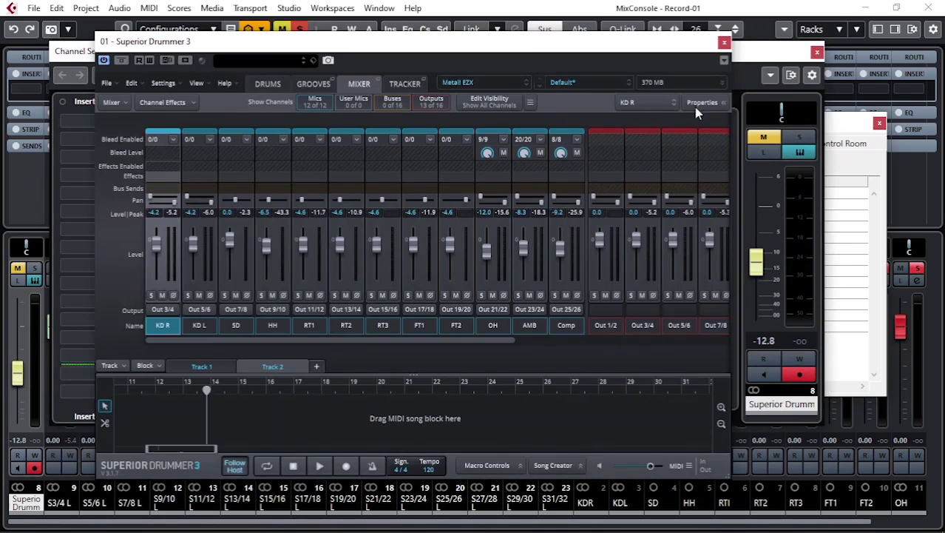
click(817, 52)
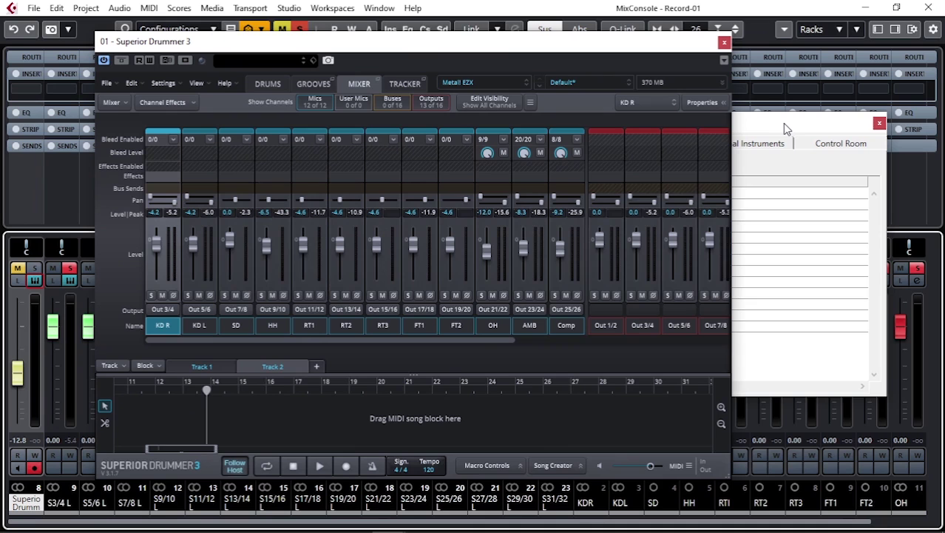
drag(784, 123, 807, 147)
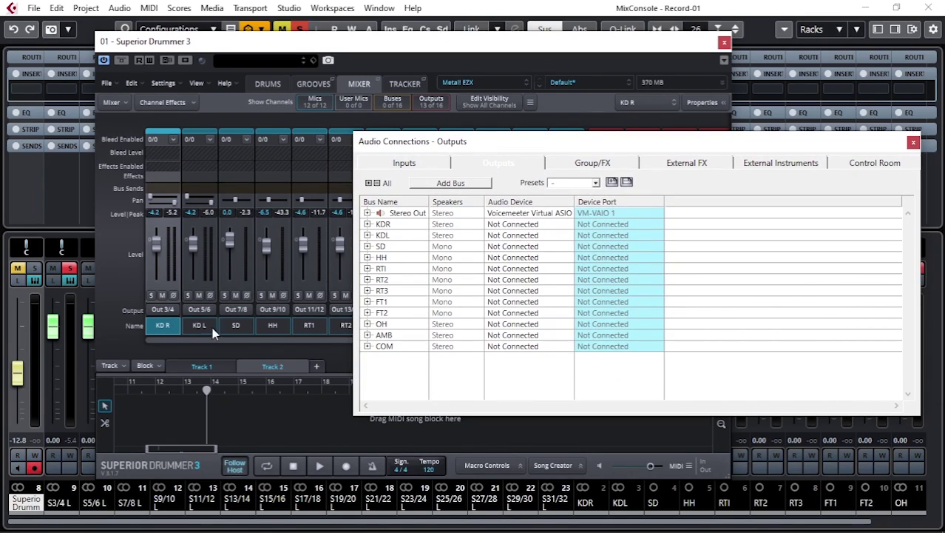
drag(496, 145, 827, 127)
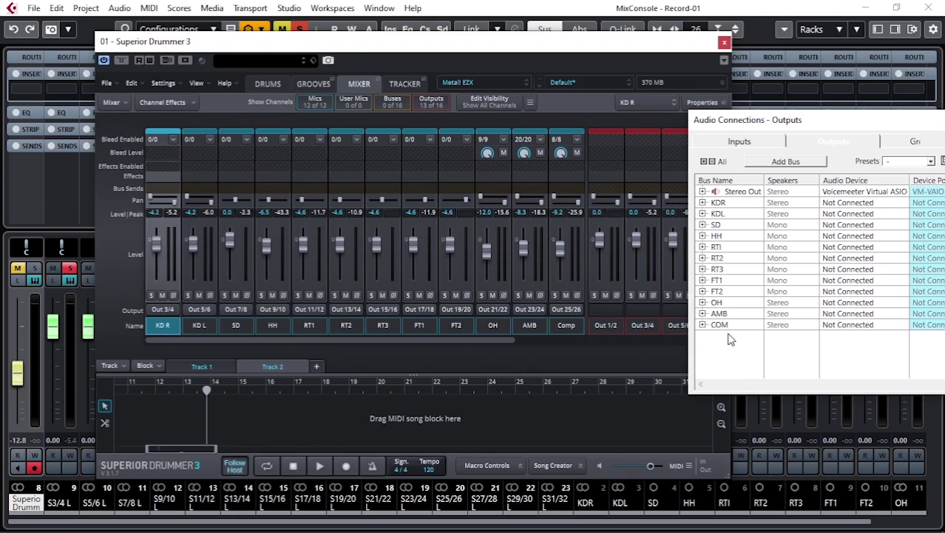
drag(821, 124, 356, 142)
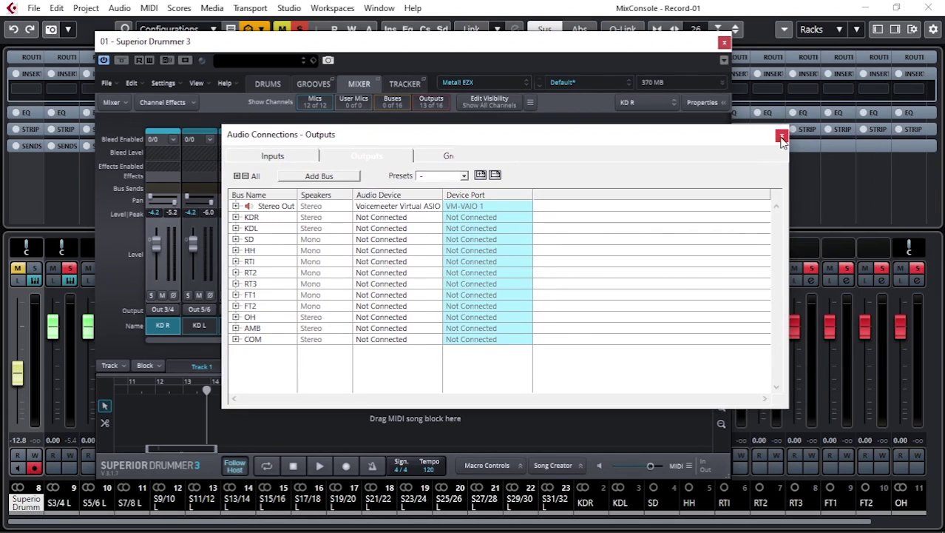
click(725, 42)
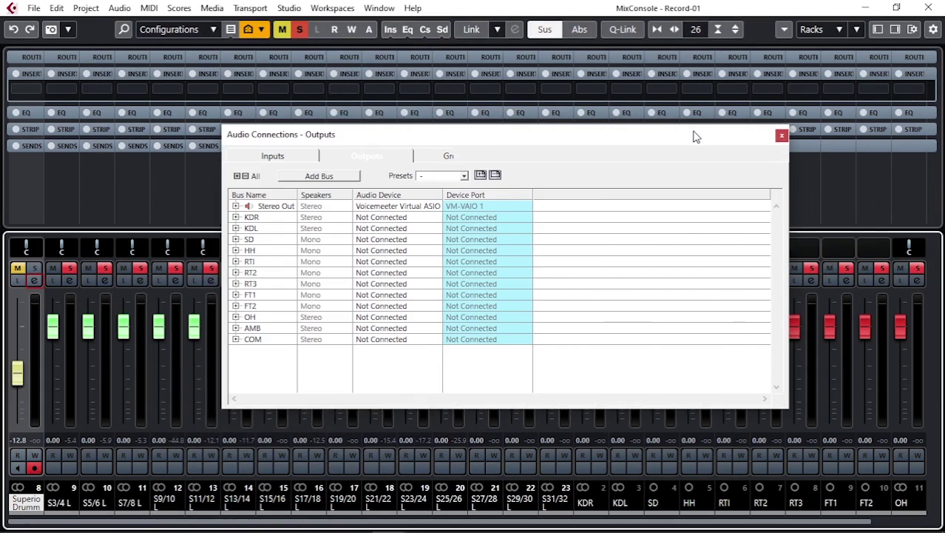
Check the KDR, KDL, SD, HH and RTI output buses against their mixer channels, and close the Audio Connections window.
drag(692, 137, 453, 59)
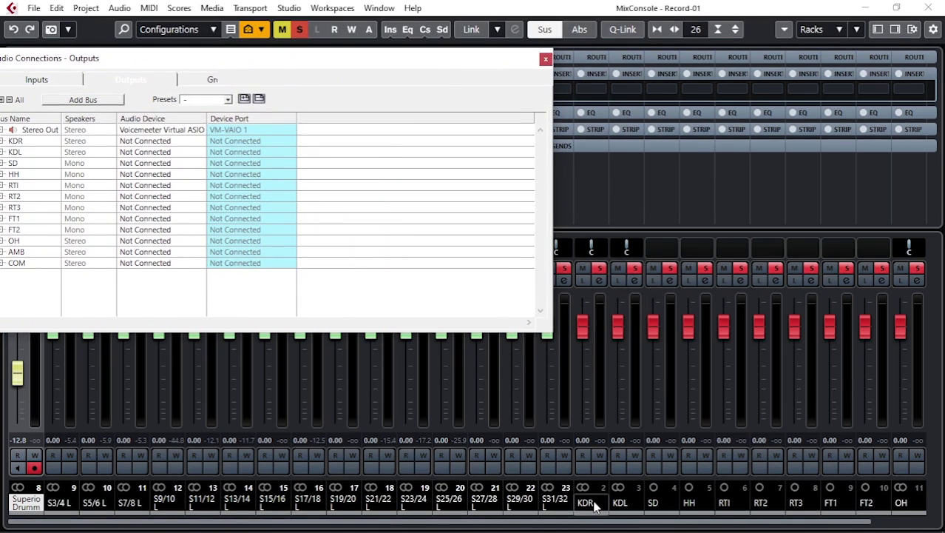
click(19, 156)
click(15, 164)
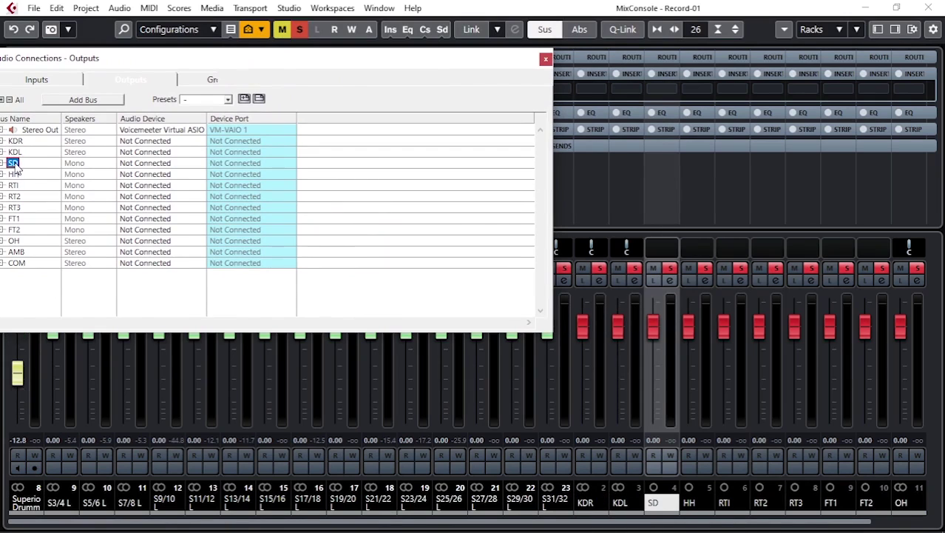
click(15, 175)
drag(220, 62, 296, 55)
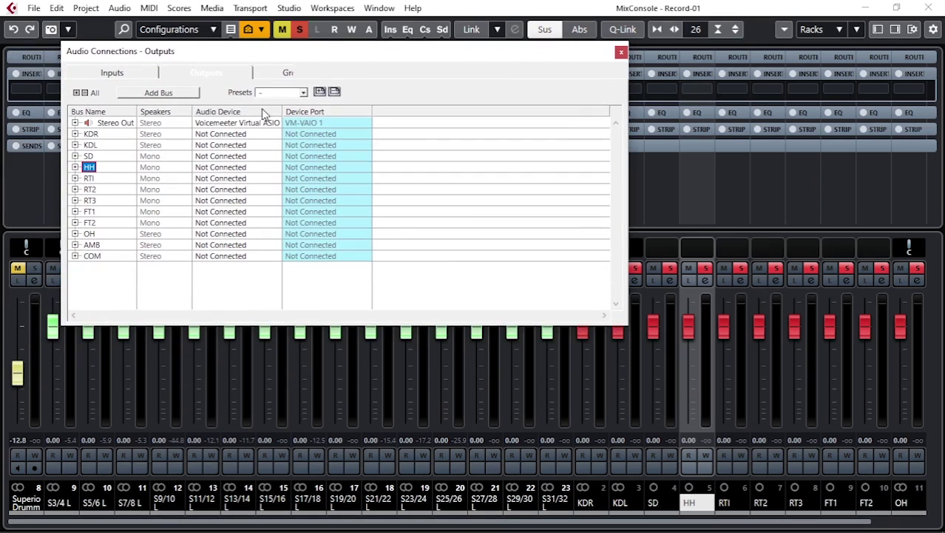
click(92, 179)
click(90, 168)
click(89, 158)
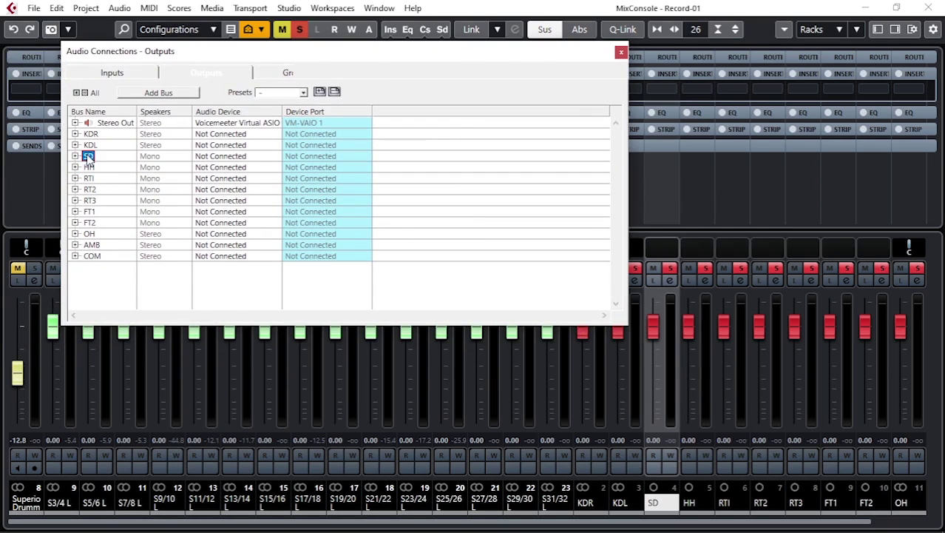
click(90, 146)
click(90, 135)
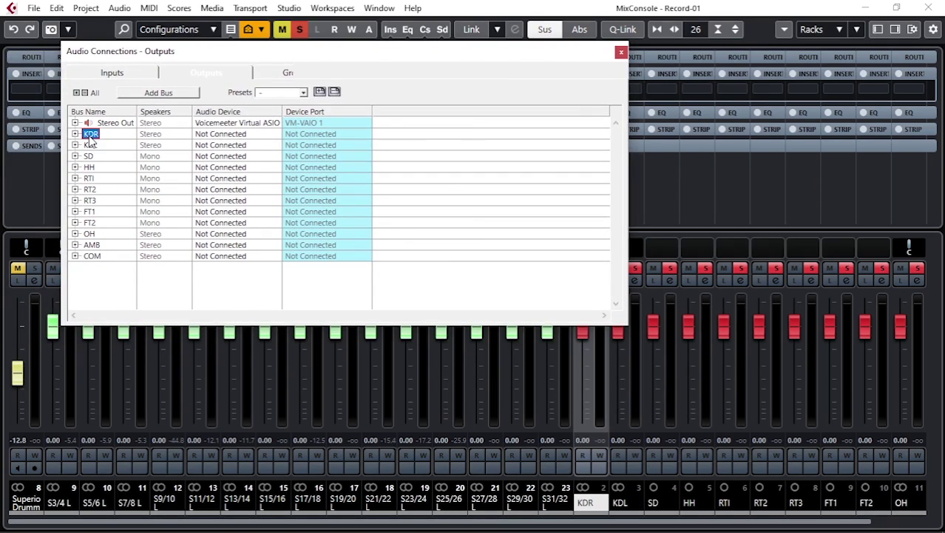
click(621, 53)
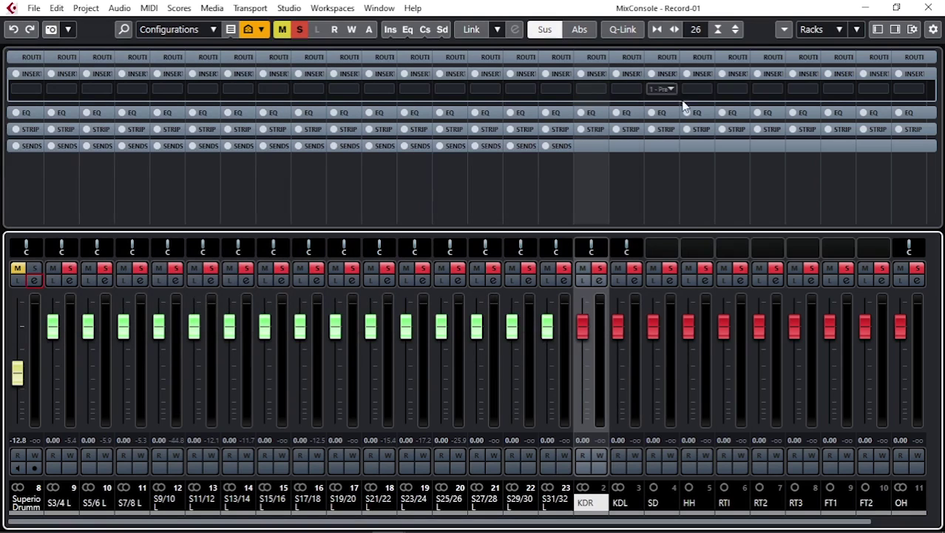
Display the channel visibility list and hide all drum output channels from KDR through COM in the MixConsole.
click(878, 30)
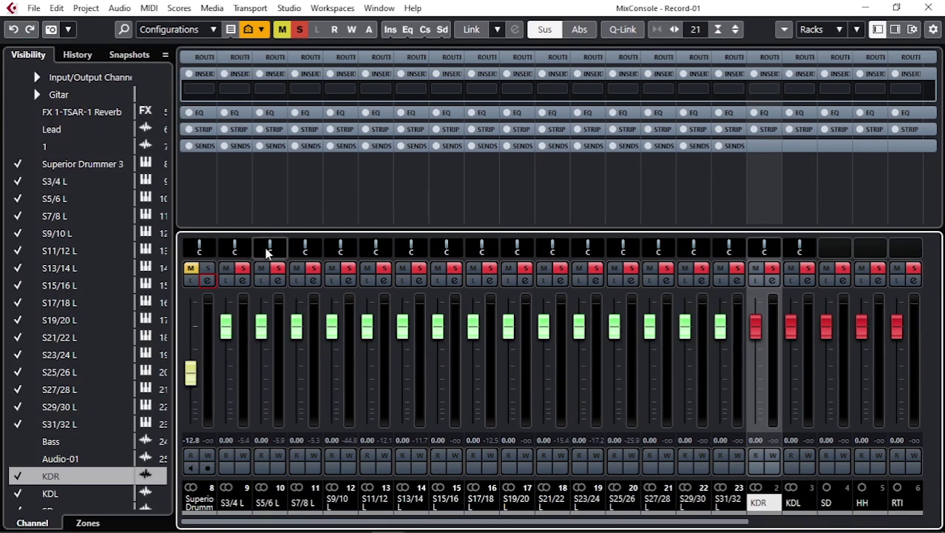
scroll(104, 318, down, 4)
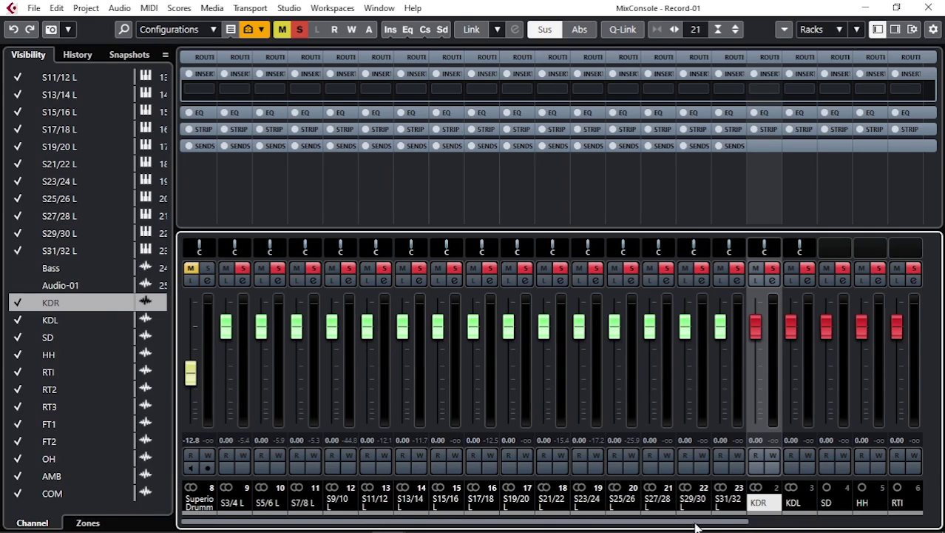
drag(695, 527, 887, 529)
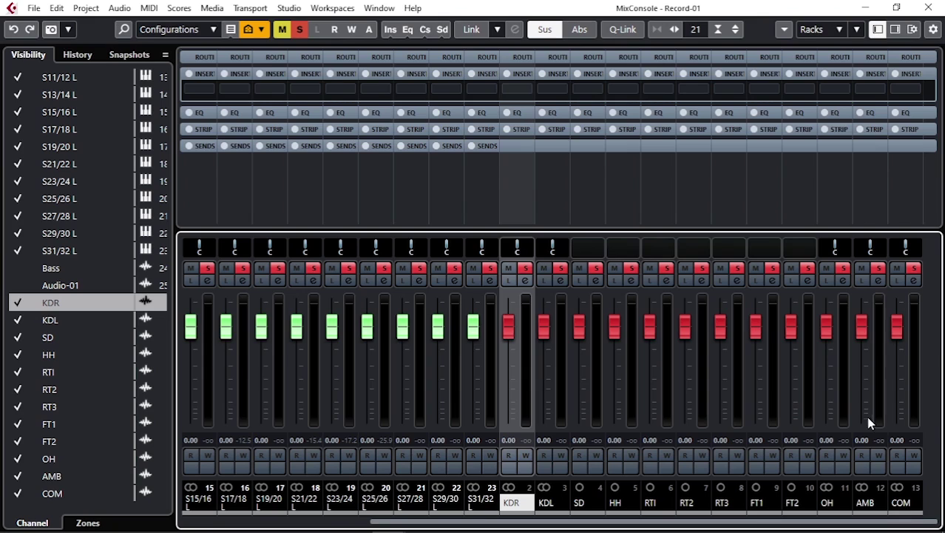
click(18, 303)
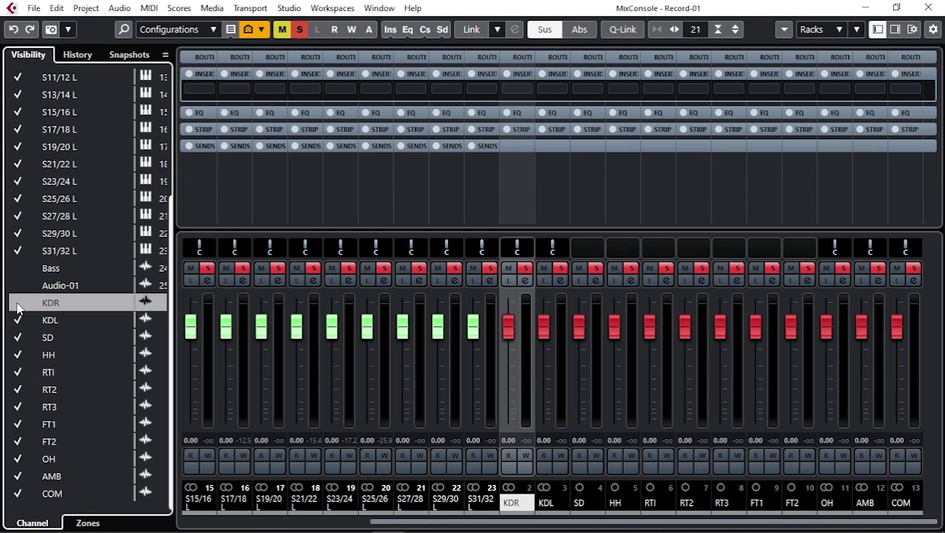
drag(17, 309, 14, 503)
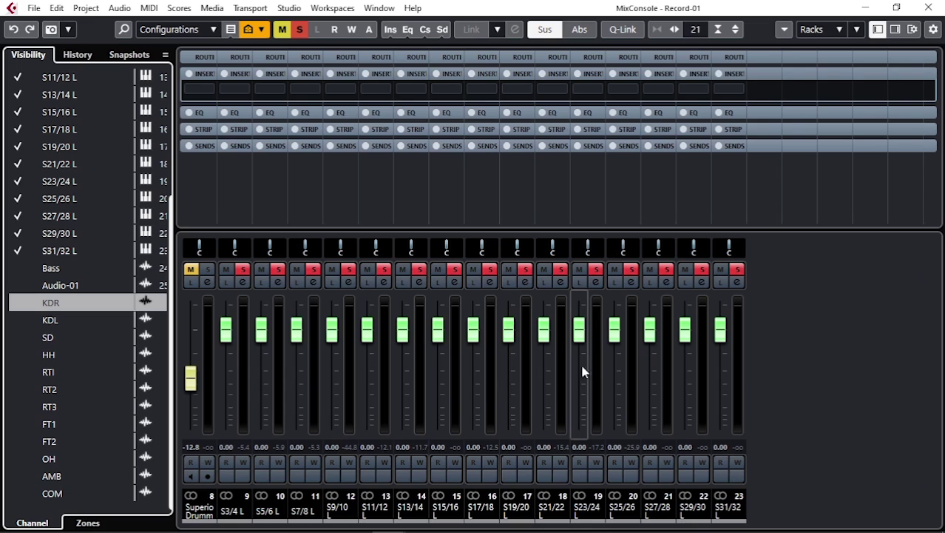
Reset the Superior Drummer 3 channel level to 0.00 and close the visibility list and the MixConsole.
ctrl+click(191, 379)
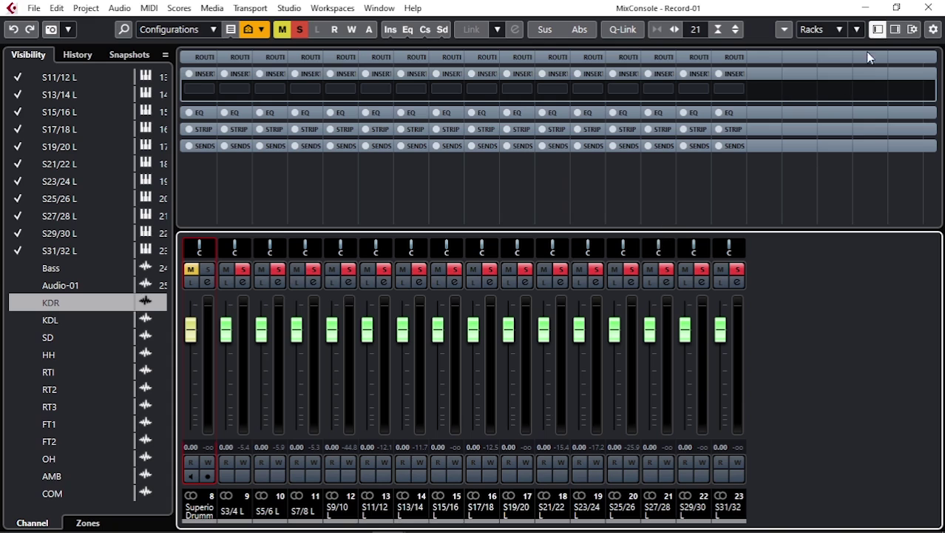
click(878, 29)
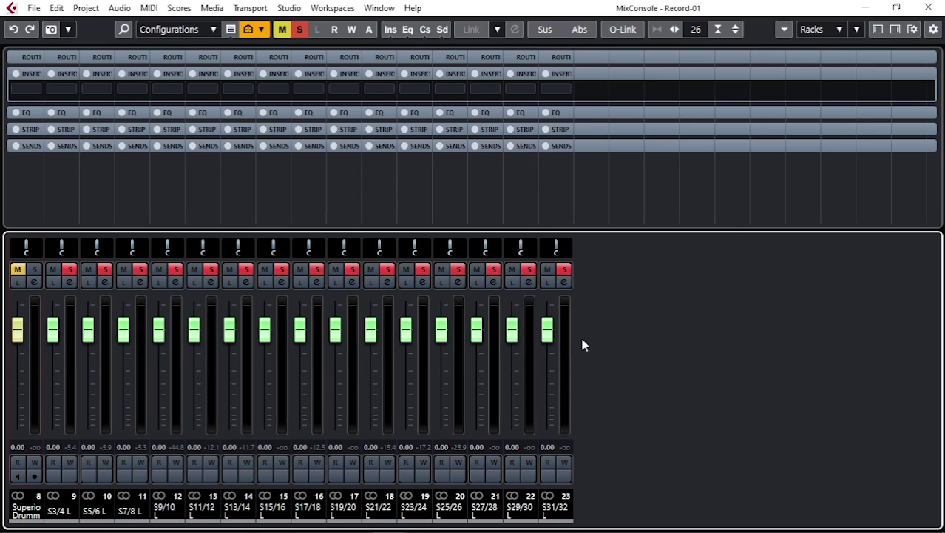
click(929, 8)
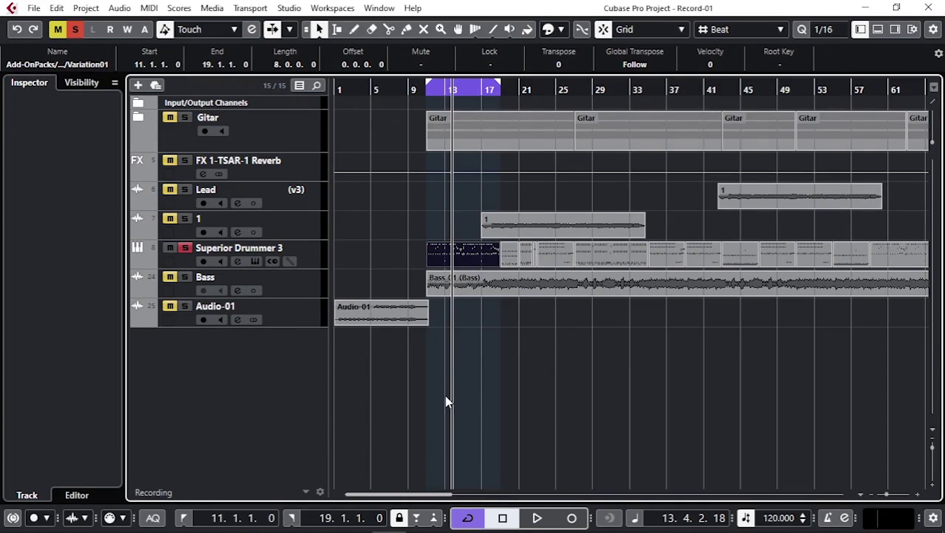
Add one folder track named DRAMS below the Superior Drummer 3 track.
click(469, 390)
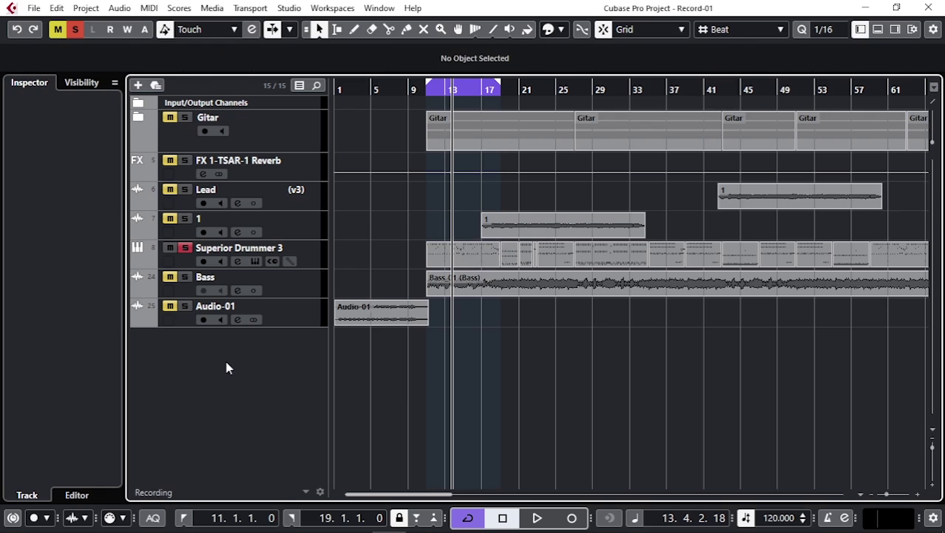
click(173, 265)
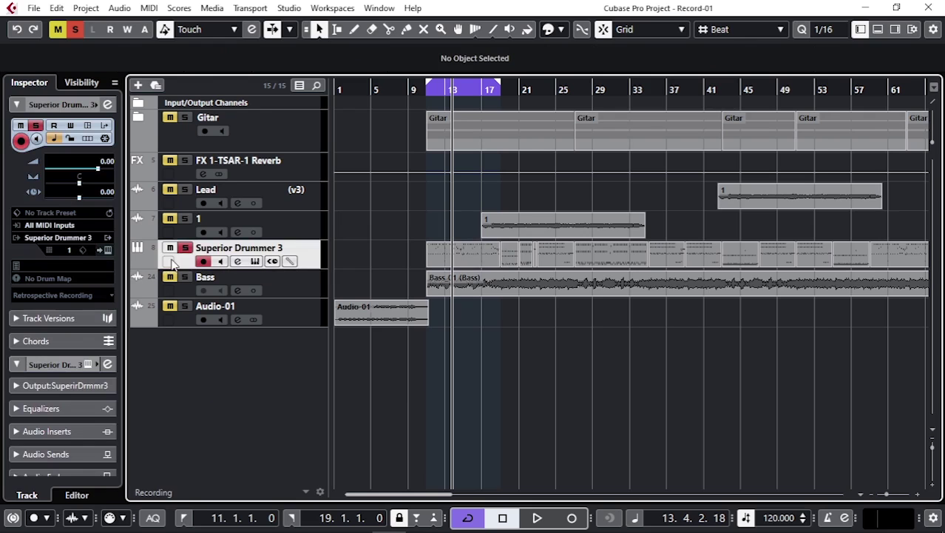
right_click(213, 403)
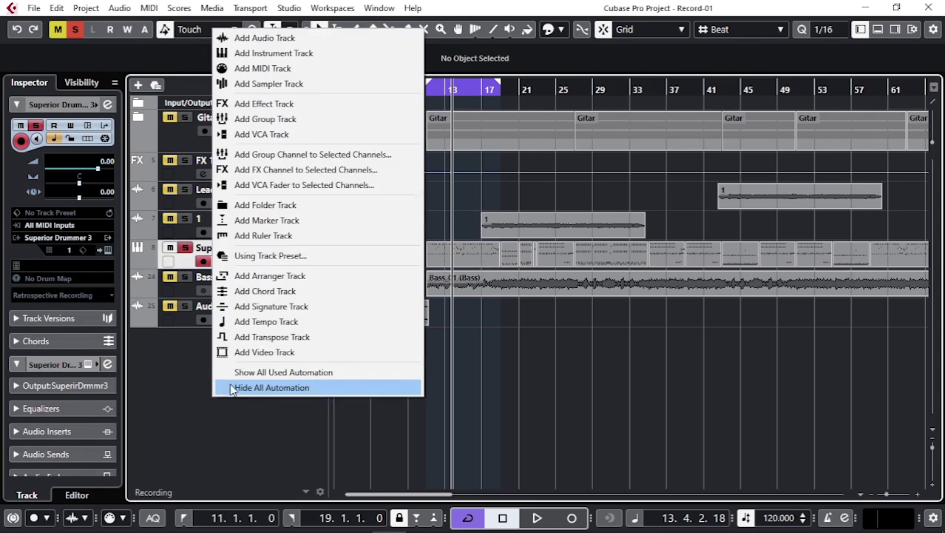
click(262, 208)
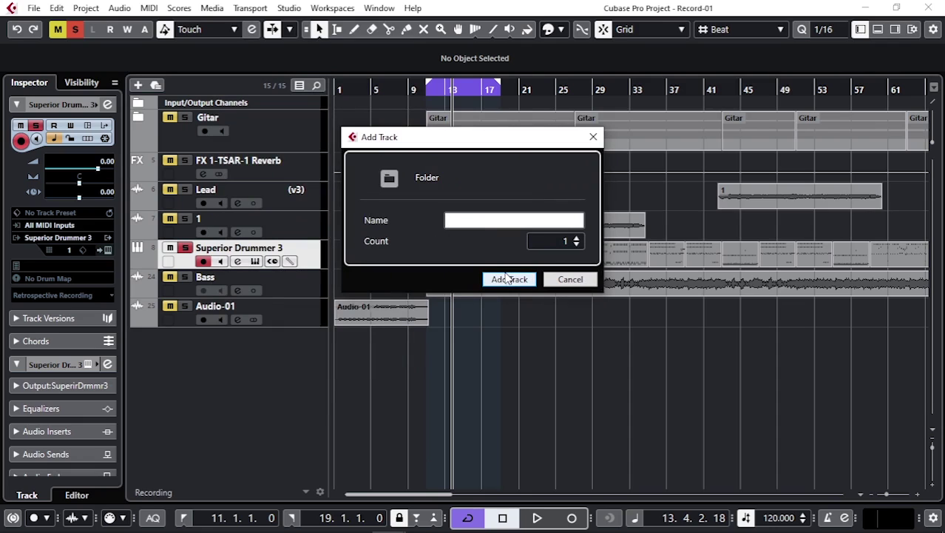
text(DRAMS)
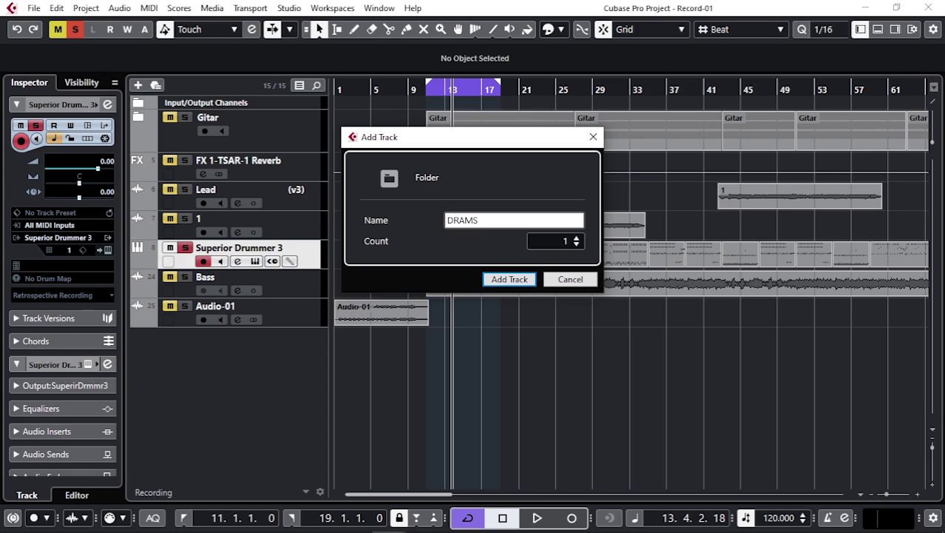
click(511, 280)
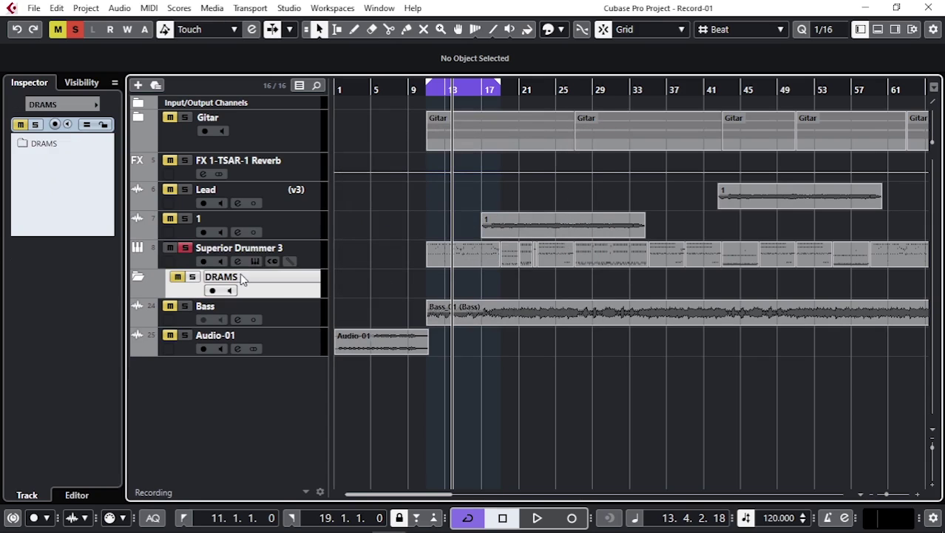
Put the Superior Drummer 3 track inside the DRAMS folder and reorder Bass and Audio-01 above the folder.
drag(225, 255, 253, 247)
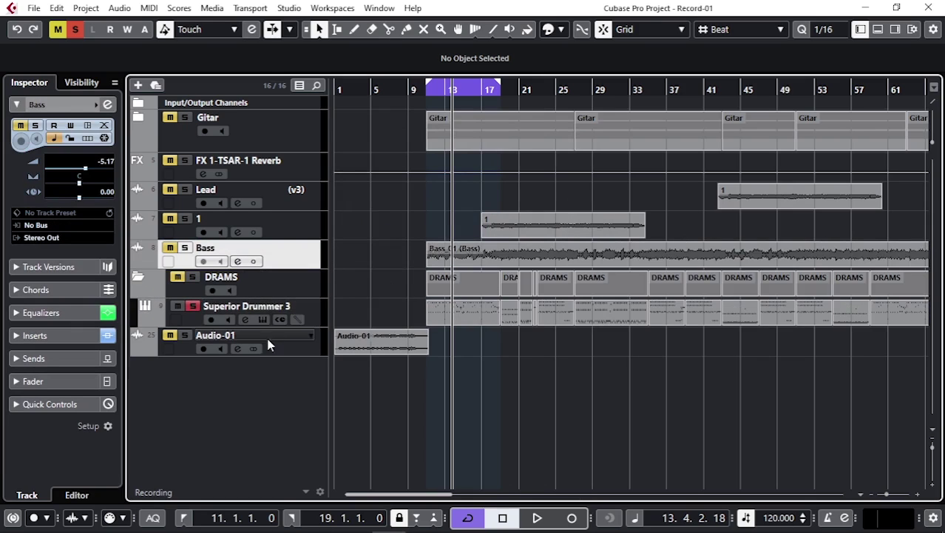
drag(269, 341, 263, 272)
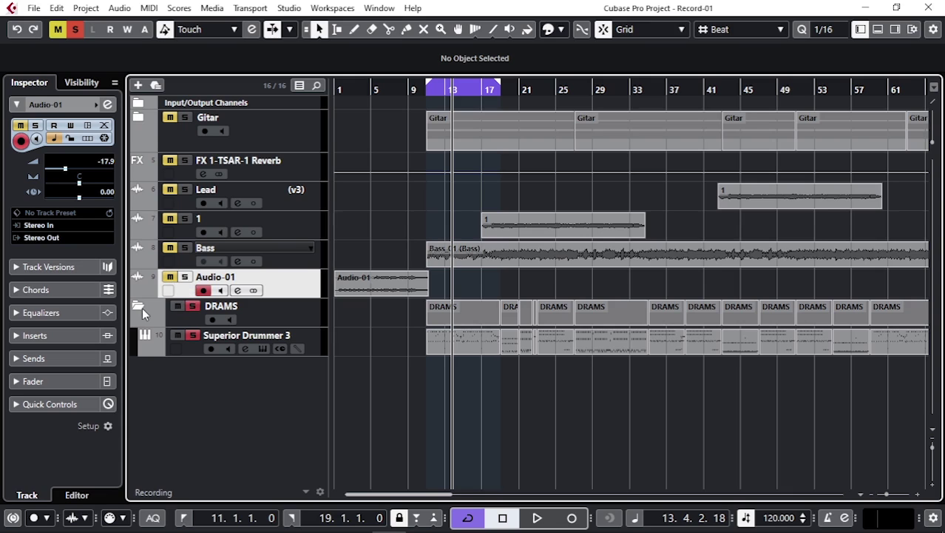
click(271, 323)
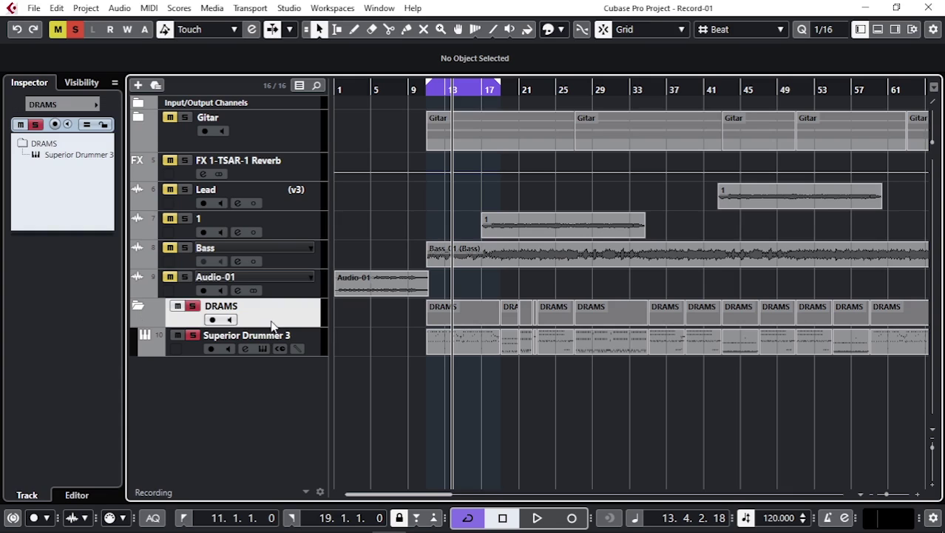
click(189, 353)
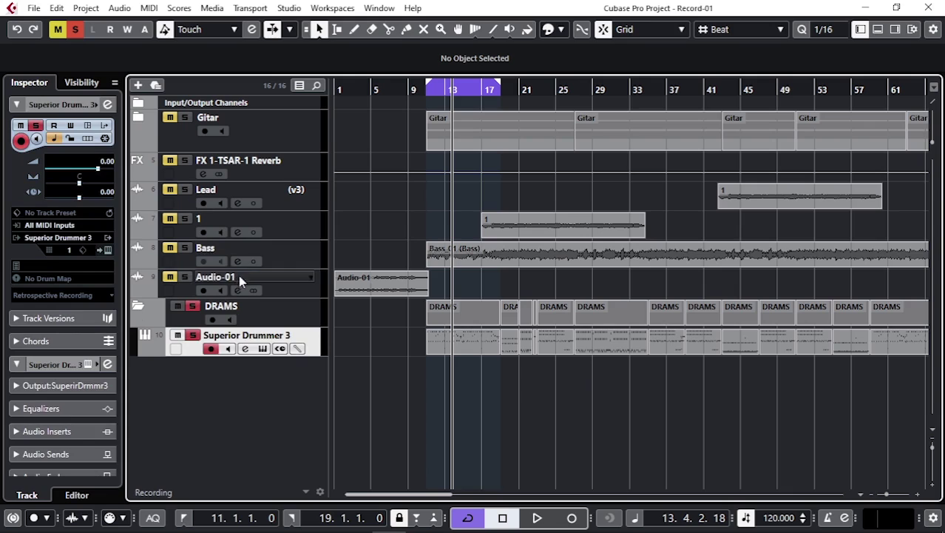
Zoom the project out vertically until all tracks are reduced to thin rows.
key(shift+g)
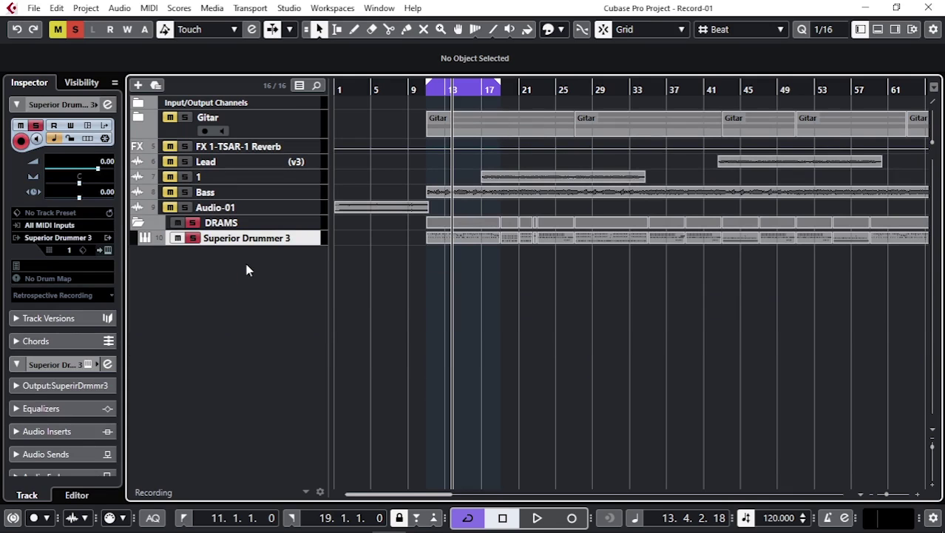
key(shift+g)
key(shift+h)
key(shift+h)
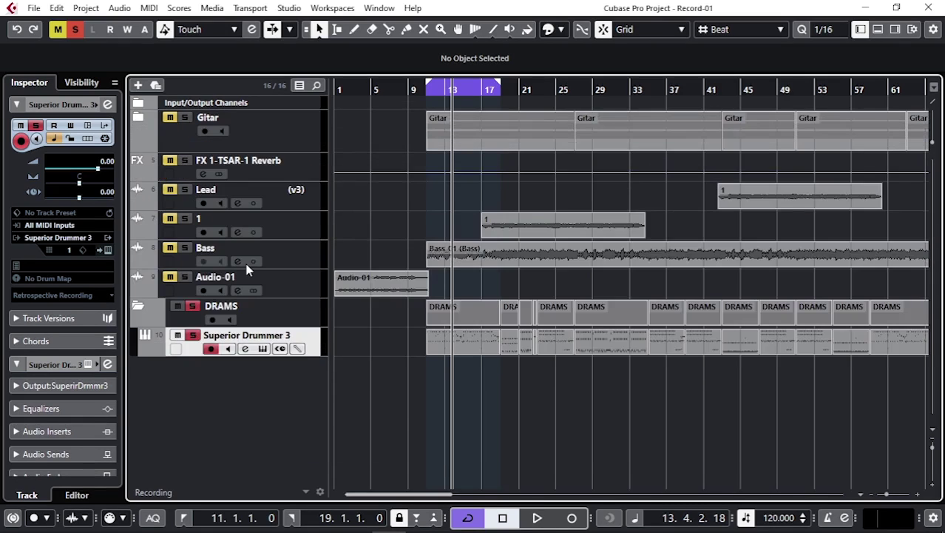
key(shift+h)
key(shift+h)
key(shift+g)
key(shift+g)
key(shift+g)
key(shift+g)
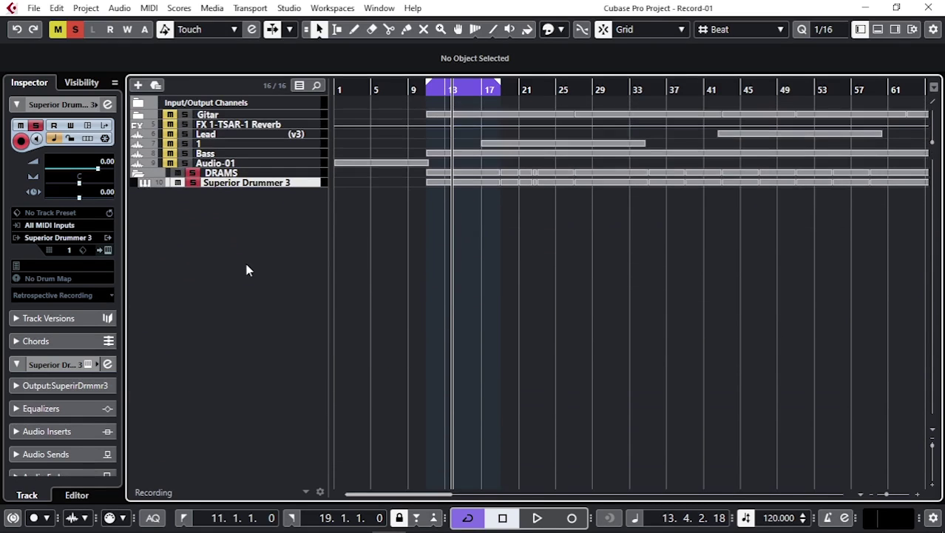
key(shift+h)
key(shift+h)
key(shift+h)
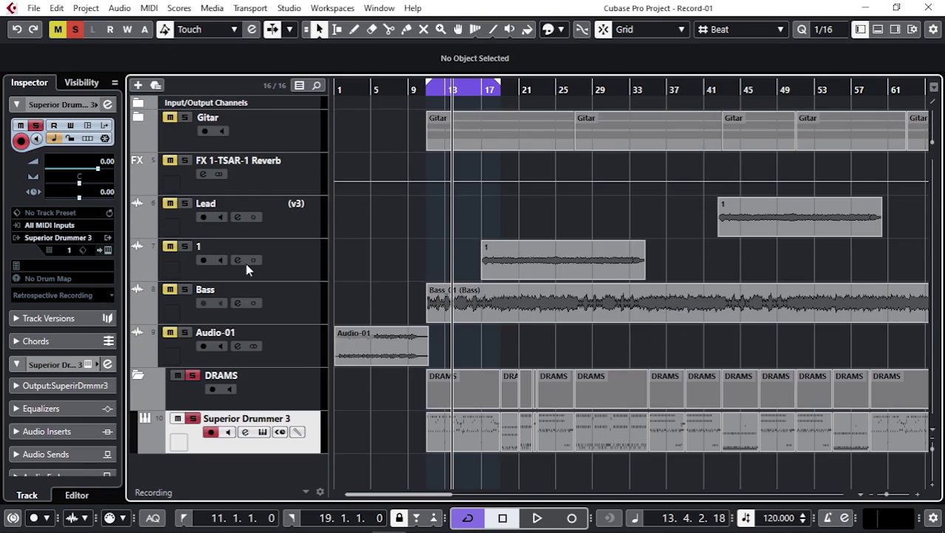
key(shift+g)
key(shift+g)
key(shift+g)
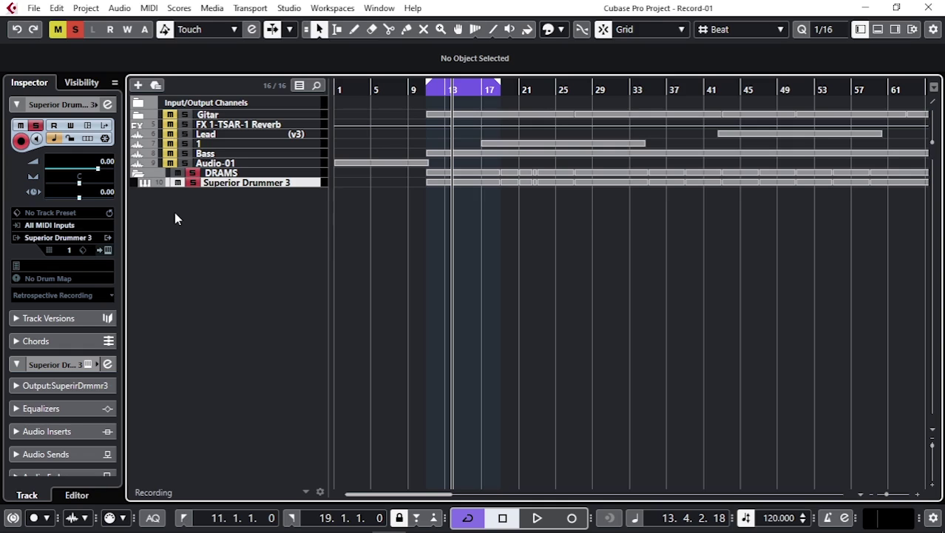
Open the Audio Connections outputs list and move its window clear of the track list.
click(288, 8)
click(322, 30)
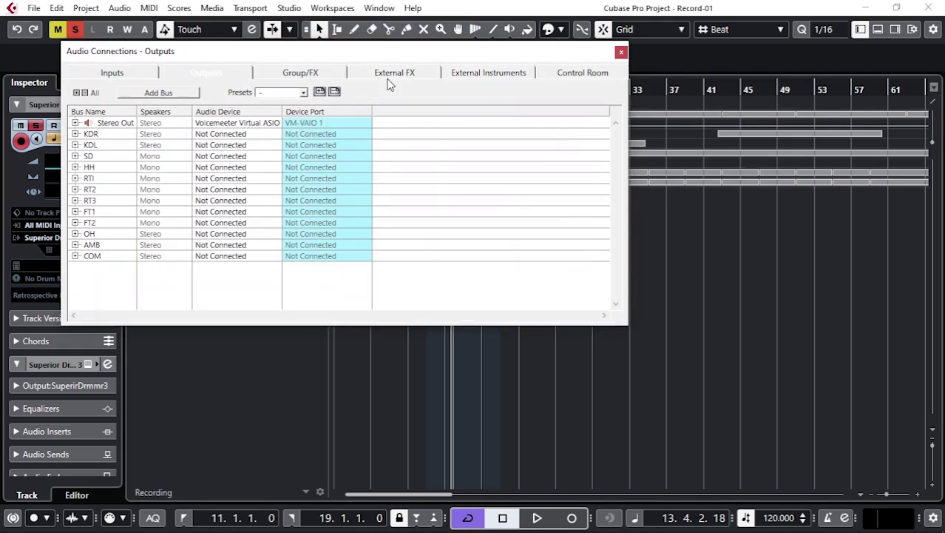
drag(352, 49, 786, 130)
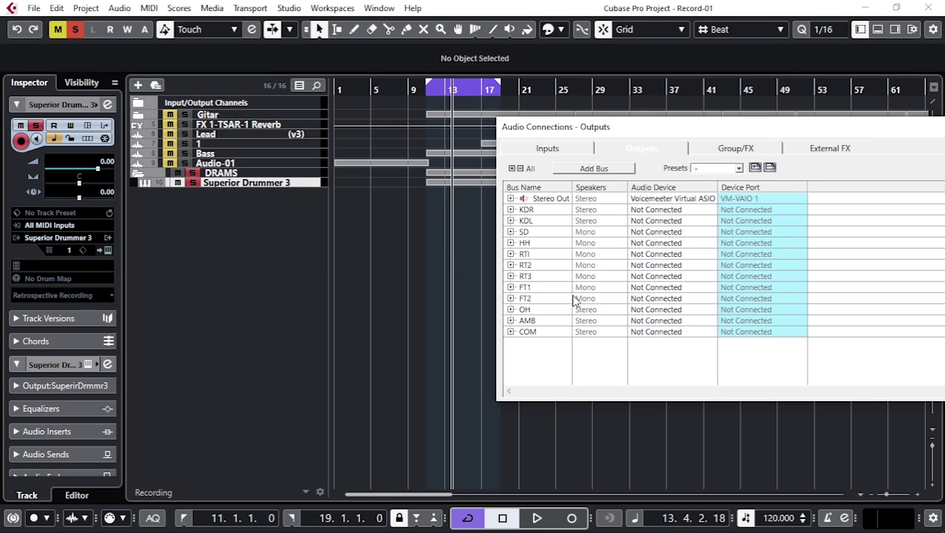
click(175, 231)
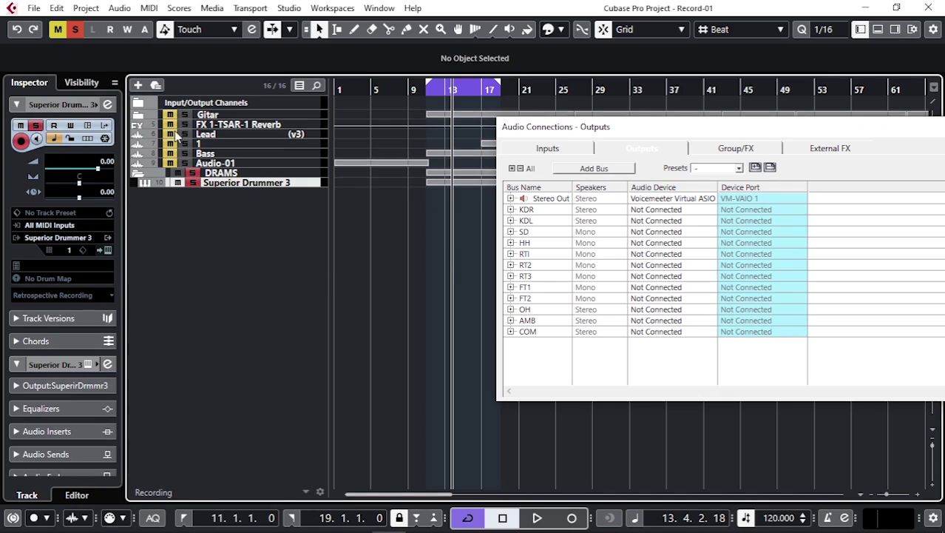
Add two stereo audio tracks routed to Stereo Out below the Superior Drummer 3 track.
click(139, 85)
drag(479, 82, 298, 117)
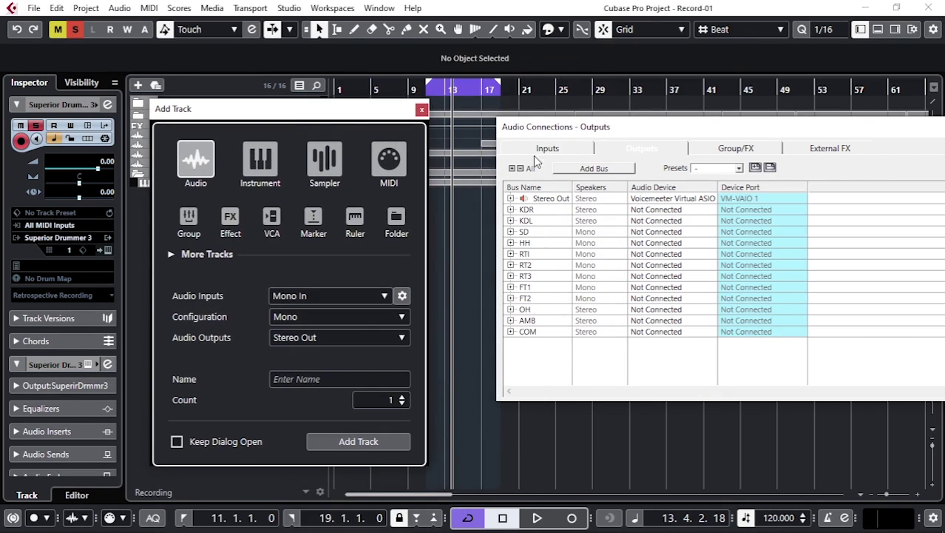
click(510, 198)
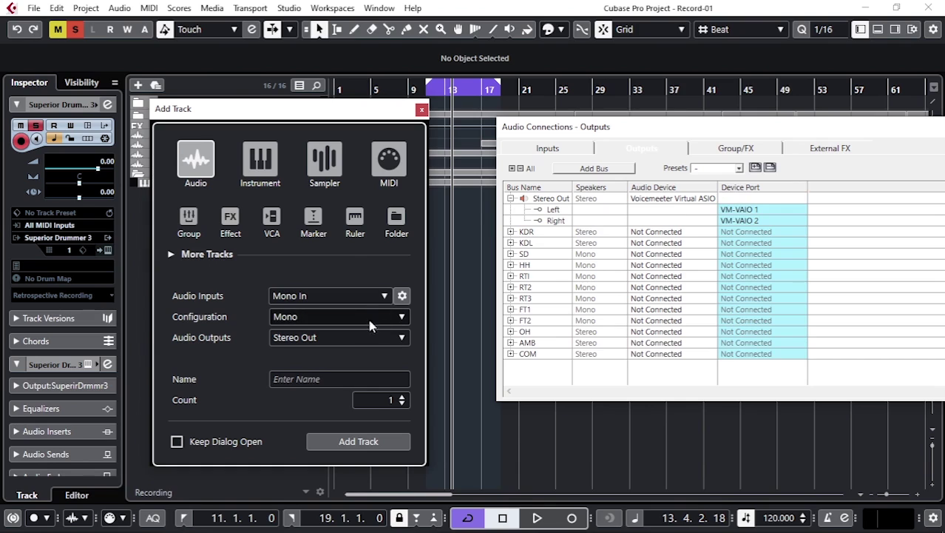
click(402, 318)
click(310, 350)
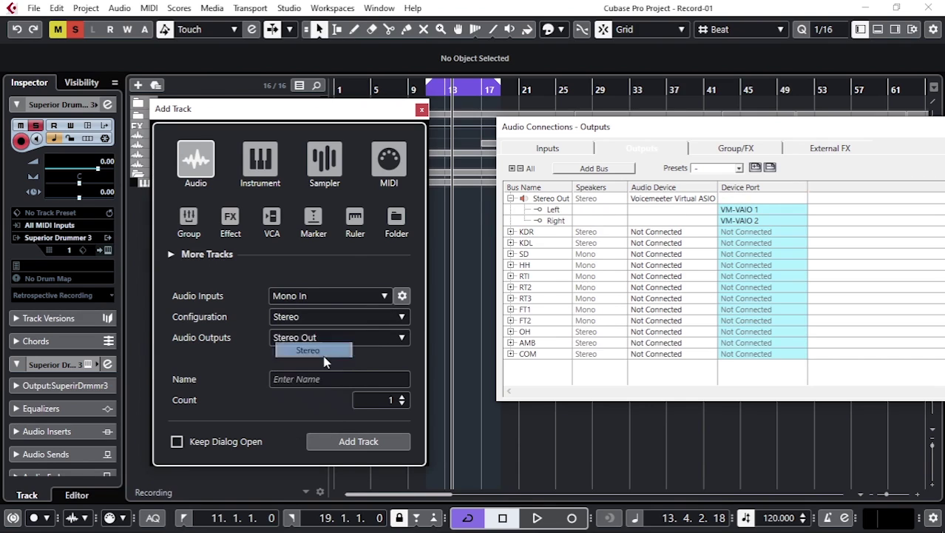
click(402, 396)
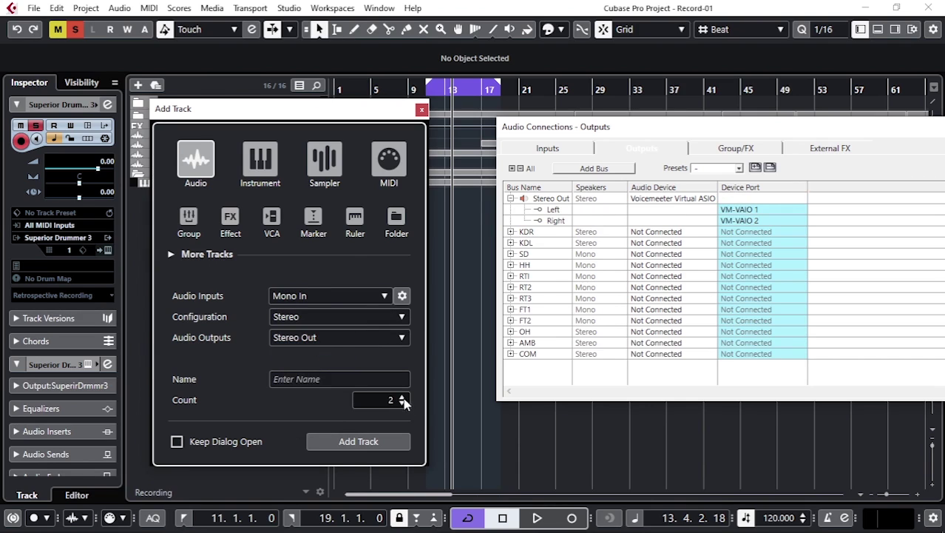
click(359, 442)
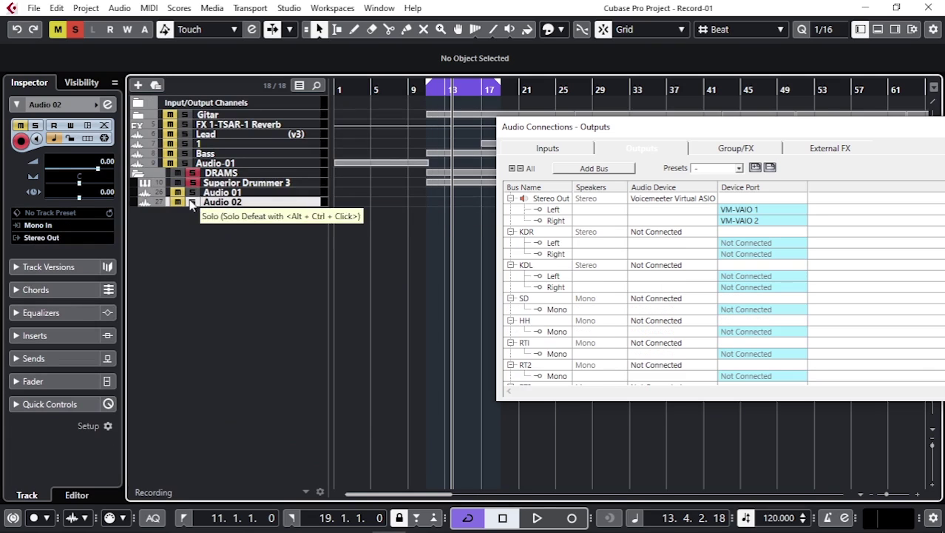
Rename the two new stereo tracks KDR and KDL to match the output bus names.
double_click(528, 233)
key(ctrl+c)
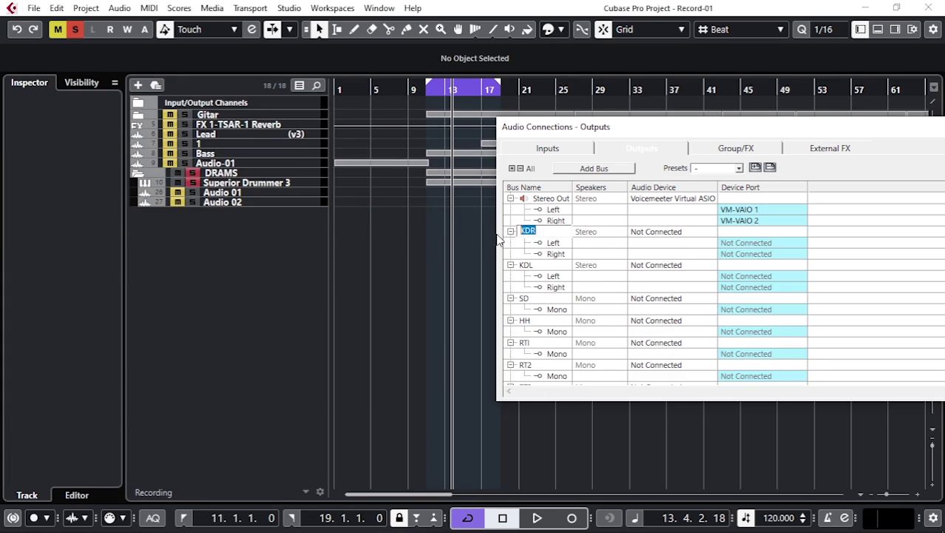
double_click(226, 193)
key(ctrl+v)
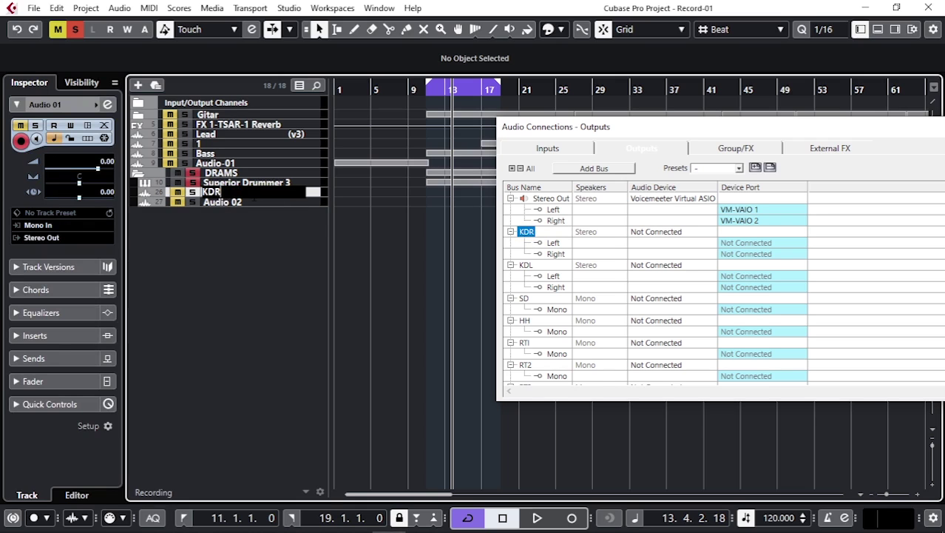
double_click(526, 264)
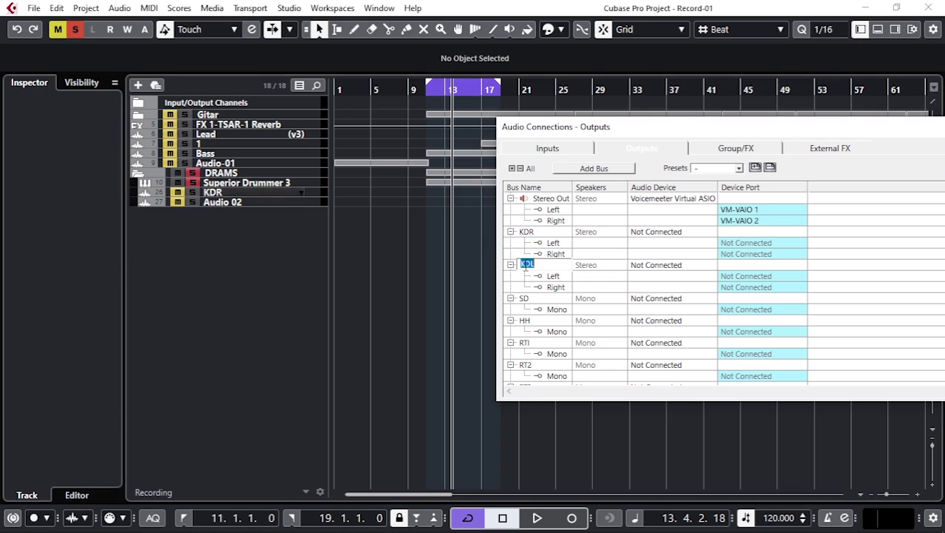
double_click(227, 204)
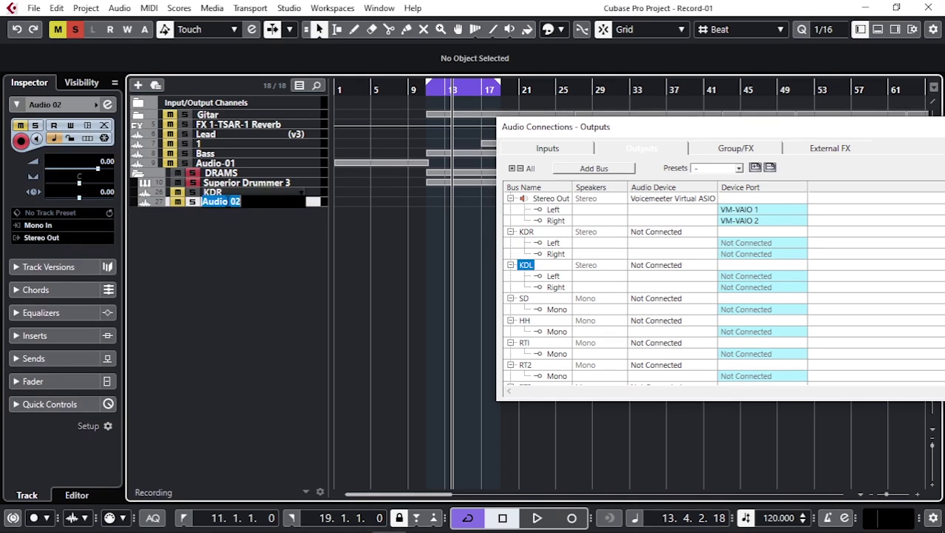
text(KDL)
key(Return)
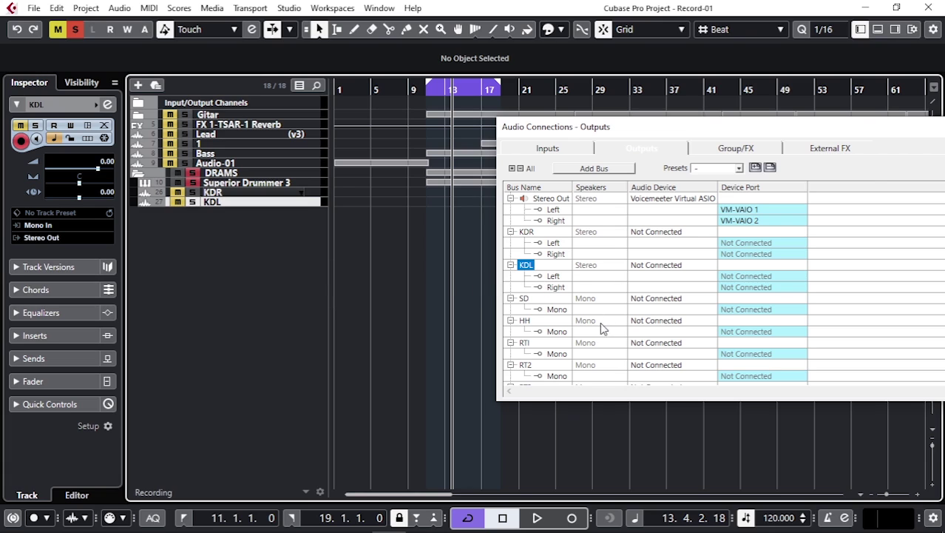
Add seven mono audio tracks routed to Stereo Out below the KDL track.
scroll(590, 309, down, 3)
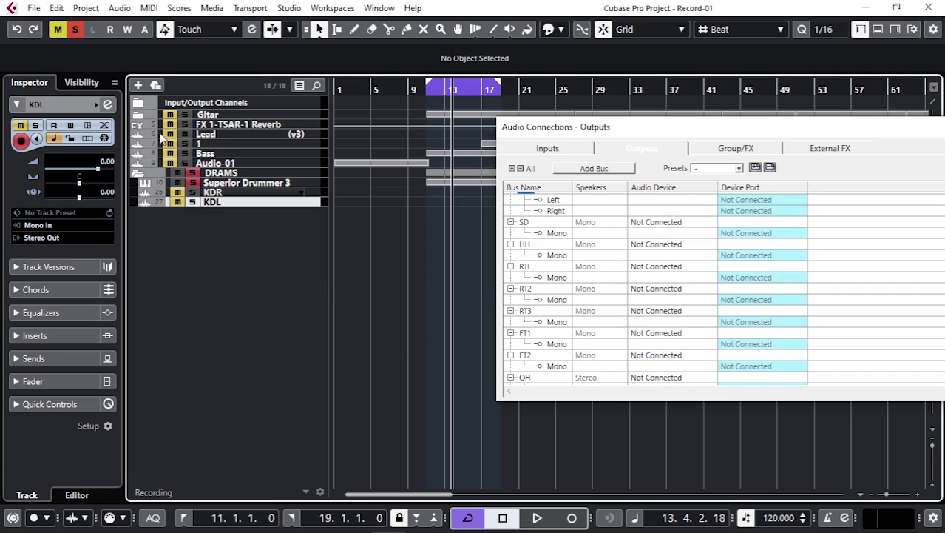
click(139, 86)
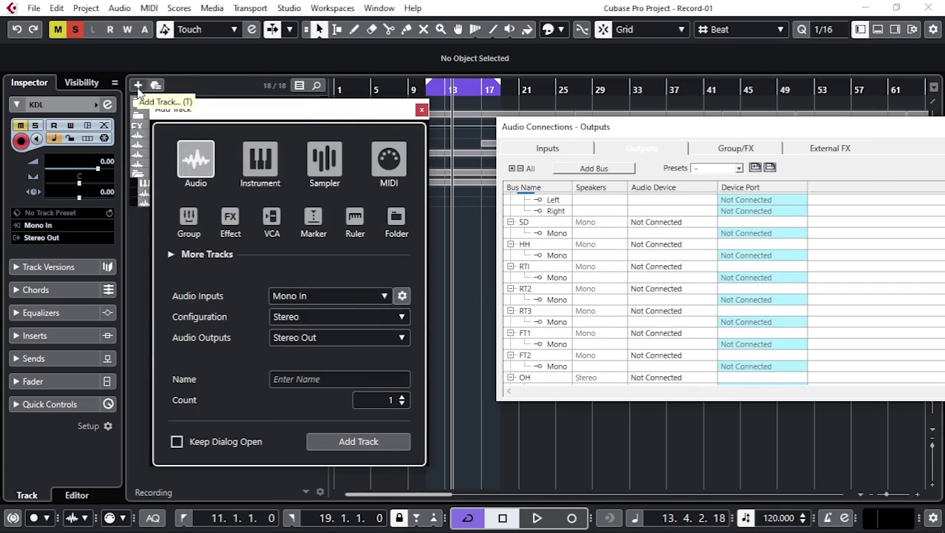
click(321, 318)
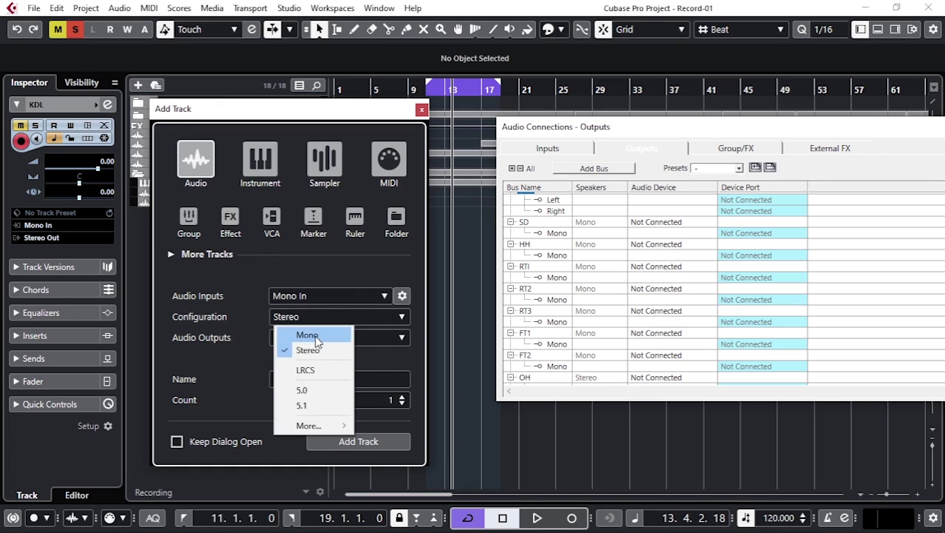
click(314, 335)
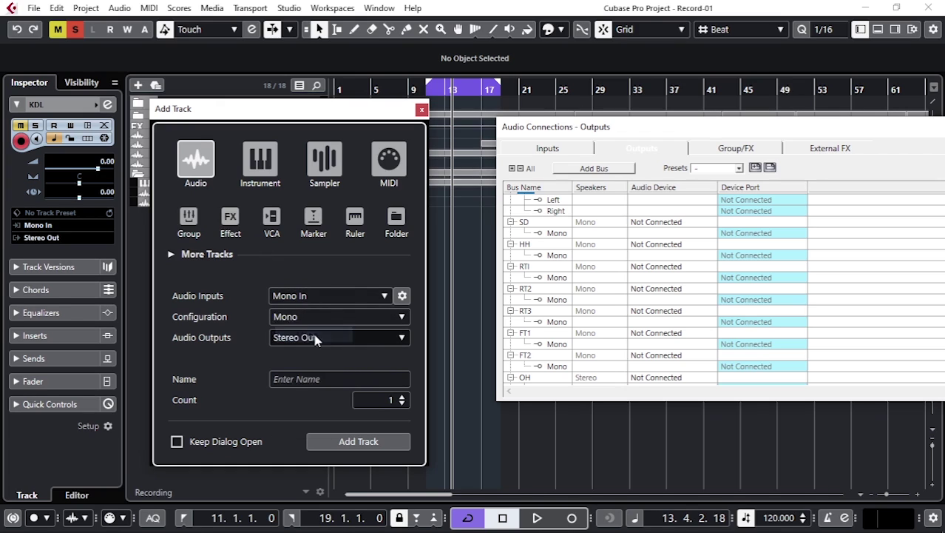
click(402, 397)
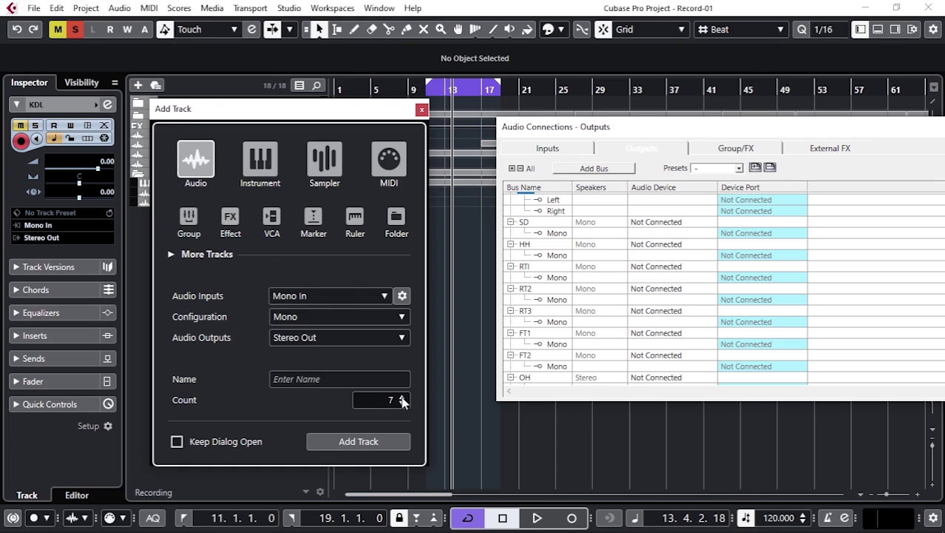
click(366, 443)
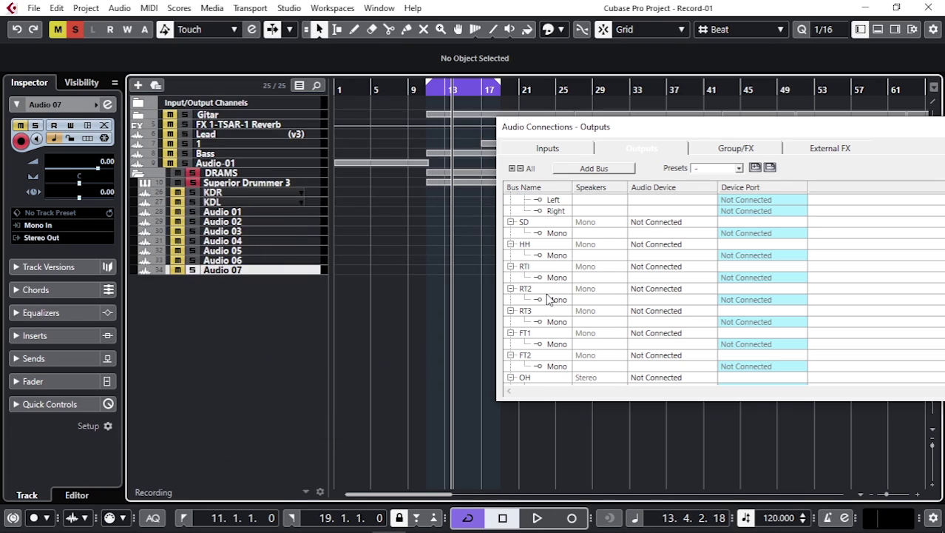
double_click(525, 267)
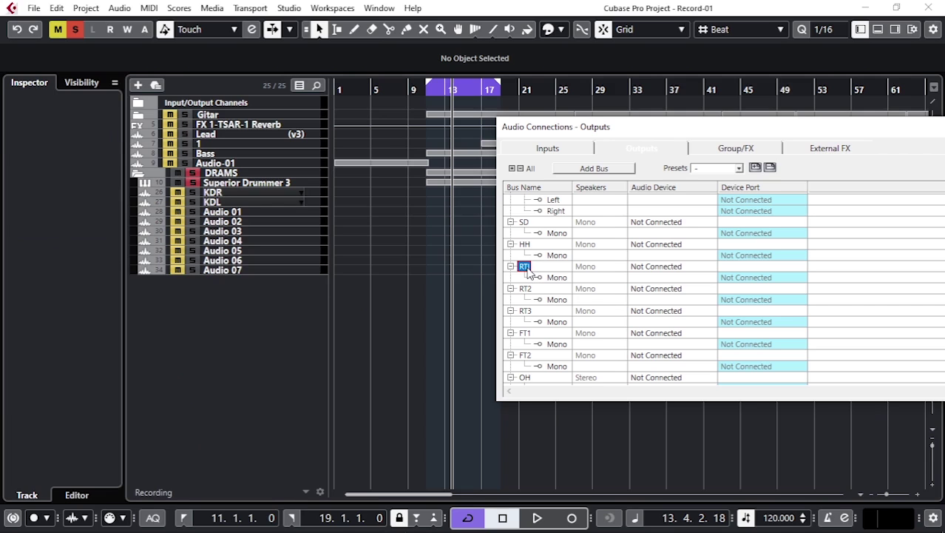
click(243, 213)
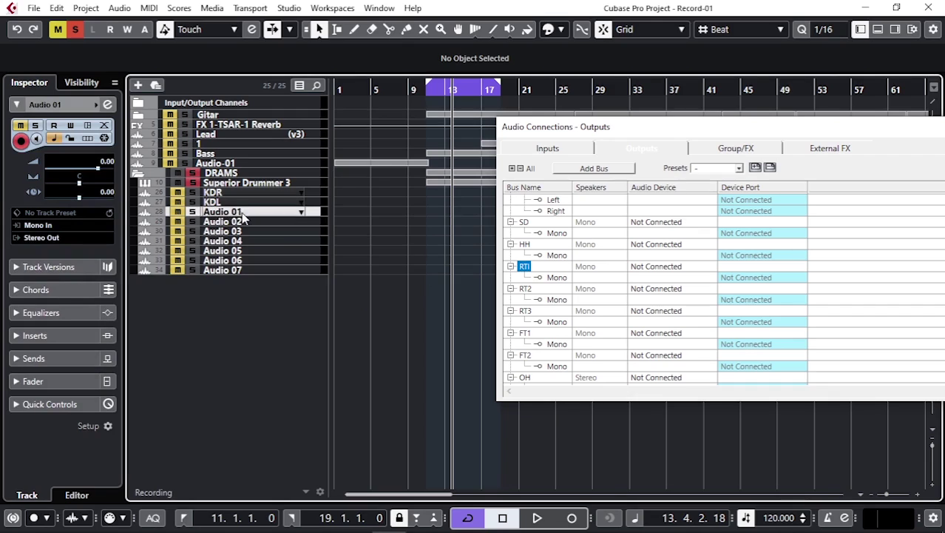
double_click(243, 213)
text(KDL)
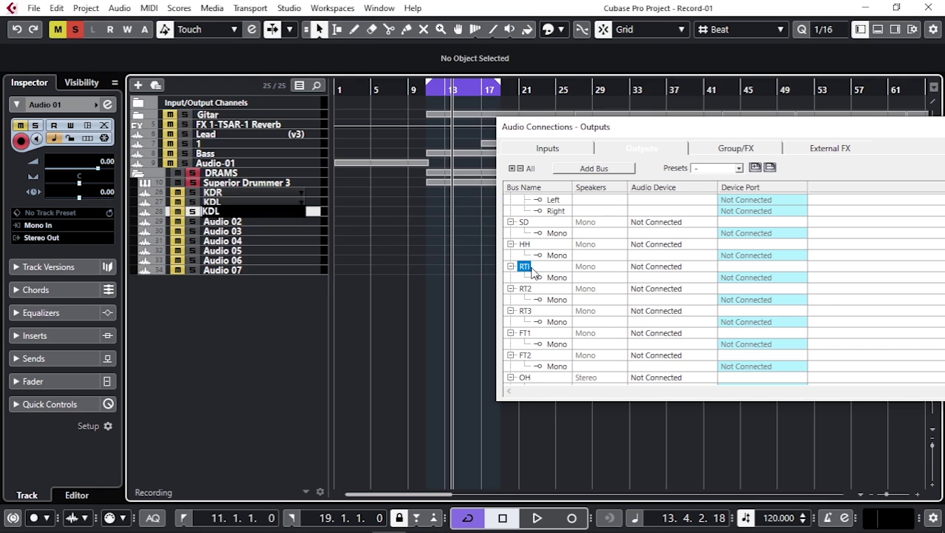
Rename the first two of the seven mono tracks SD and HH, matching their output buses.
scroll(532, 274, up, 2)
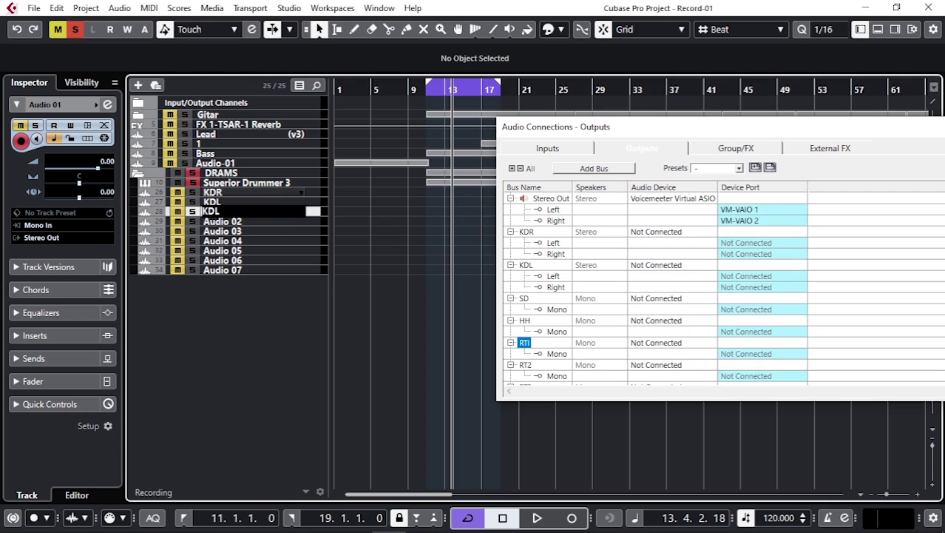
double_click(526, 298)
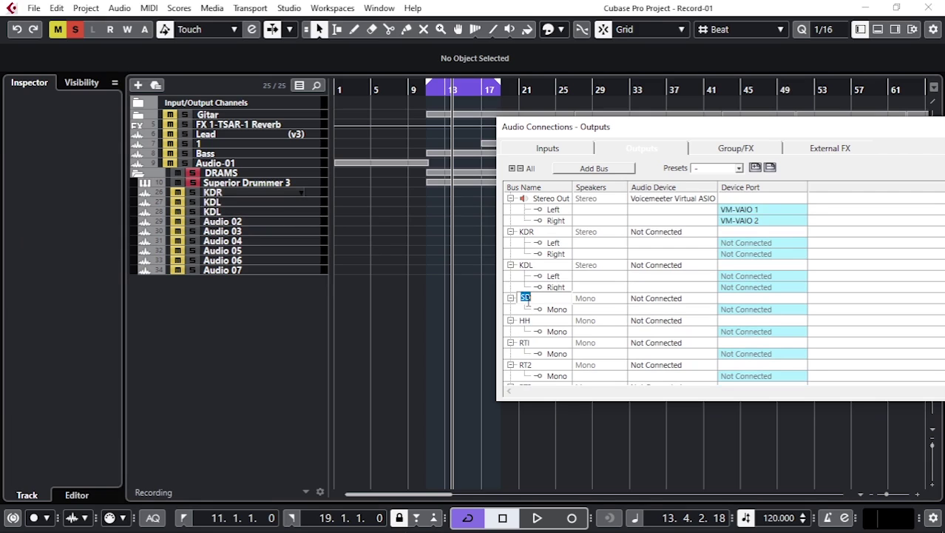
double_click(211, 212)
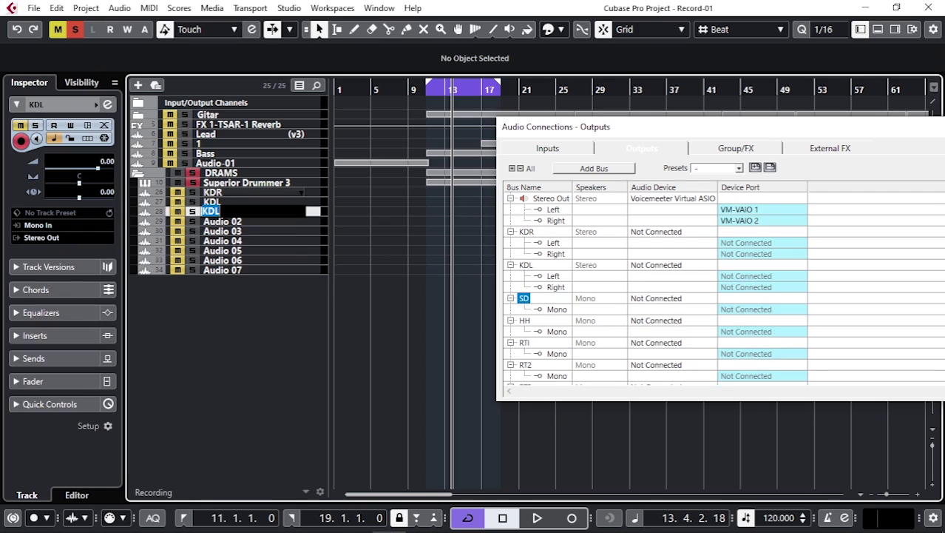
text(SD)
double_click(526, 320)
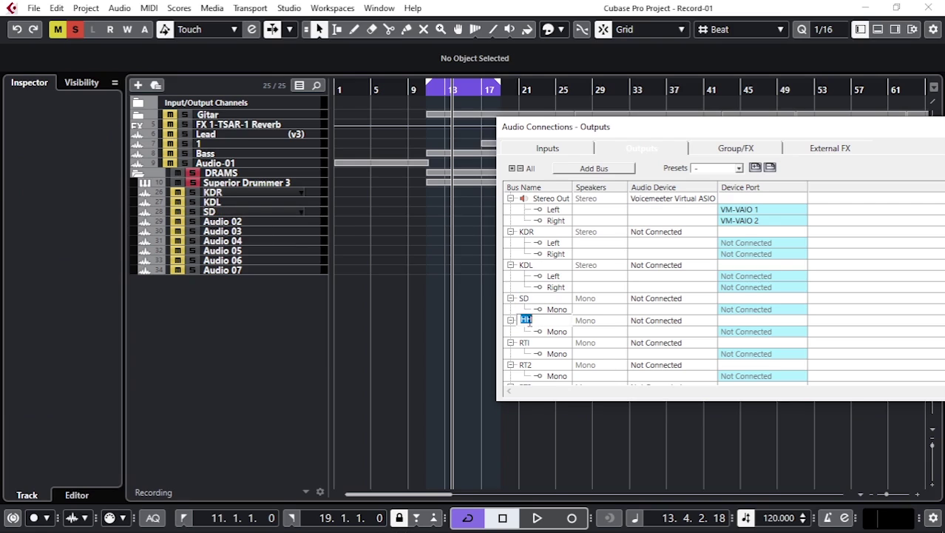
double_click(222, 221)
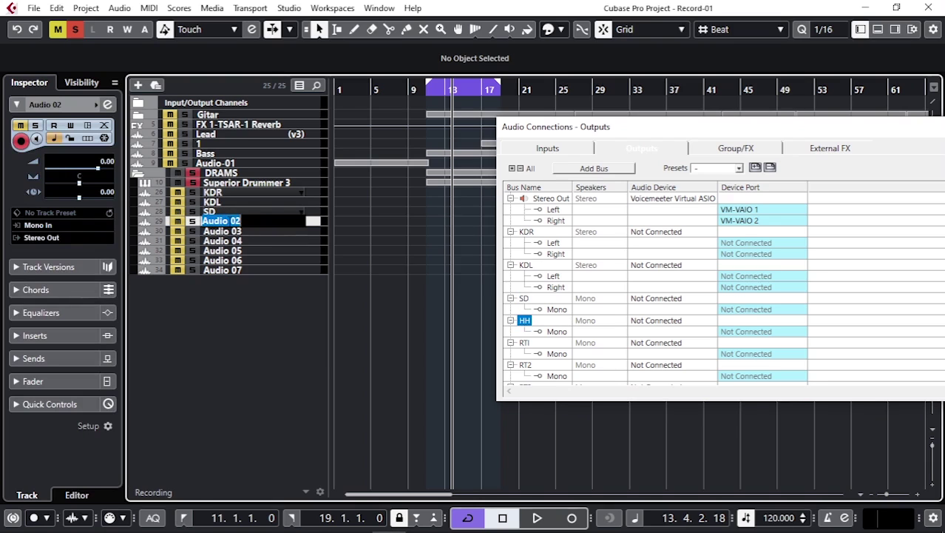
text(HH)
Rename the Audio 03 and Audio 04 tracks RTI and RT2, matching their output buses.
double_click(526, 343)
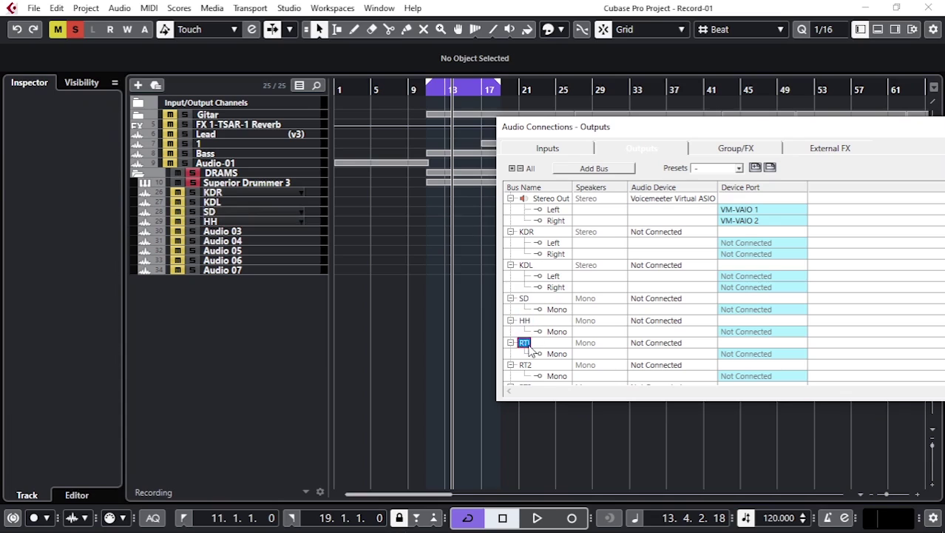
click(222, 230)
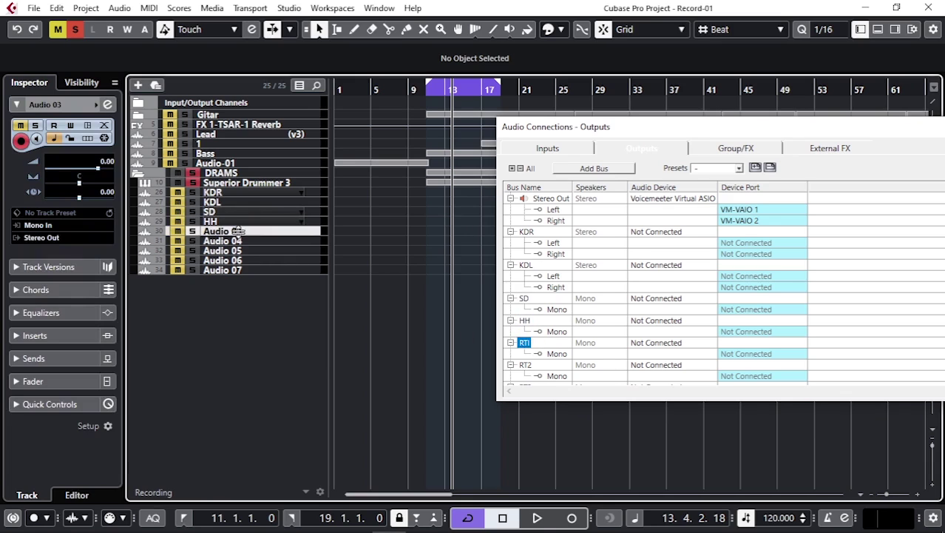
double_click(222, 231)
text(RTI)
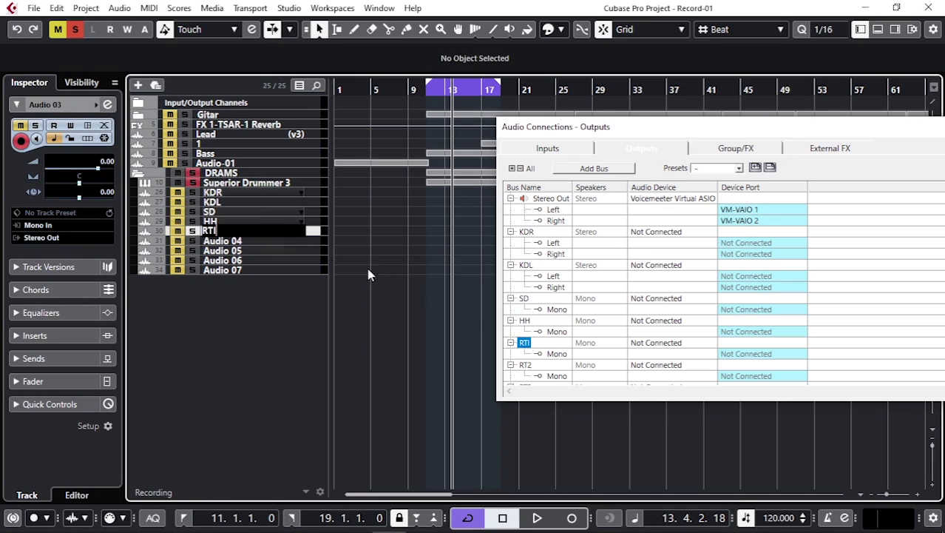
double_click(527, 364)
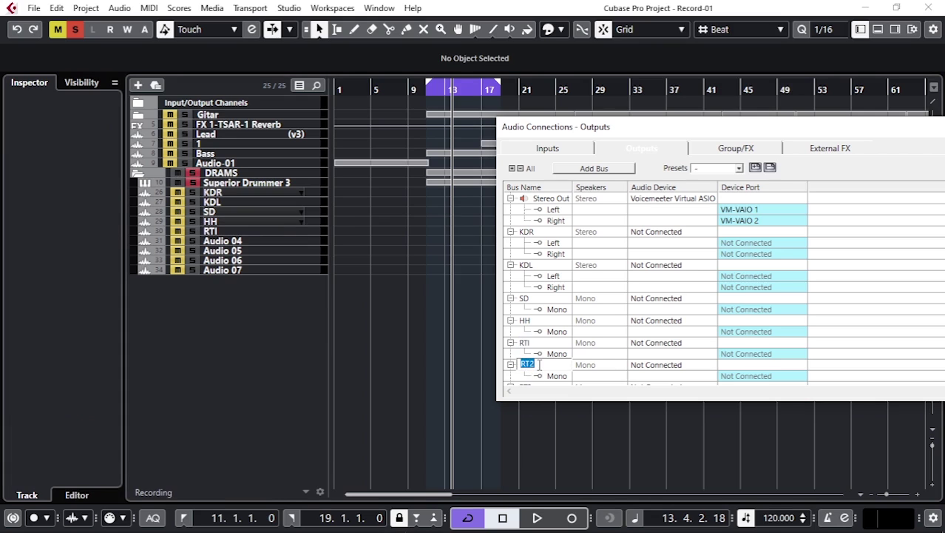
click(226, 245)
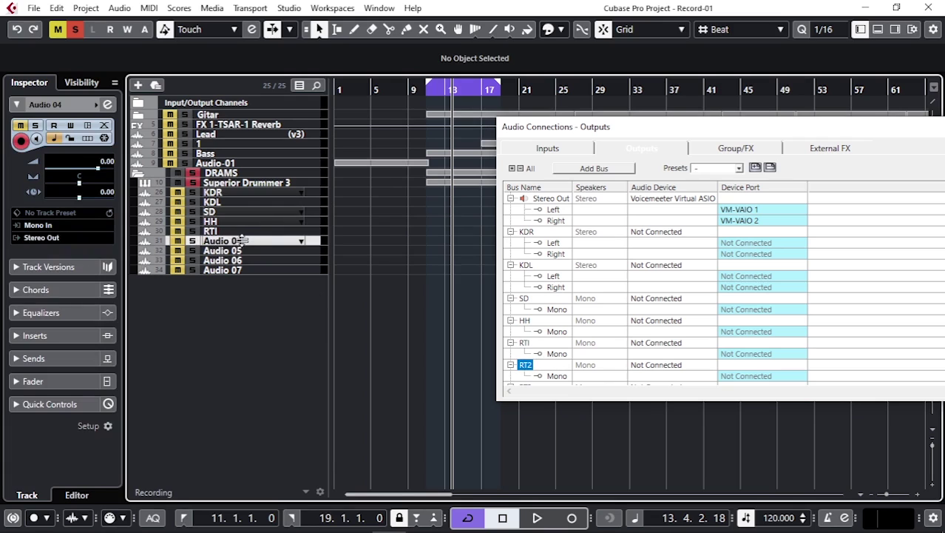
double_click(225, 245)
text(RT2)
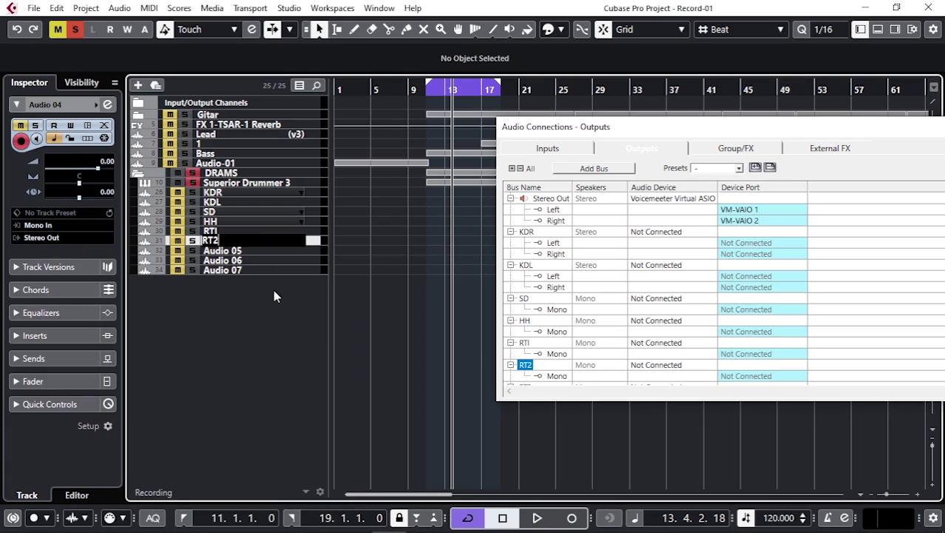
Rename the Audio 05 track RT3, matching its output bus.
scroll(537, 364, down, 2)
click(528, 311)
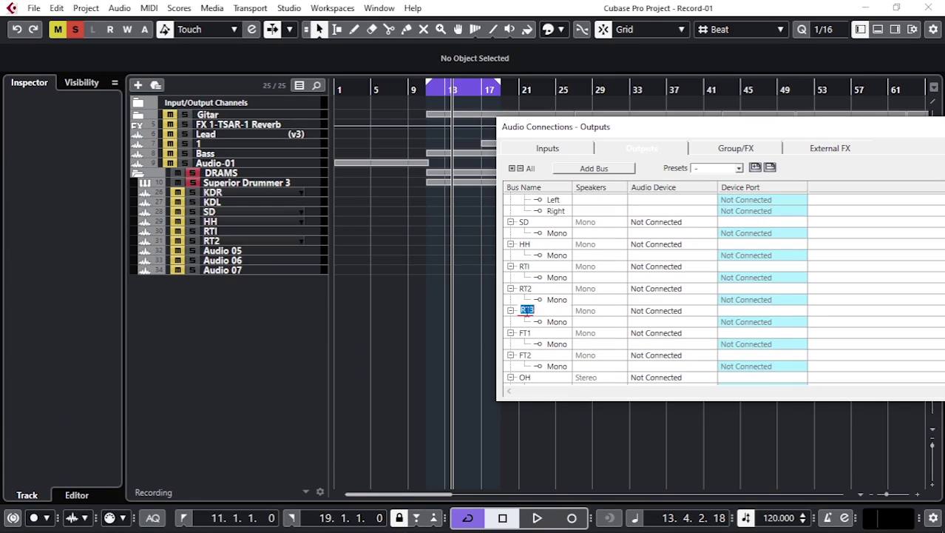
click(531, 311)
click(264, 252)
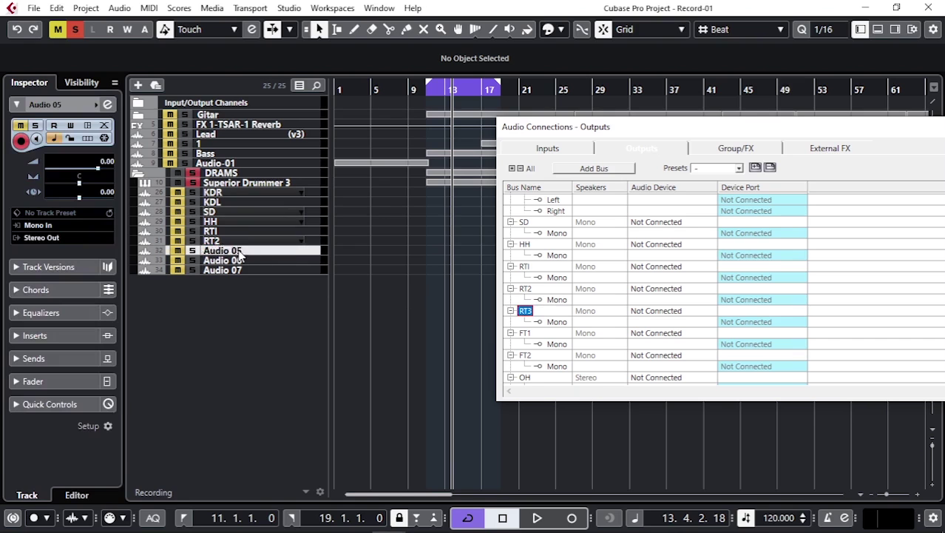
double_click(264, 252)
text(RT3)
Rename the Audio 06 and Audio 07 tracks FT1 and FT2, matching their output buses.
double_click(533, 334)
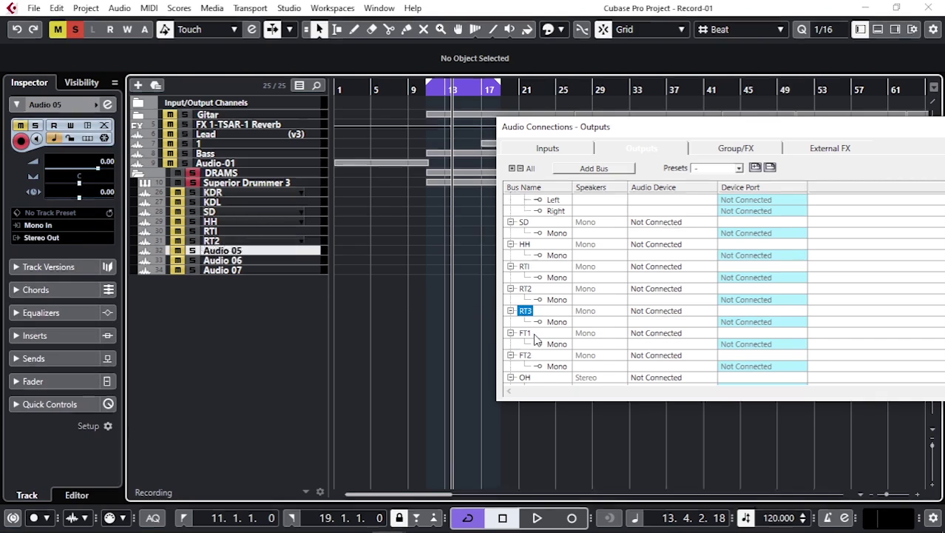
click(524, 335)
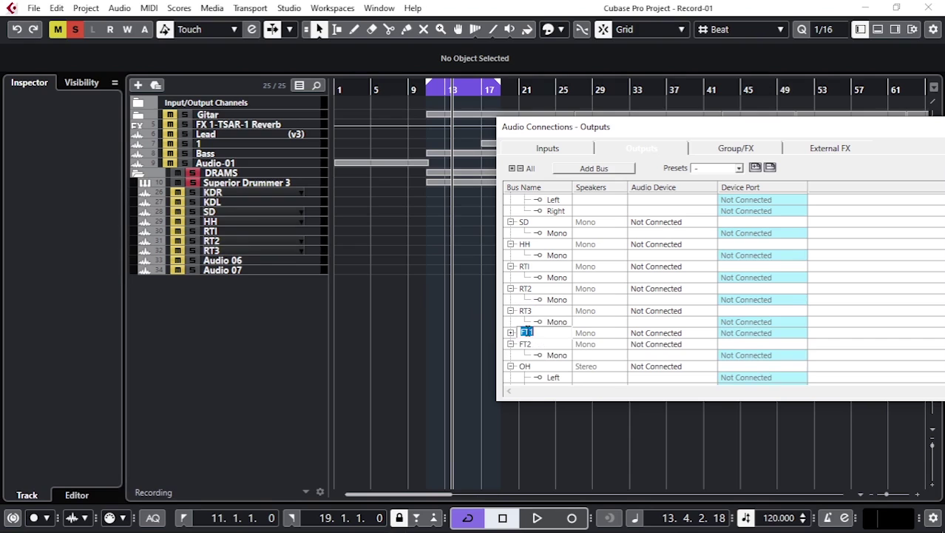
double_click(248, 261)
text(FT1)
key(Return)
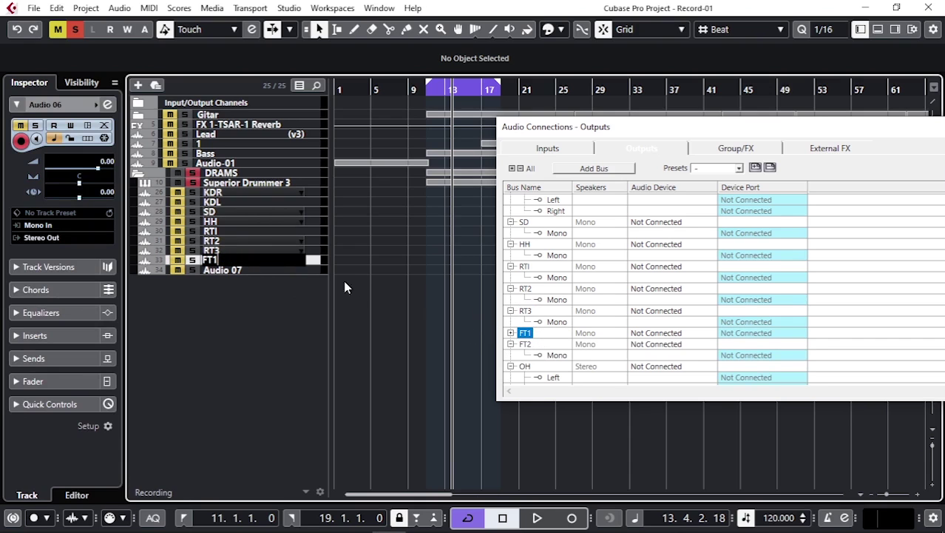
double_click(526, 344)
double_click(523, 342)
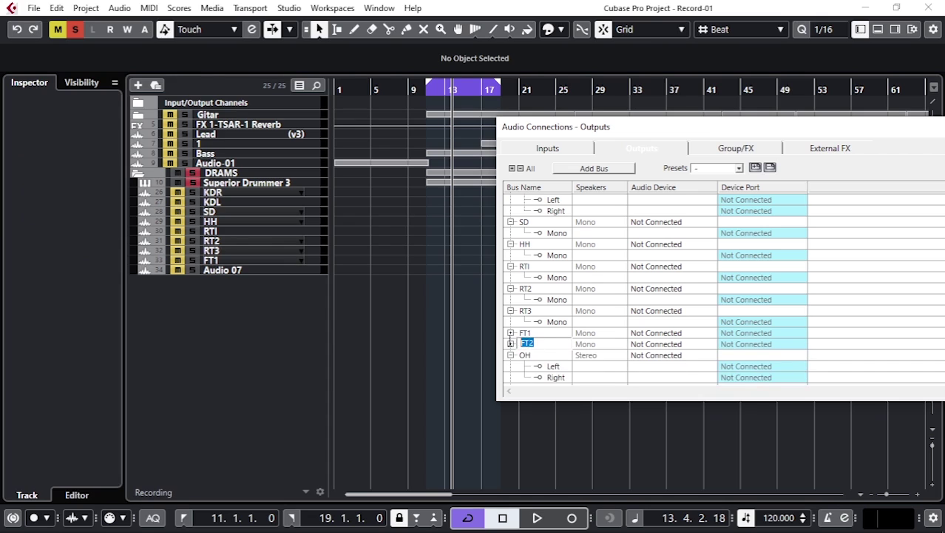
double_click(261, 271)
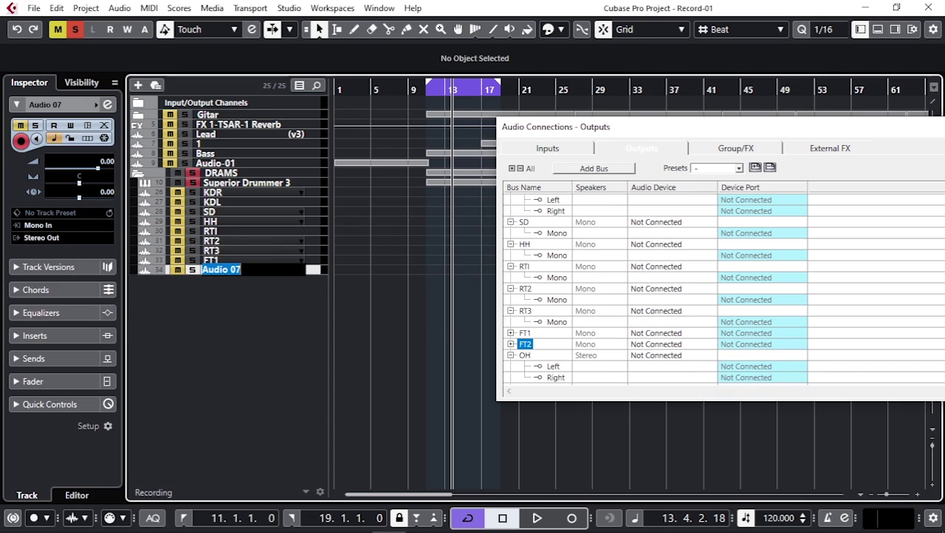
text(FT2)
key(Return)
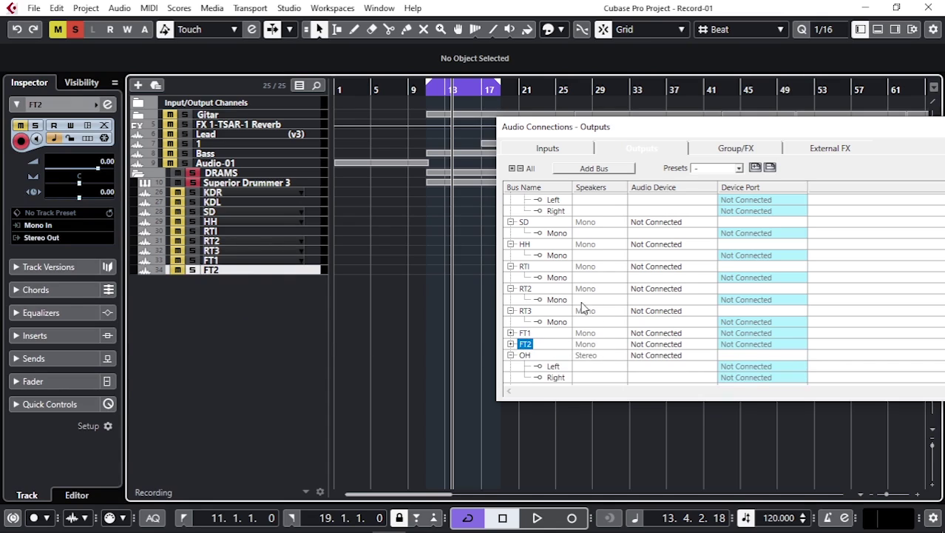
Add three stereo audio tracks routed to Stereo Out below the FT2 track.
scroll(599, 251, up, 1)
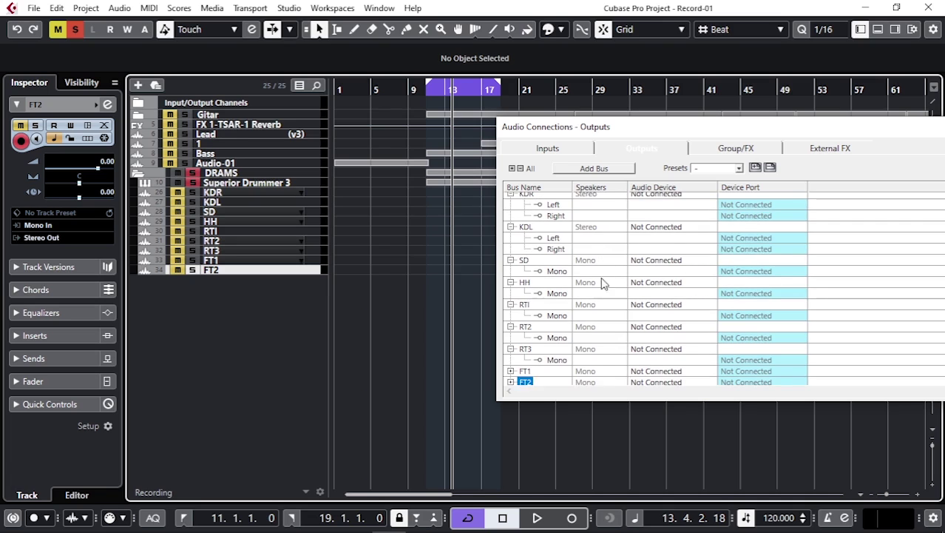
scroll(603, 361, down, 3)
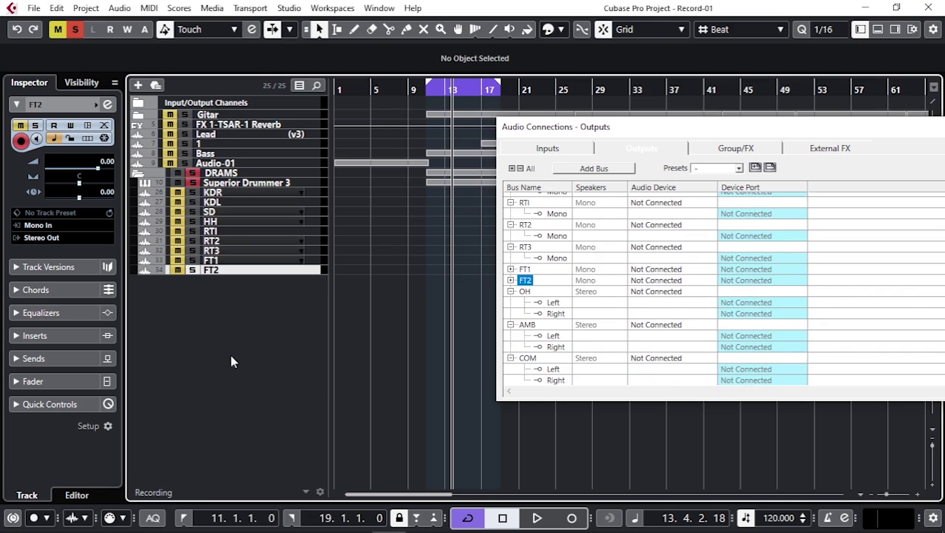
click(138, 84)
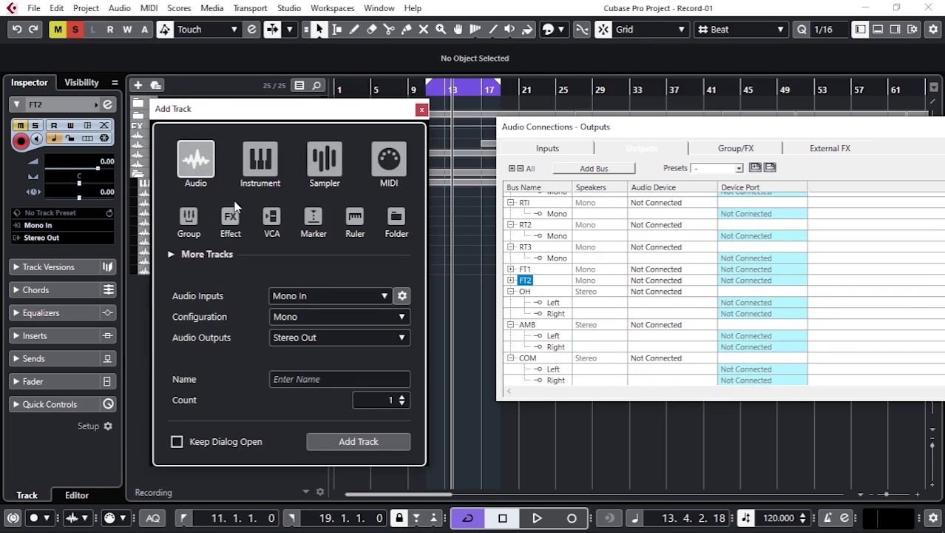
click(347, 315)
click(315, 350)
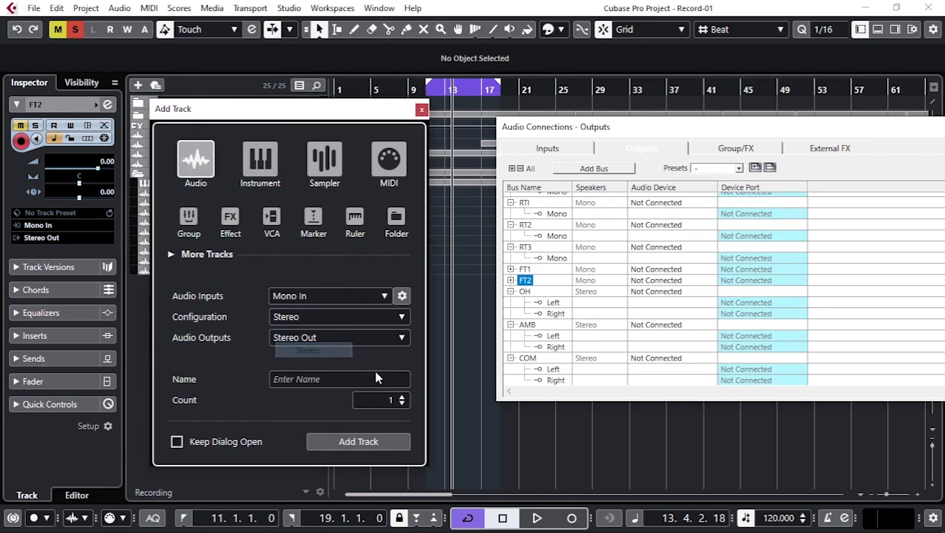
click(402, 397)
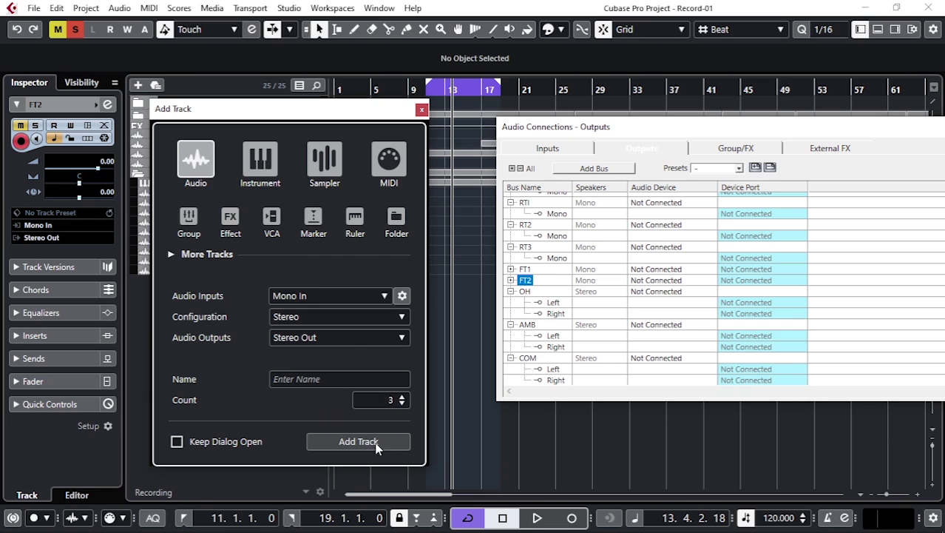
click(375, 444)
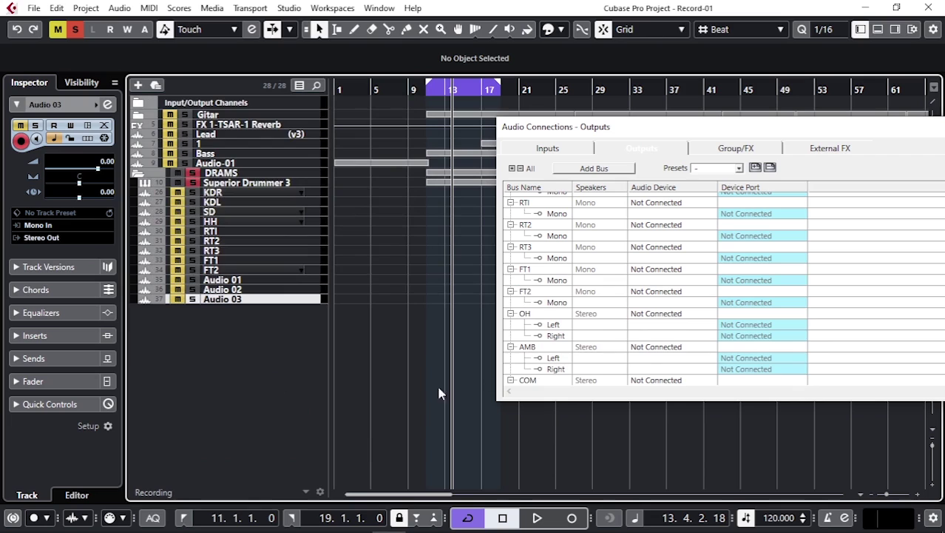
Copy the OH output bus name onto the first of the three new stereo tracks.
scroll(581, 357, down, 1)
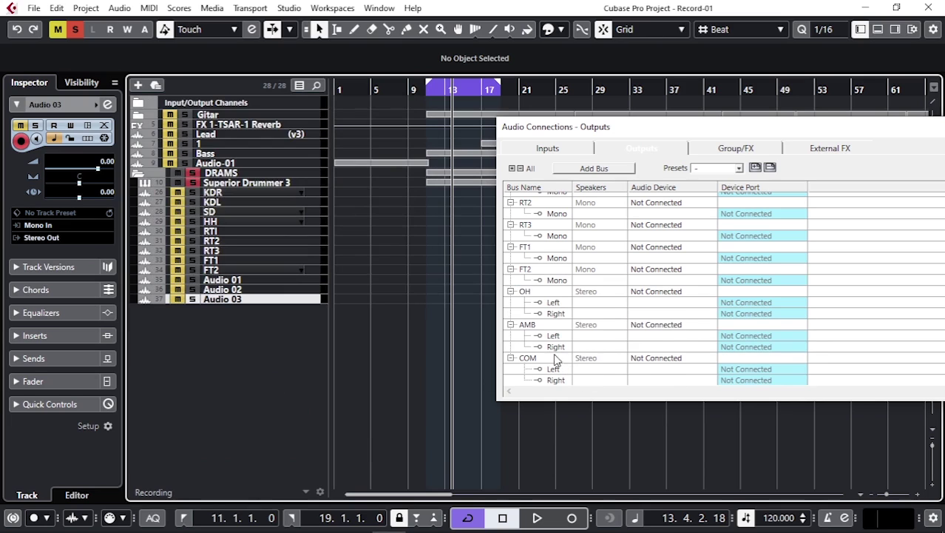
double_click(527, 292)
key(ctrl+c)
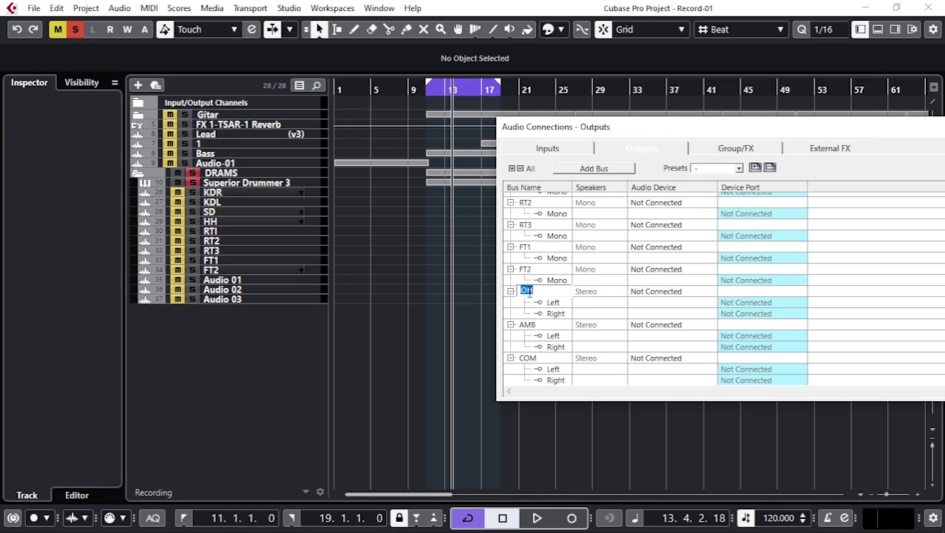
click(236, 279)
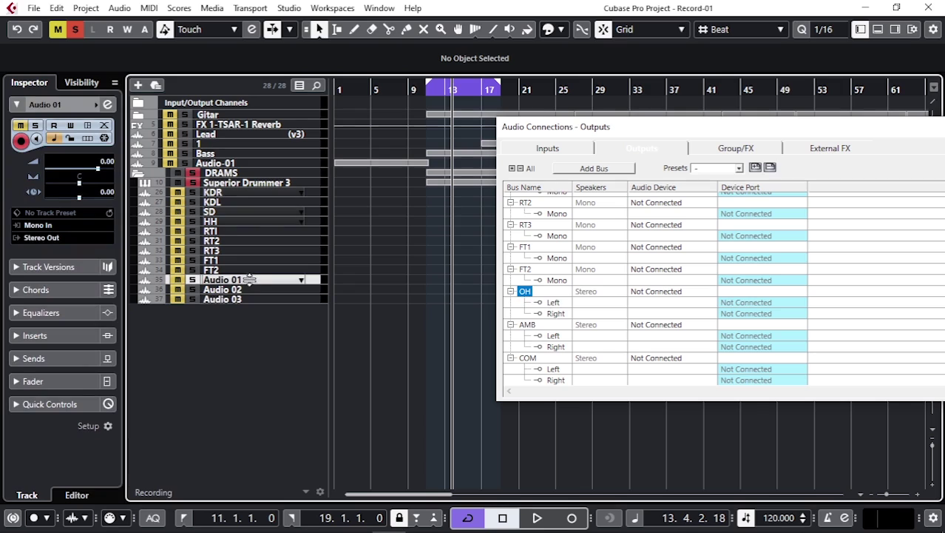
double_click(244, 279)
key(ctrl+v)
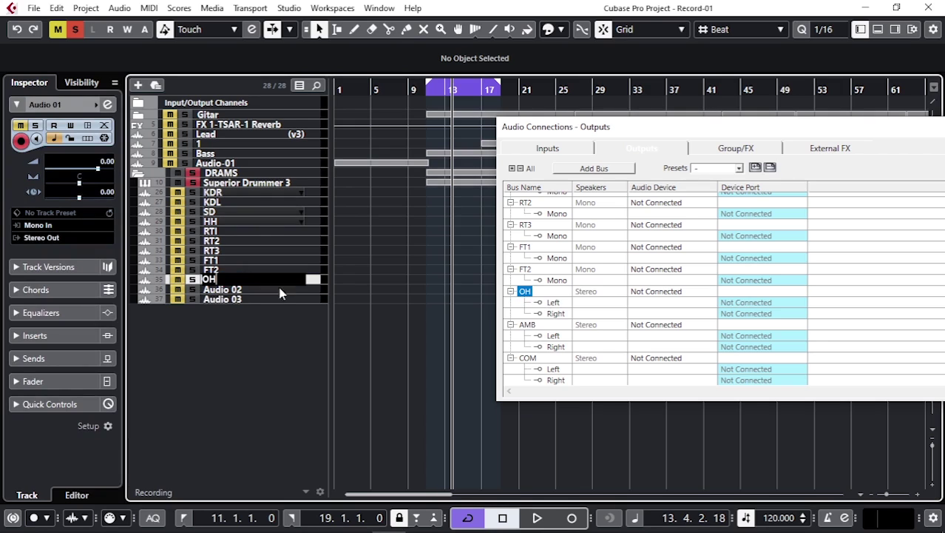
Rename the Audio 02 and Audio 03 tracks AMB and COM, matching their output buses.
double_click(530, 325)
key(ctrl+c)
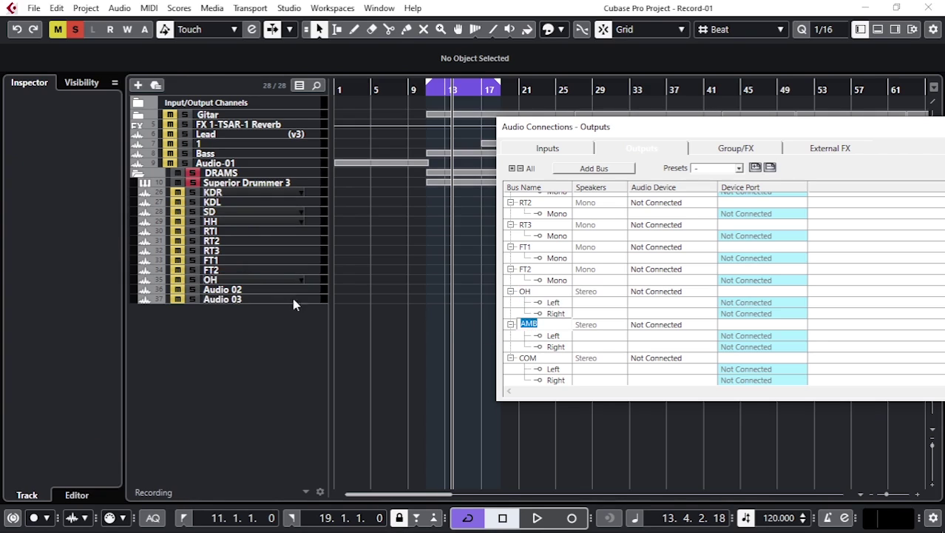
double_click(226, 289)
key(ctrl+v)
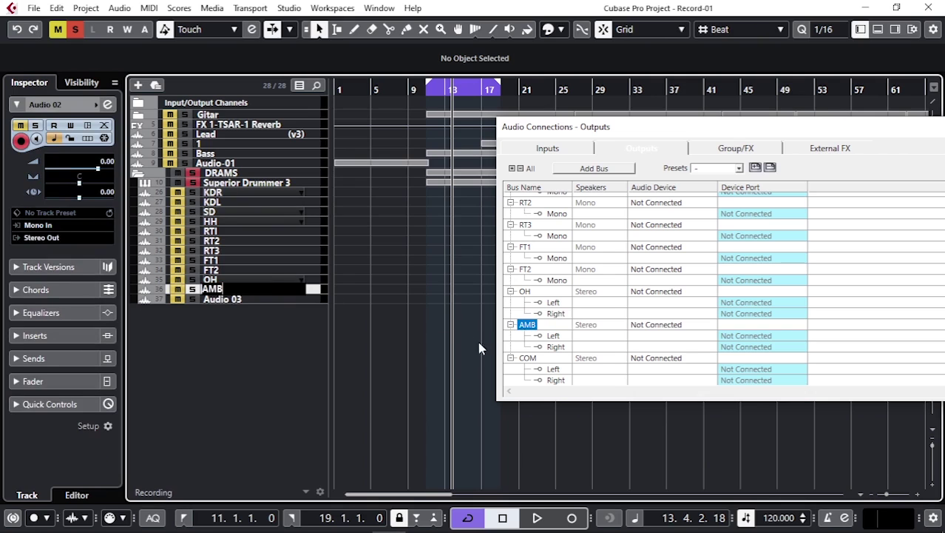
double_click(528, 358)
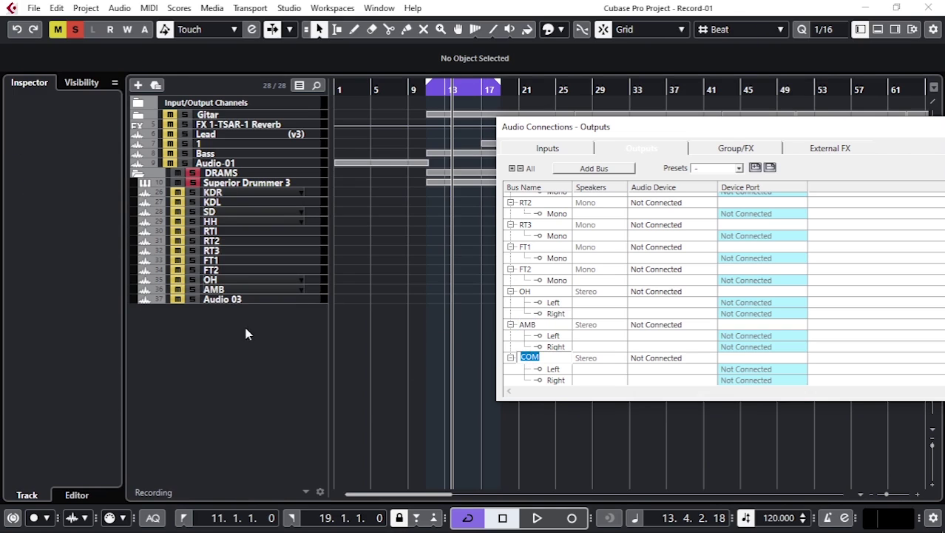
click(222, 299)
double_click(222, 299)
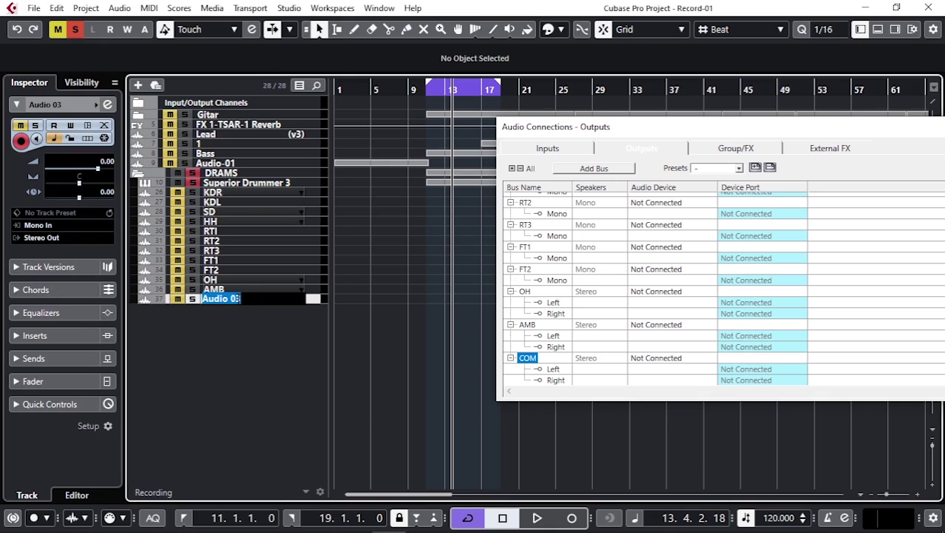
text(COM)
key(Return)
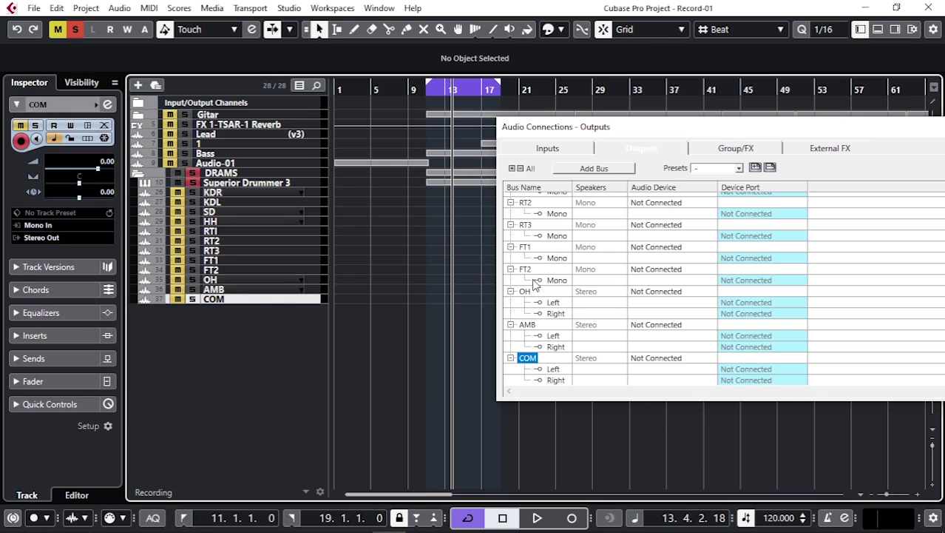
Collapse all output buses in the list and re-solo the DRAMS folder to include its new audio tracks.
click(520, 169)
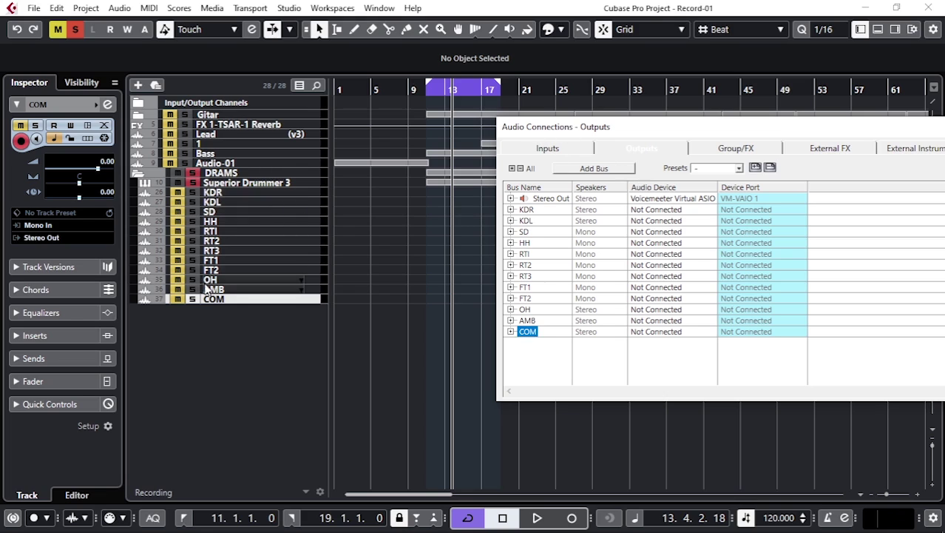
click(193, 174)
click(193, 174)
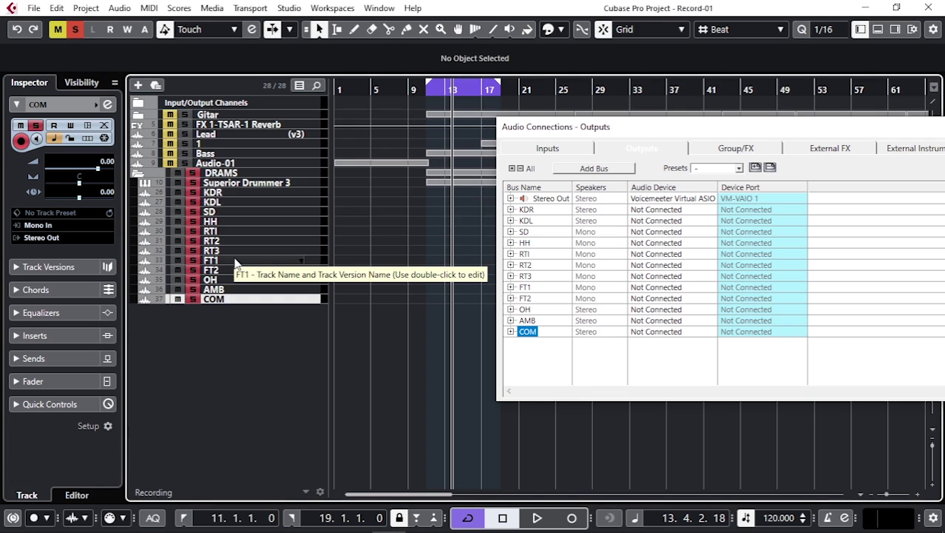
Adjust the vertical track zoom so the whole track list, down to COM, fits at a larger row height.
key(shift+h)
key(shift+h)
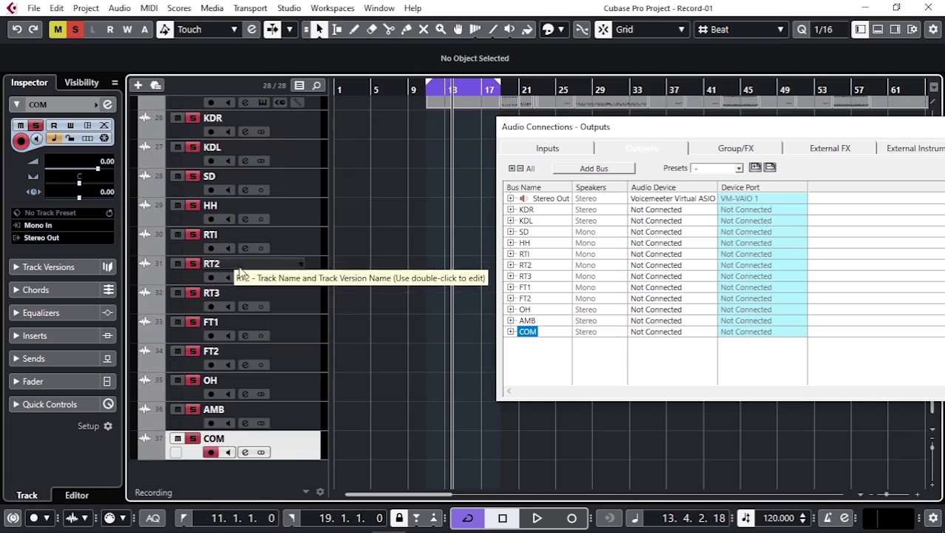
scroll(252, 330, up, 3)
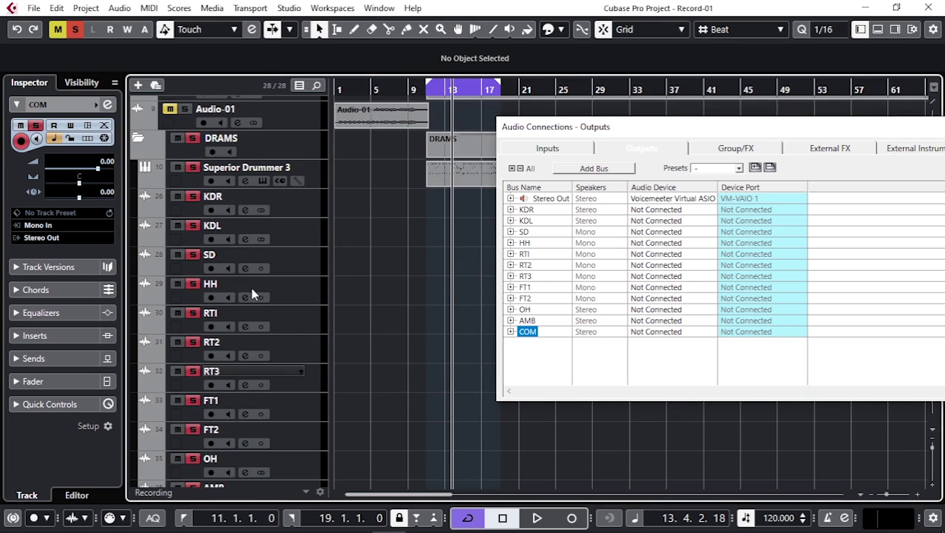
key(shift+g)
key(shift+g)
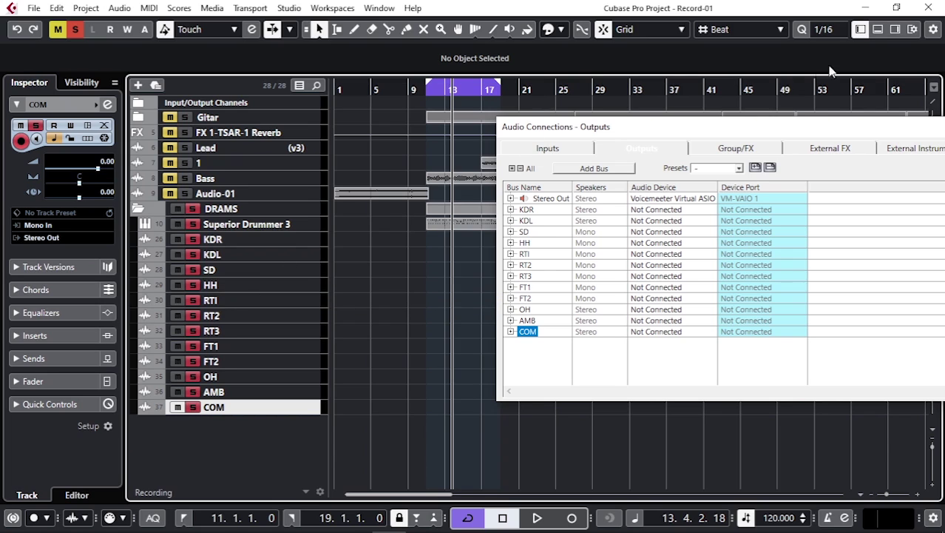
Hide the project window's info line and close the Audio Connections window.
click(917, 33)
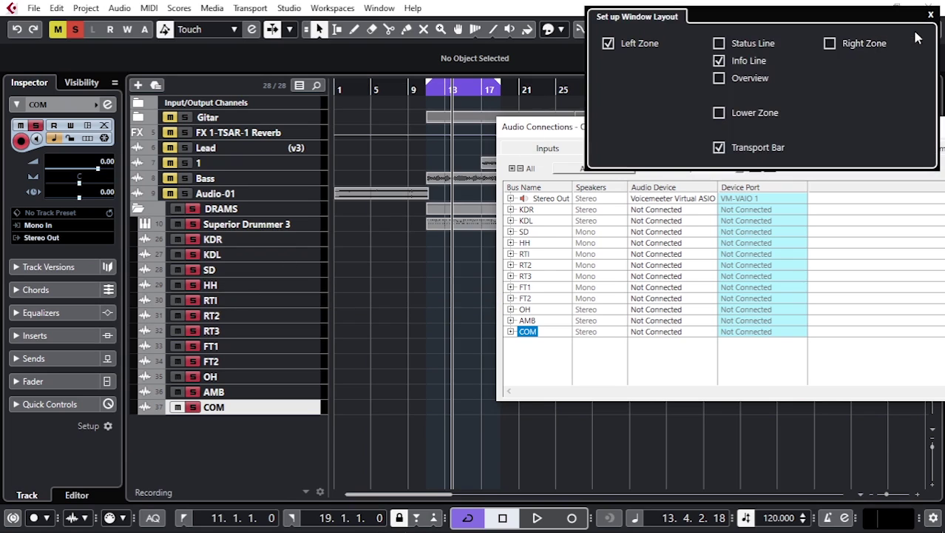
click(720, 61)
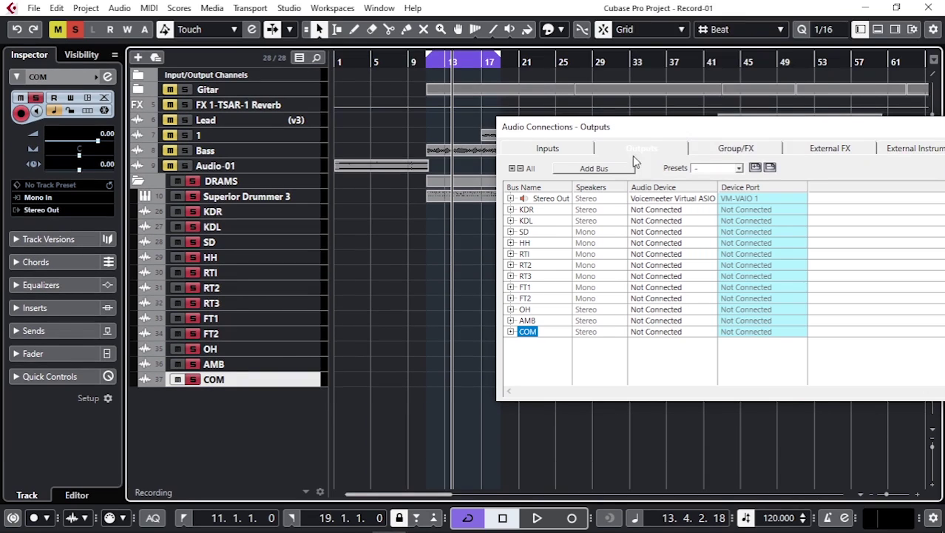
drag(644, 135, 435, 165)
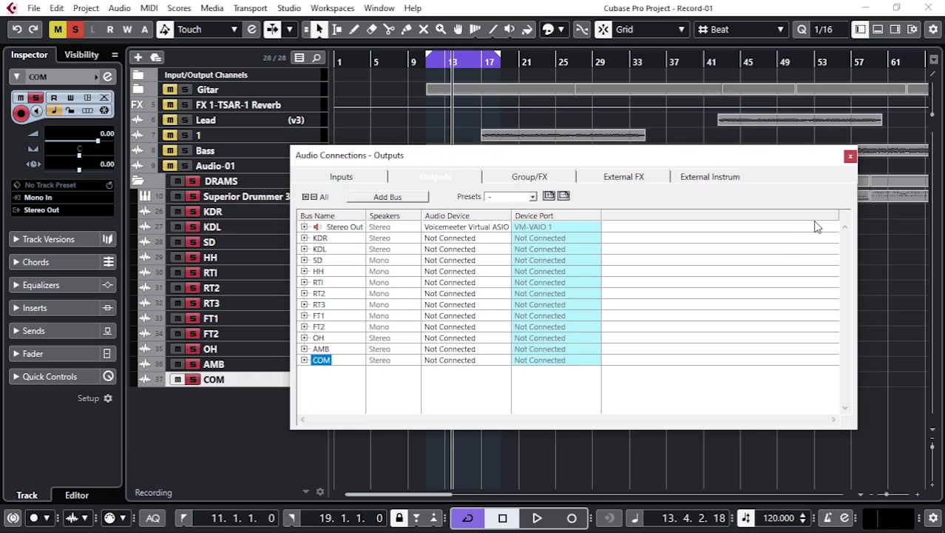
click(850, 157)
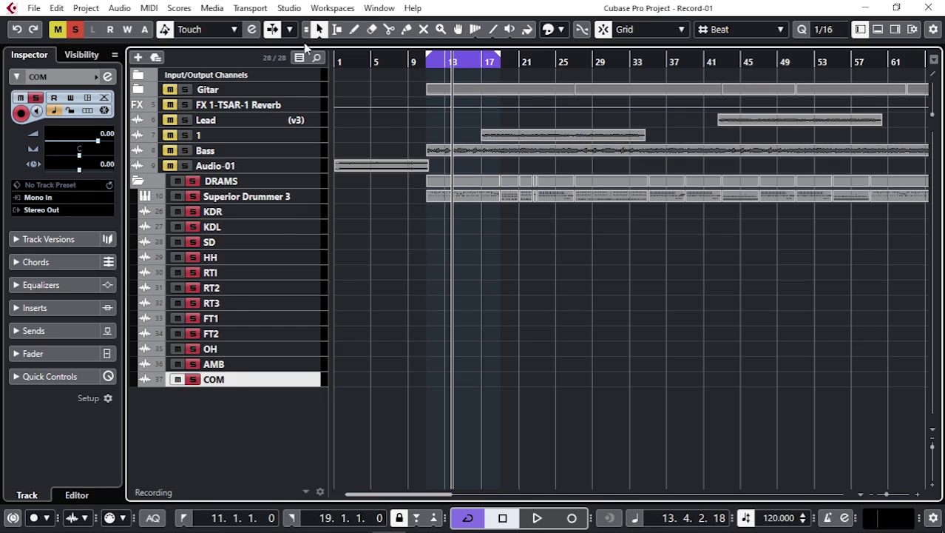
Open the MixConsole and collapse the expanded Inserts rack.
click(290, 10)
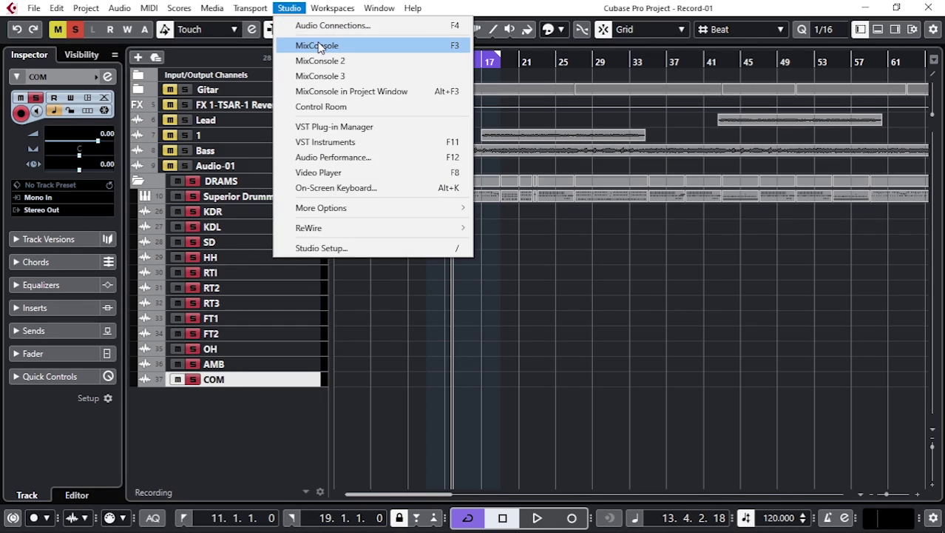
click(325, 45)
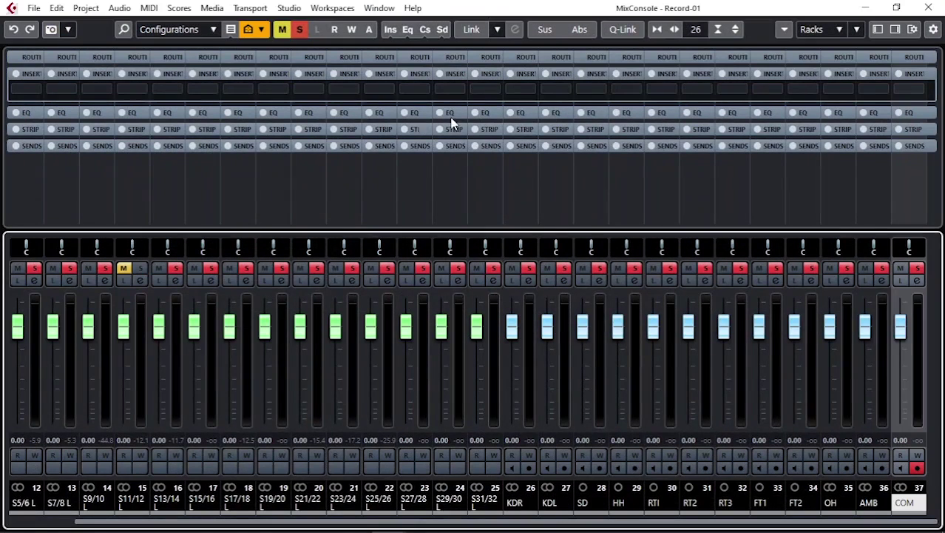
click(932, 84)
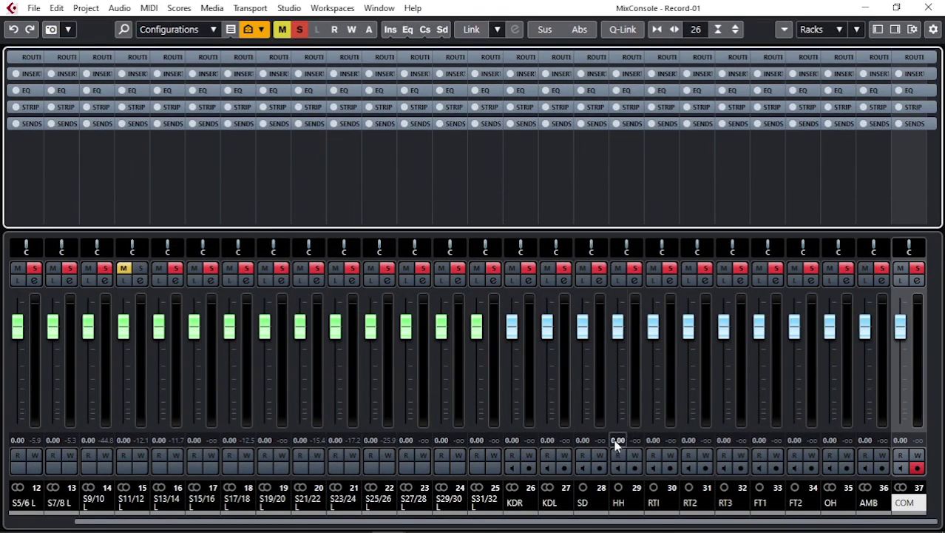
Show the MixConsole's channel visibility list and look through the DRAMS channels down to COM.
scroll(618, 447, down, 2)
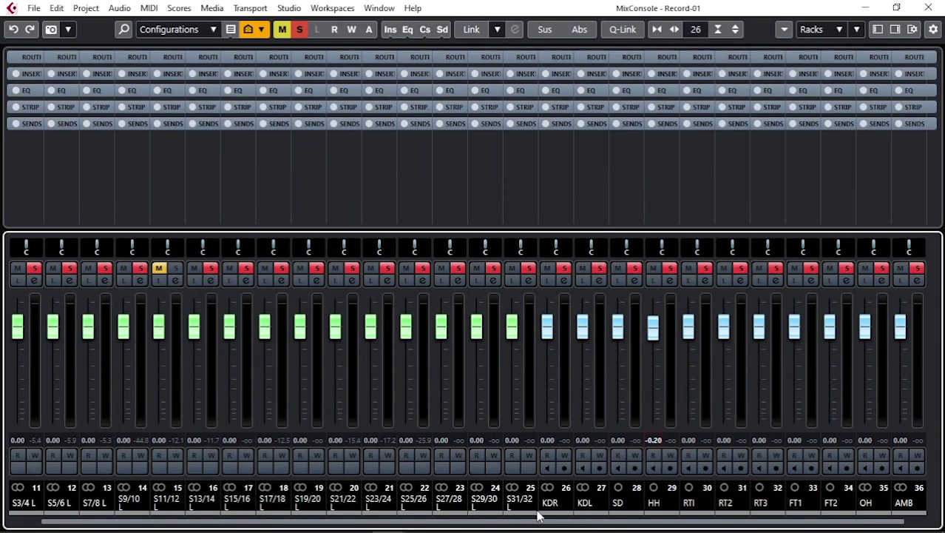
click(879, 31)
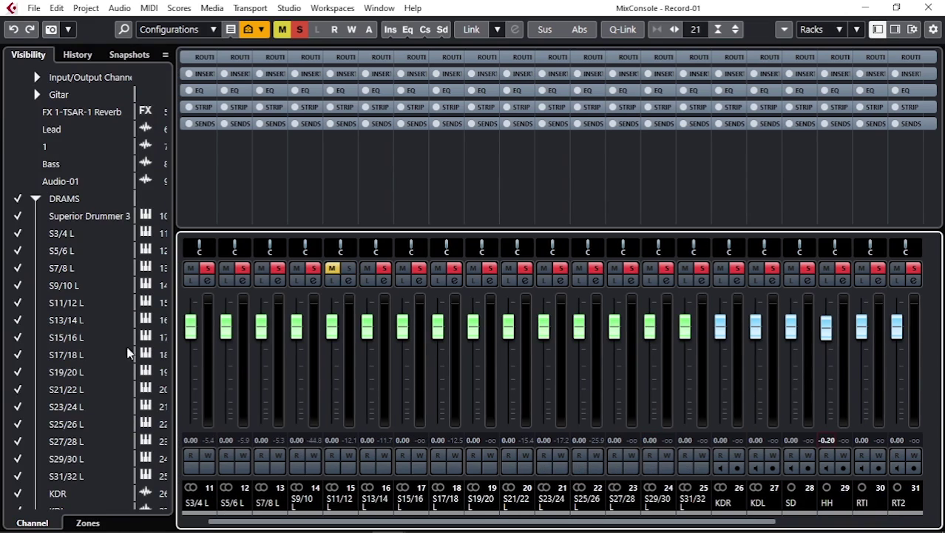
scroll(65, 341, down, 5)
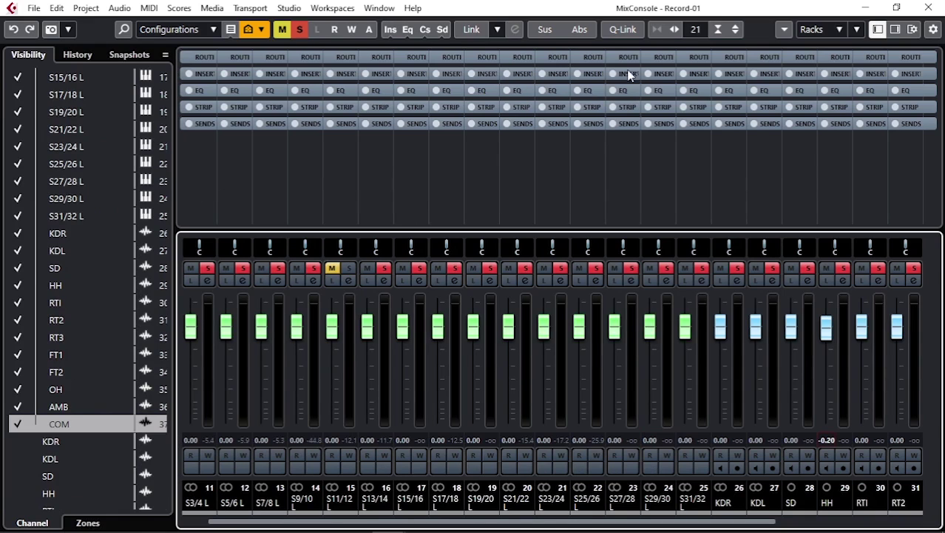
Move the MixConsole window aside and hide the project window's Inspector.
drag(731, 9, 790, 87)
drag(282, 89, 561, 60)
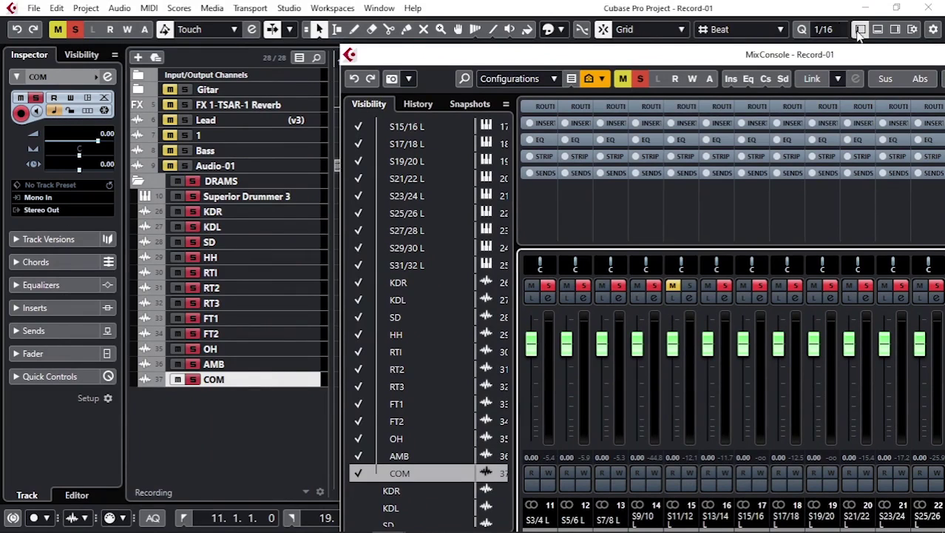
click(859, 33)
click(859, 34)
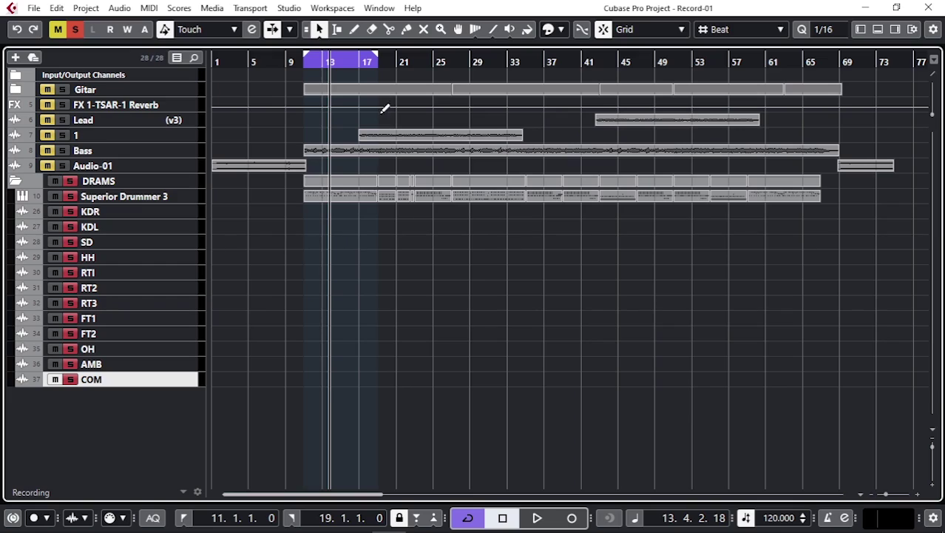
Reopen the MixConsole and place it beside the project window's track list so both lists can be compared.
key(F3)
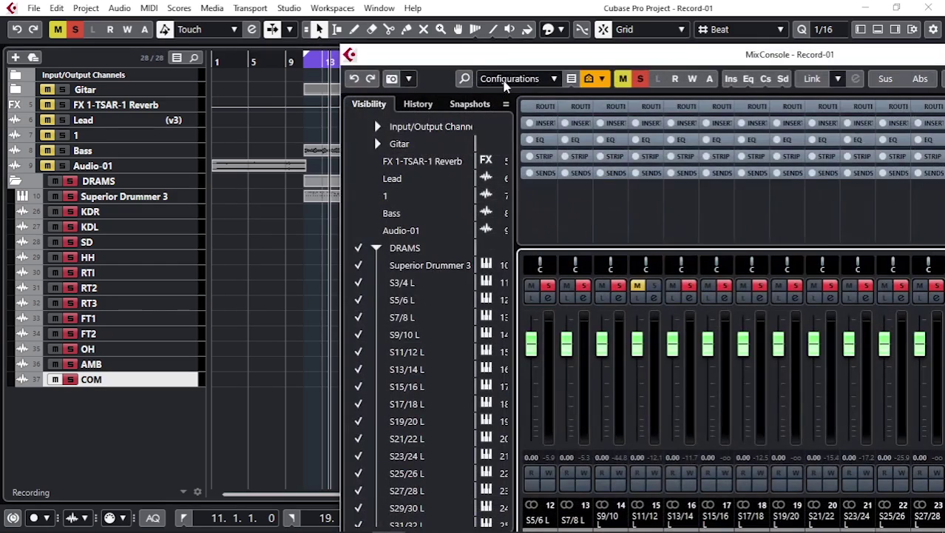
drag(518, 58, 572, 12)
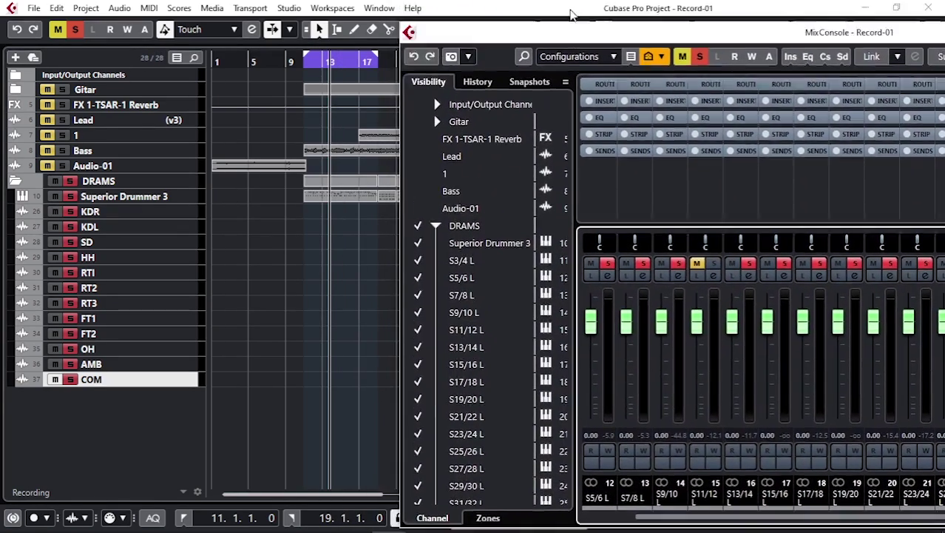
scroll(480, 310, down, 6)
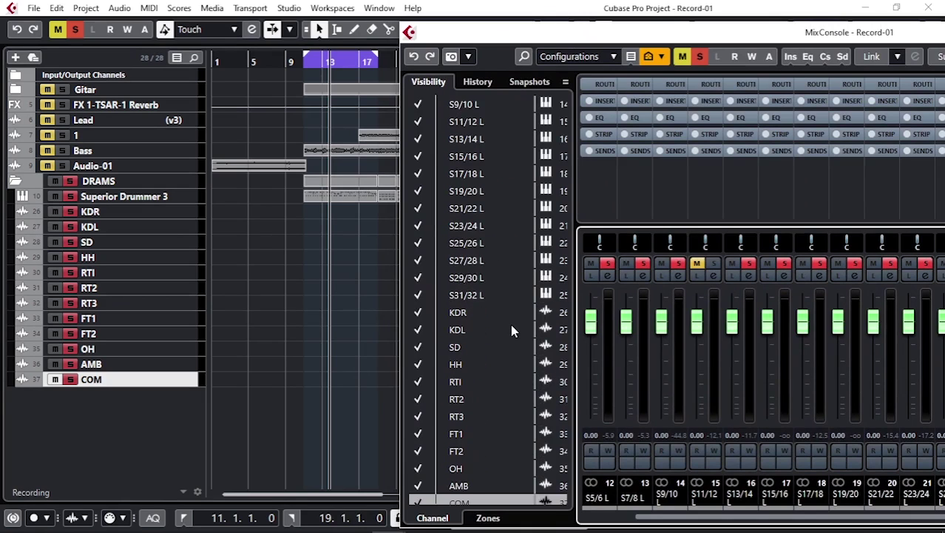
Select each drum audio channel from KDR to COM in turn to match it with its track in the project.
click(457, 246)
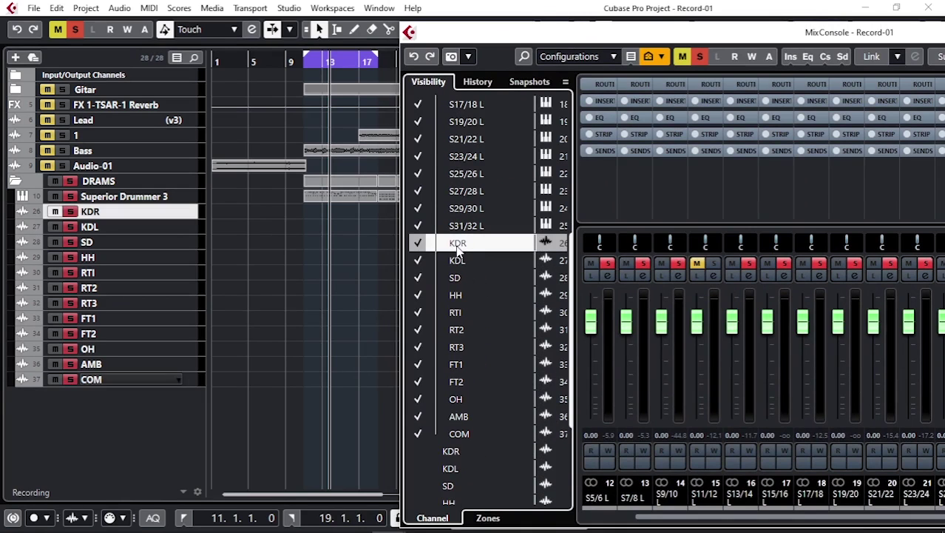
click(457, 260)
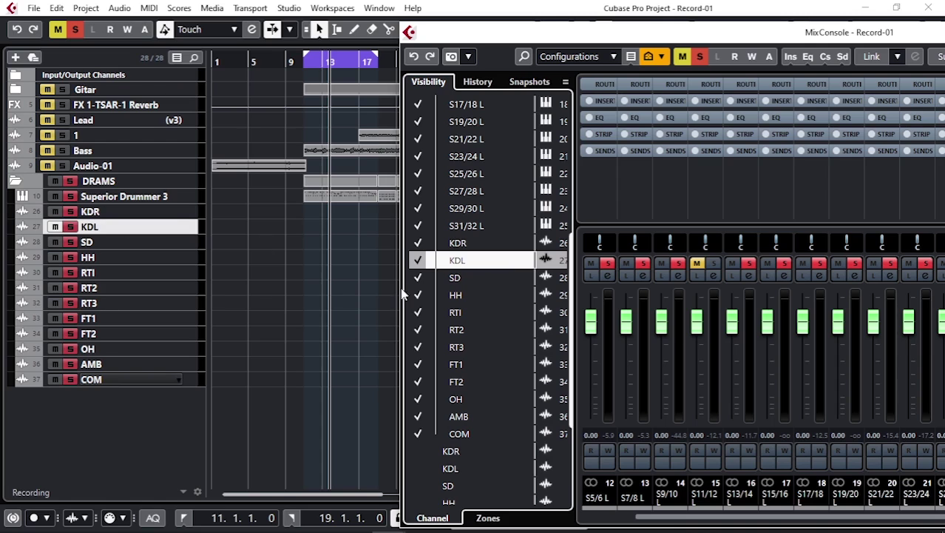
click(468, 276)
click(458, 296)
click(459, 313)
click(457, 329)
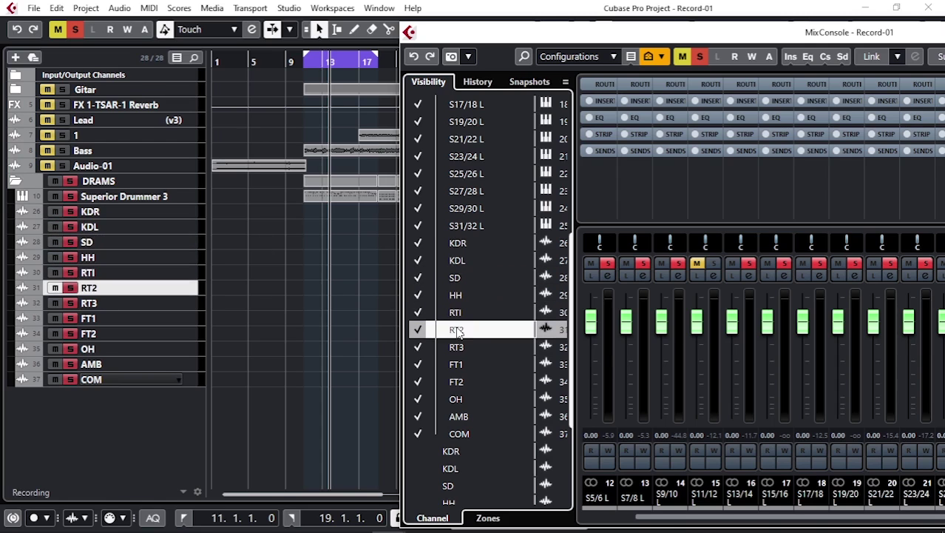
click(459, 349)
click(460, 365)
click(461, 382)
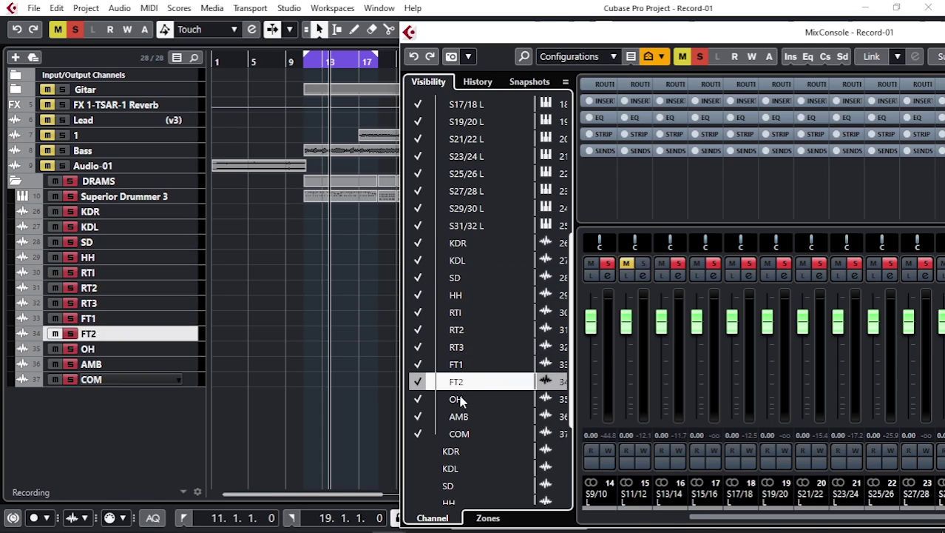
click(459, 400)
click(458, 416)
click(460, 433)
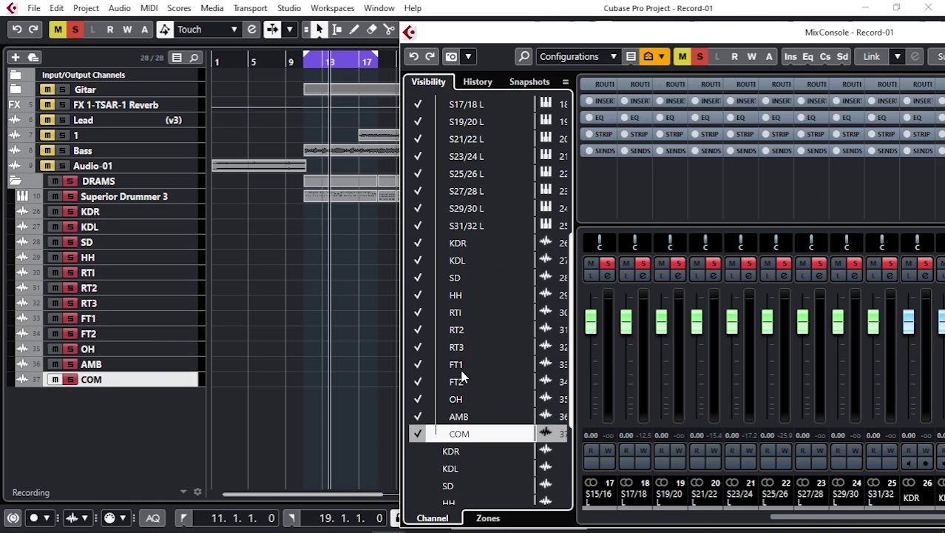
Review the DRAMS channels in the visibility list, then hide that list and reposition the MixConsole beside the project's track list.
scroll(463, 377, up, 4)
scroll(462, 378, up, 2)
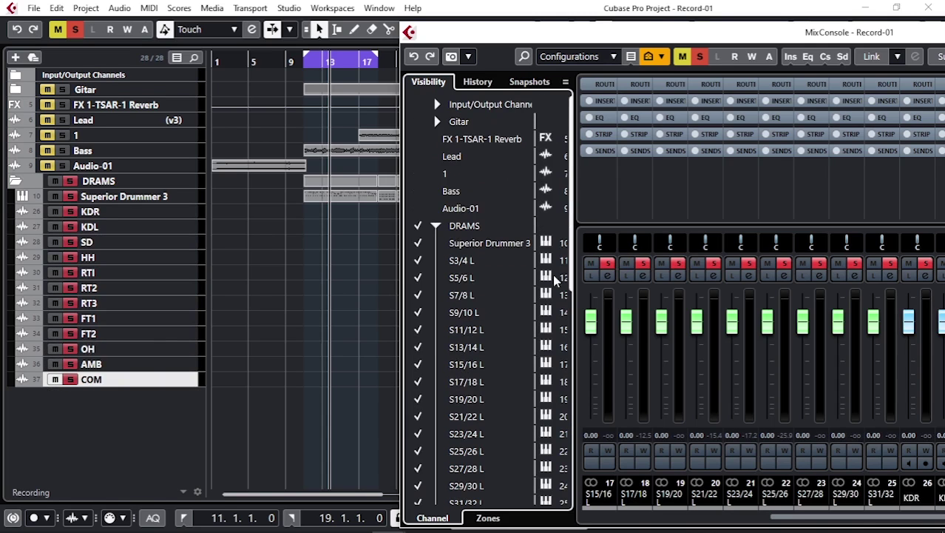
scroll(486, 363, down, 4)
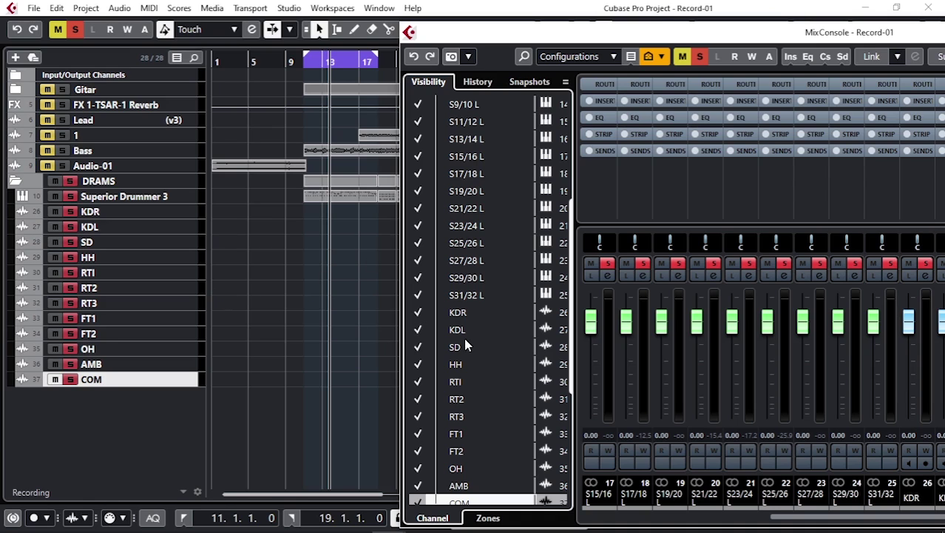
scroll(488, 226, up, 4)
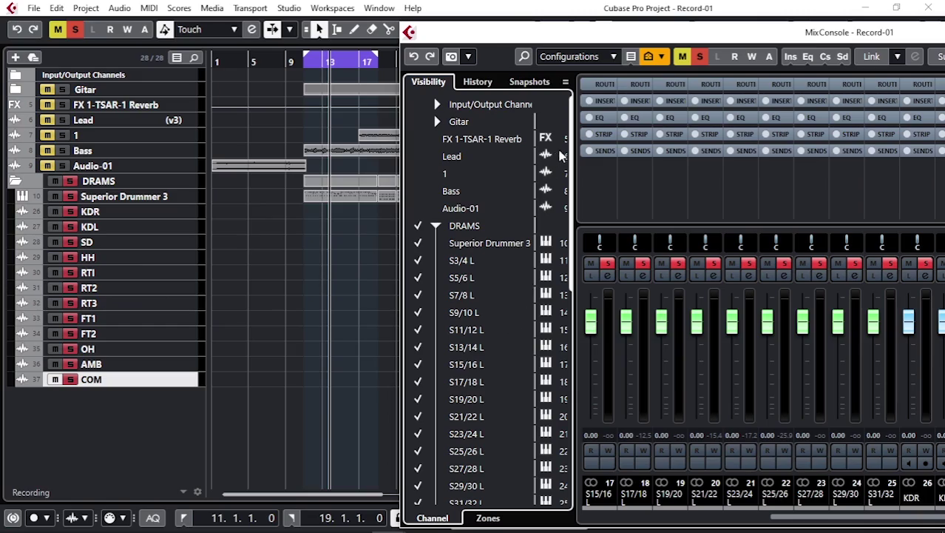
drag(669, 36, 333, 38)
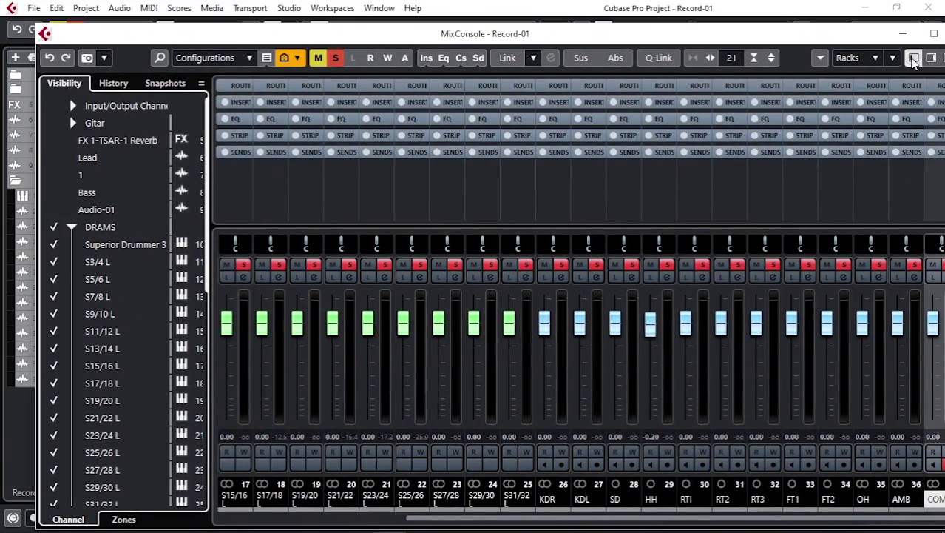
click(914, 57)
drag(392, 41, 640, 38)
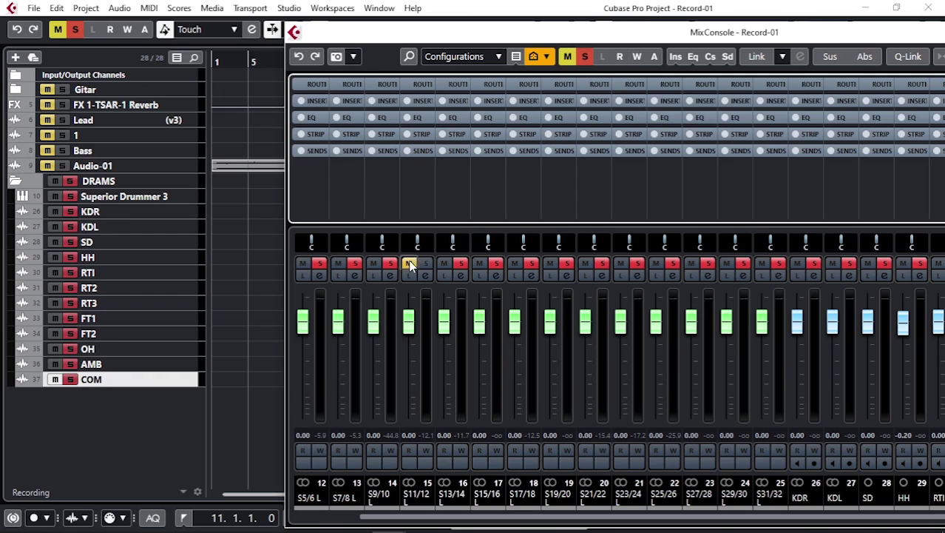
Unmute the S11/12 L channel and expand the MixConsole's Routing rack.
click(411, 265)
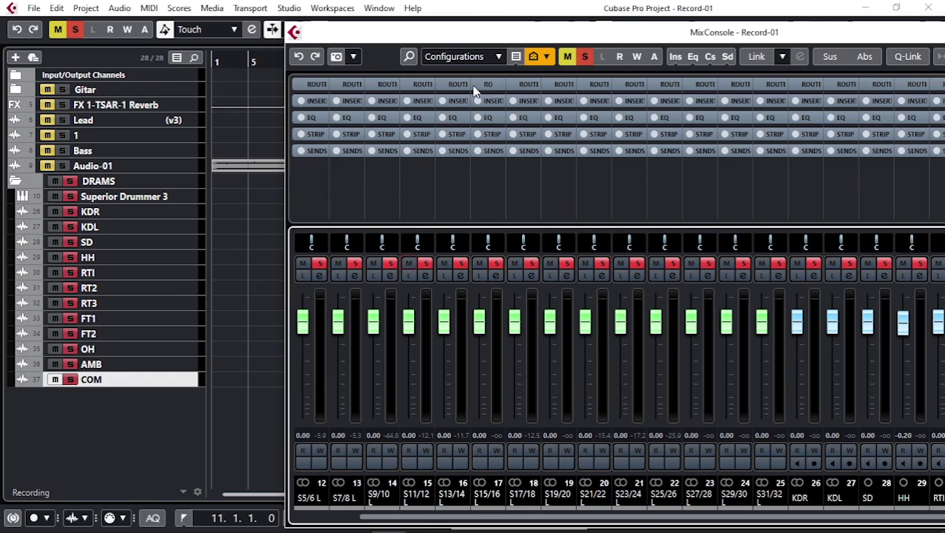
click(474, 87)
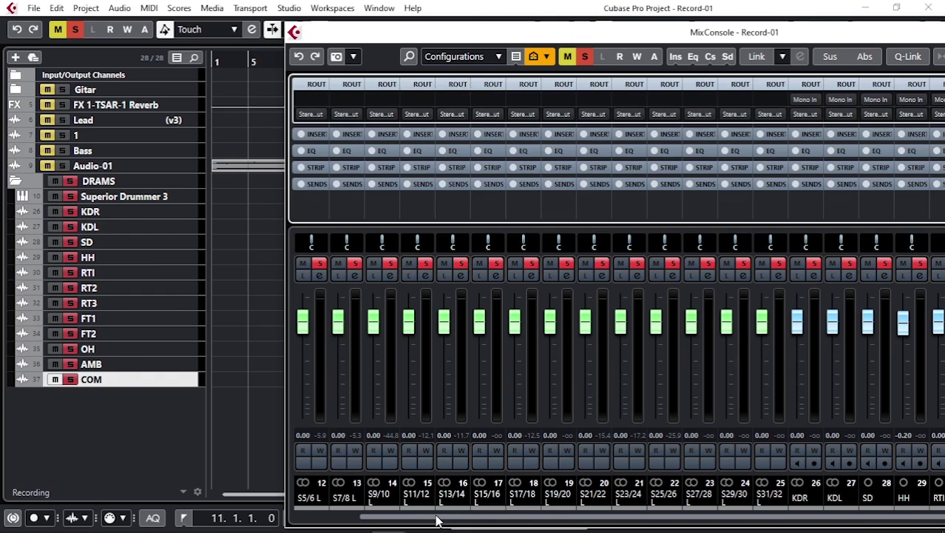
Mute the main Superior Drummer 3 channel and route the S3/4 L channel's output to the KDR bus.
drag(437, 520, 341, 520)
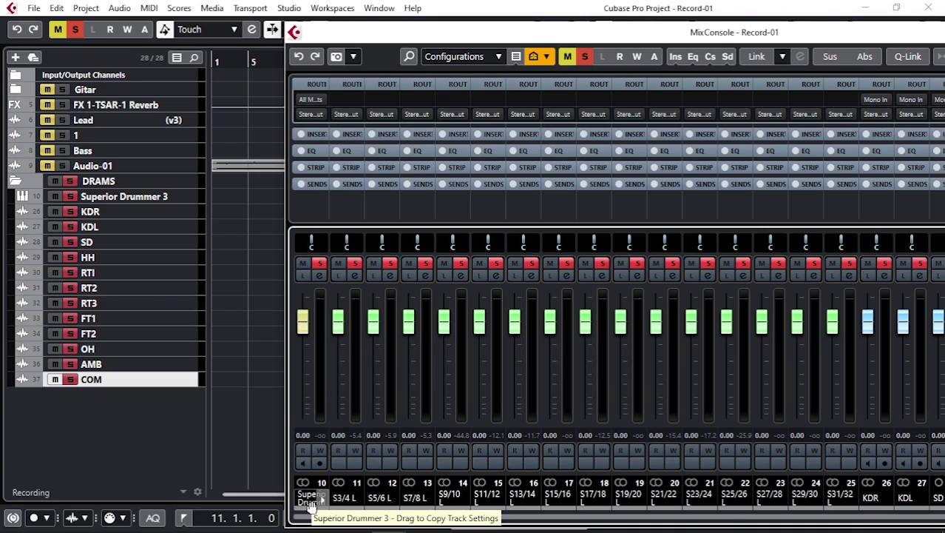
click(302, 264)
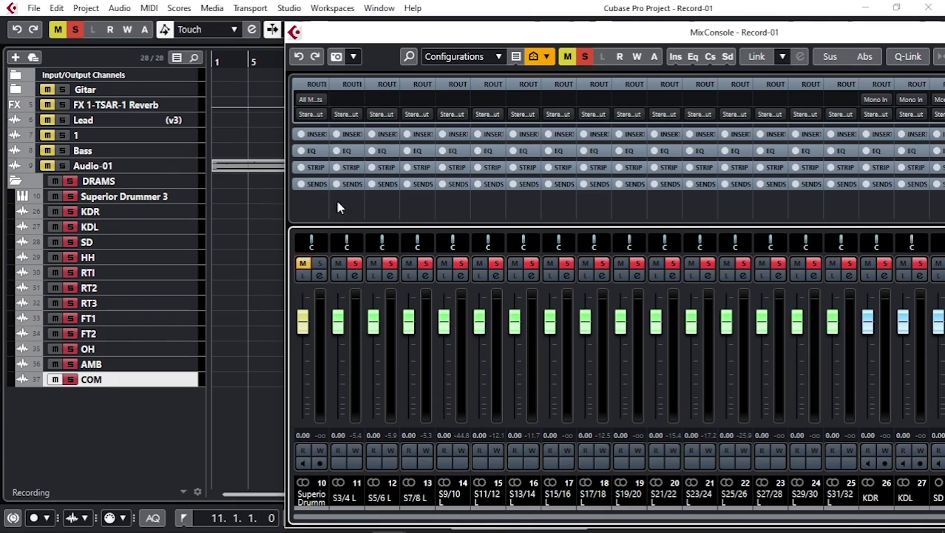
click(358, 119)
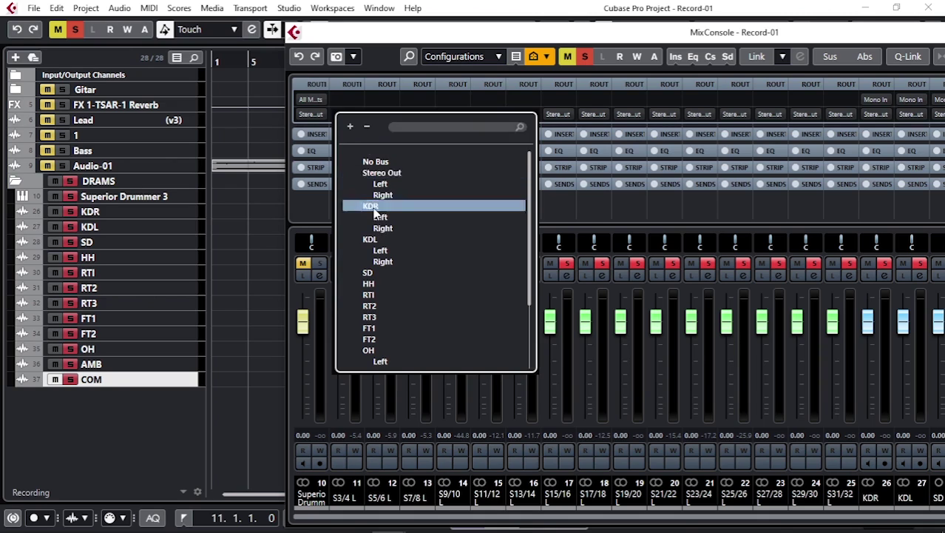
click(372, 207)
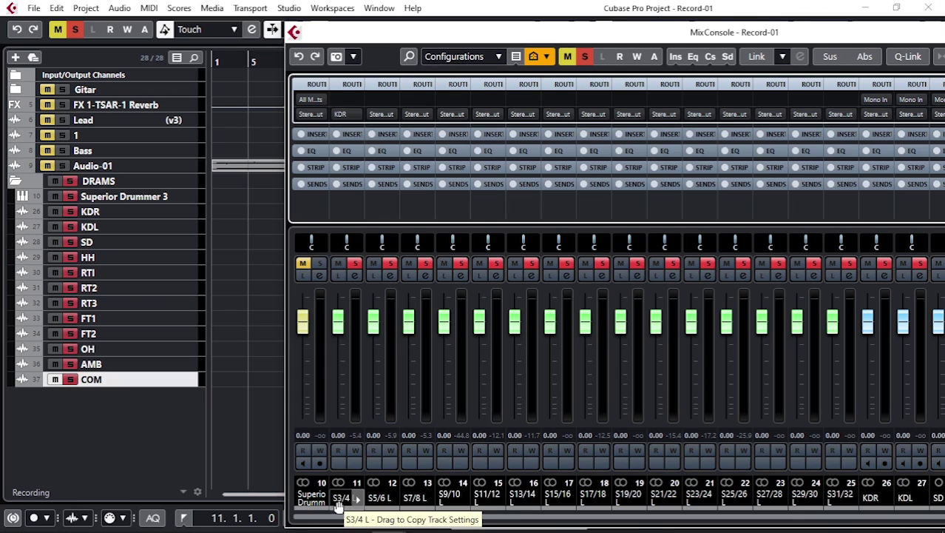
click(106, 213)
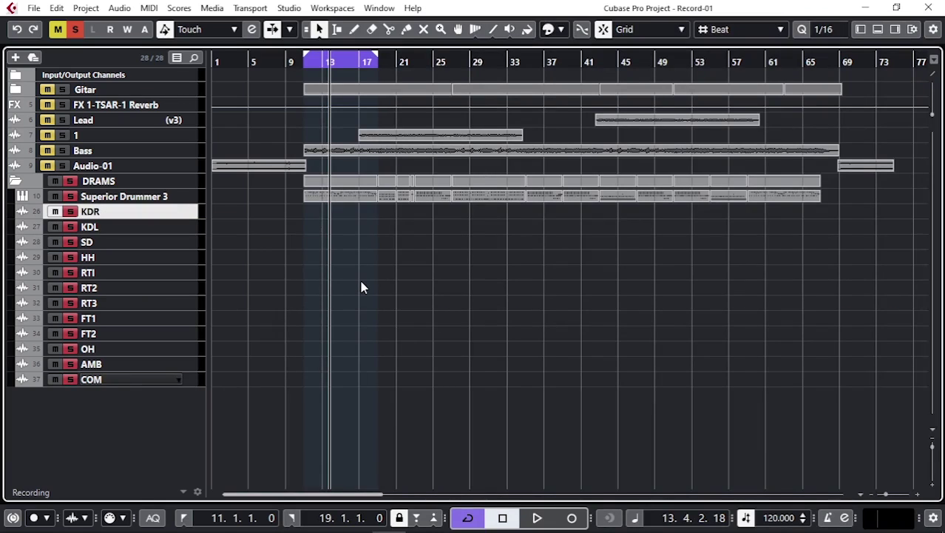
key(F3)
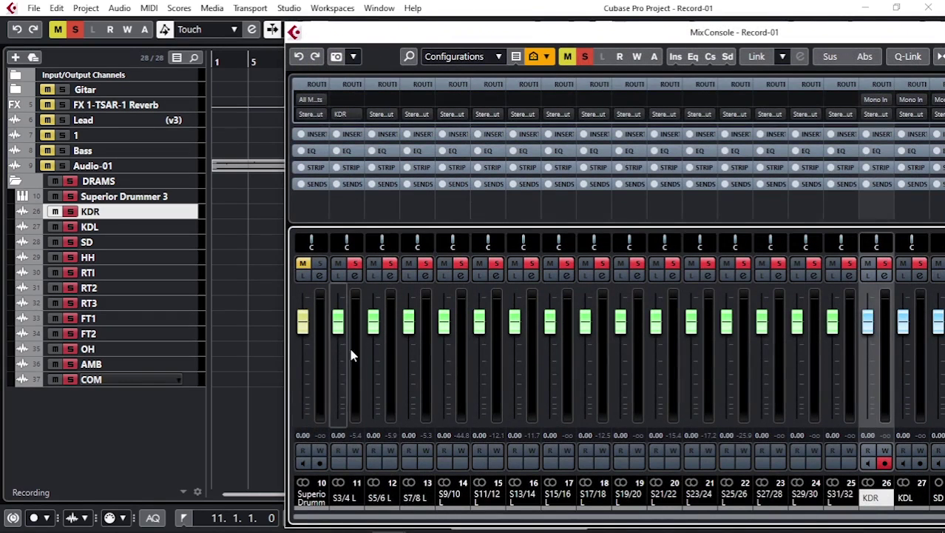
Route the S5/6 L channel's output to the KDL bus and the S7/8 L channel's output to the SD bus.
click(393, 118)
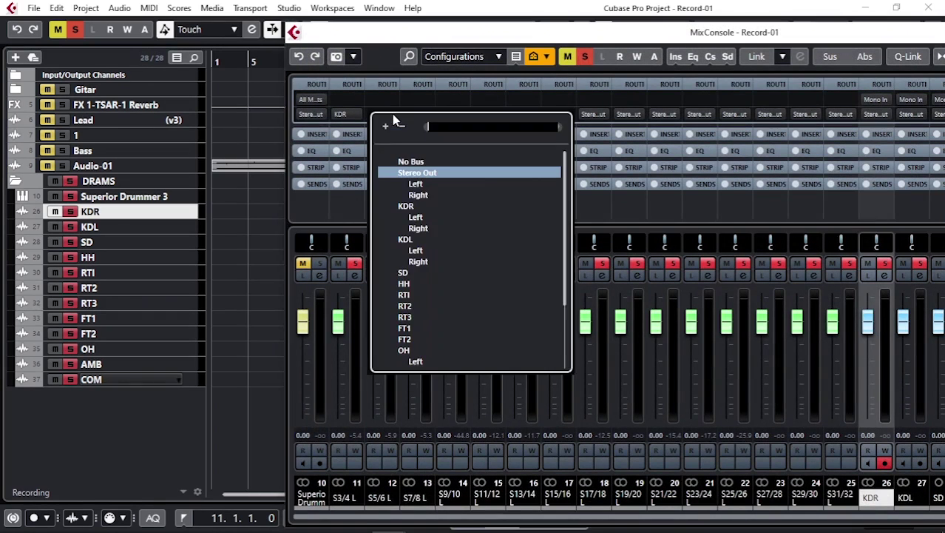
click(405, 240)
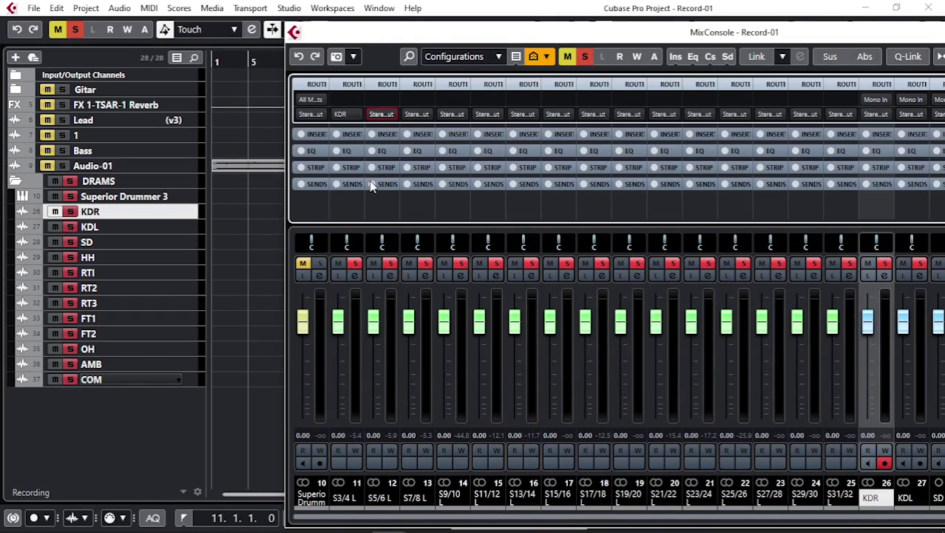
click(423, 126)
click(425, 117)
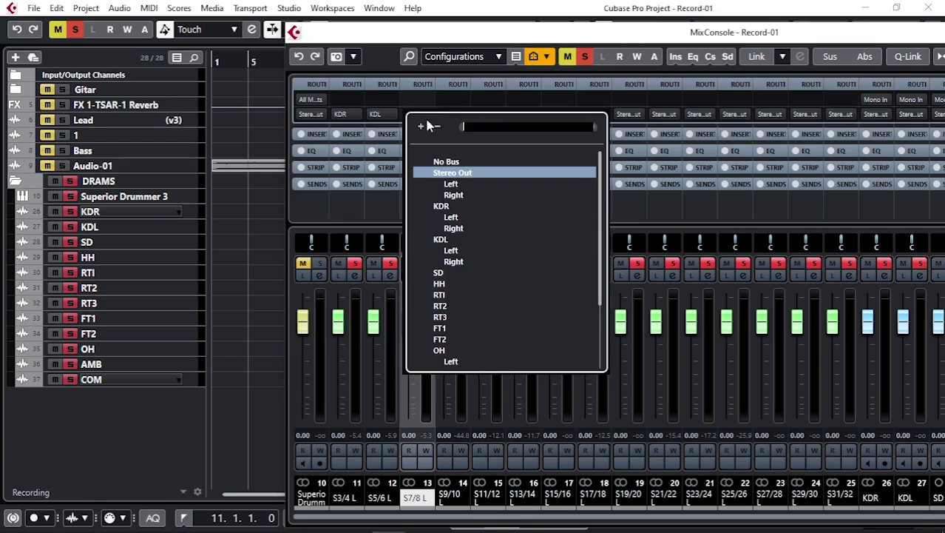
click(438, 274)
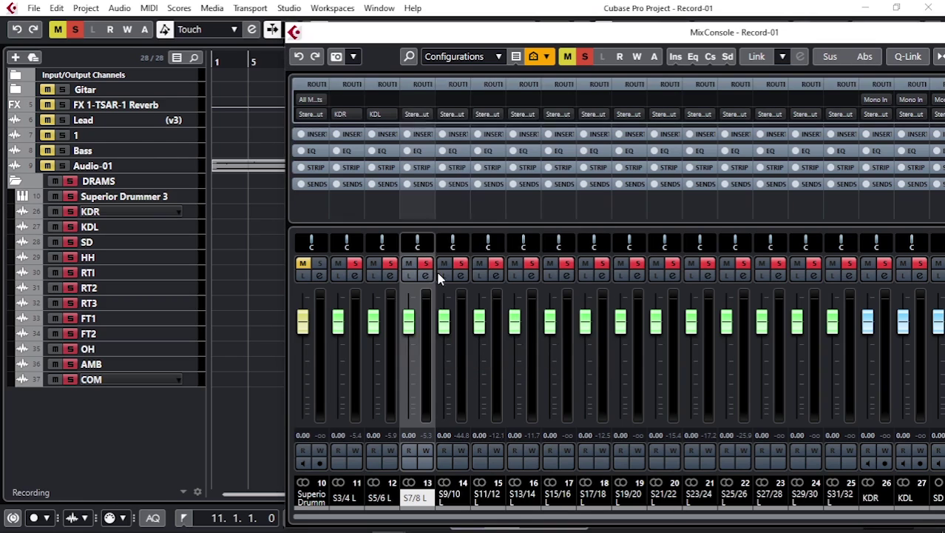
Route the S9/10 L channel's output to the HH bus and the S11/12 L channel's output to the RTI bus.
click(466, 117)
click(475, 284)
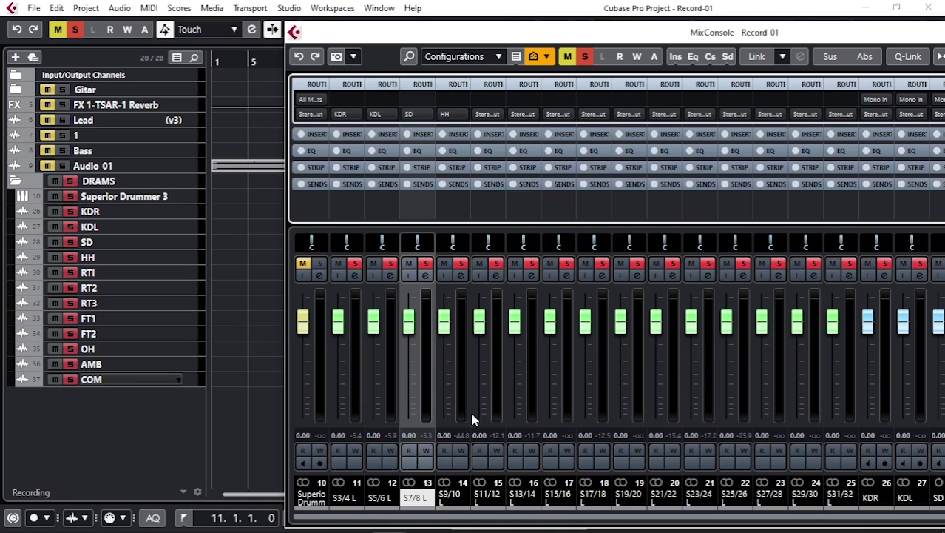
click(499, 116)
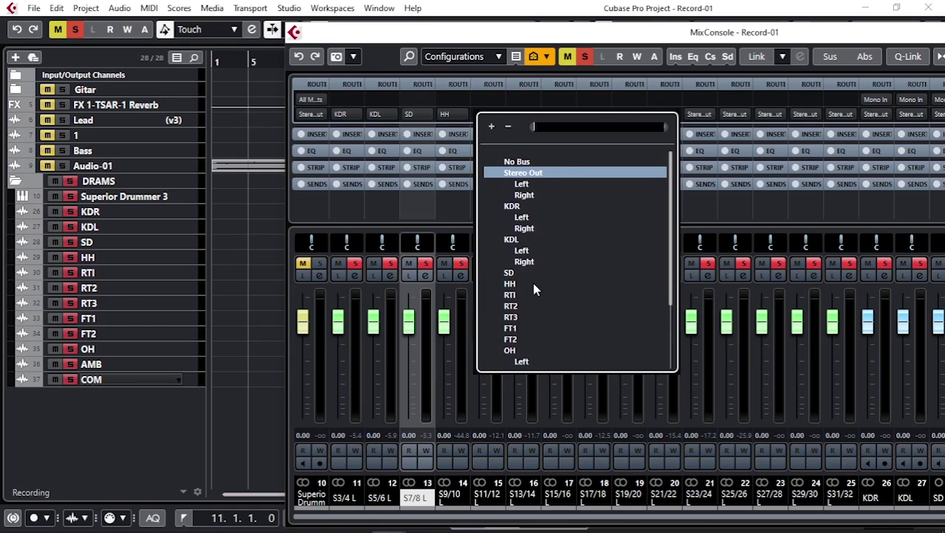
click(512, 296)
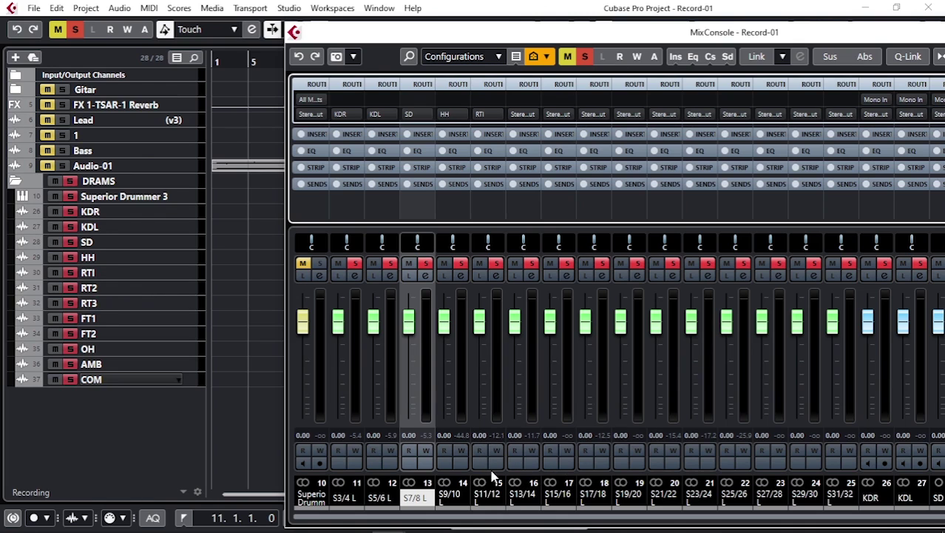
Move the MixConsole to reveal more of its channels and show its channel visibility list again.
drag(892, 41, 617, 48)
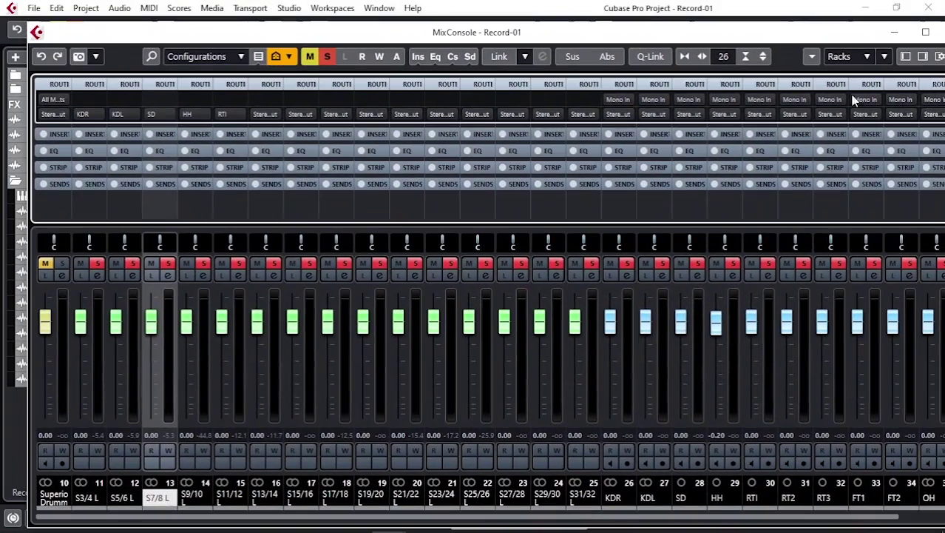
click(904, 58)
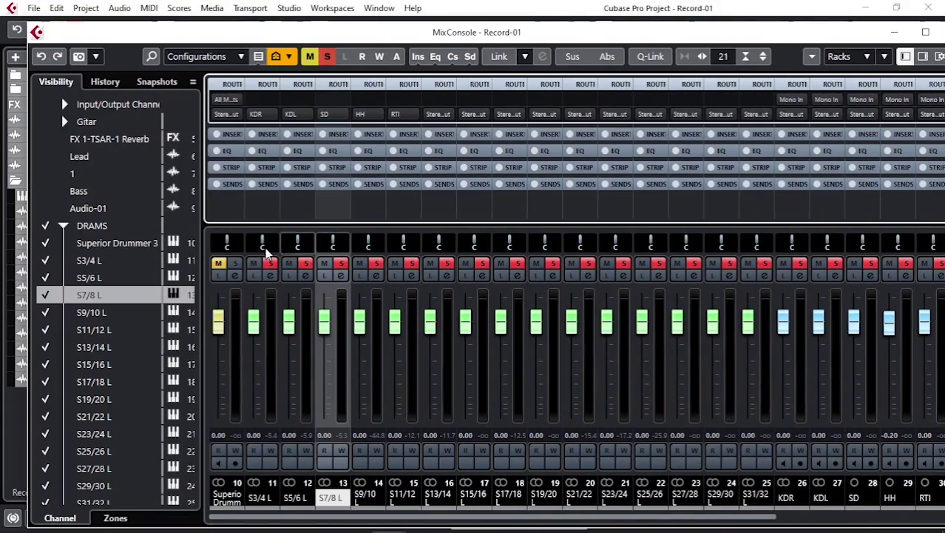
Maximize the MixConsole and hide the DRAMS folder's audio channels from KDR through COM.
double_click(309, 36)
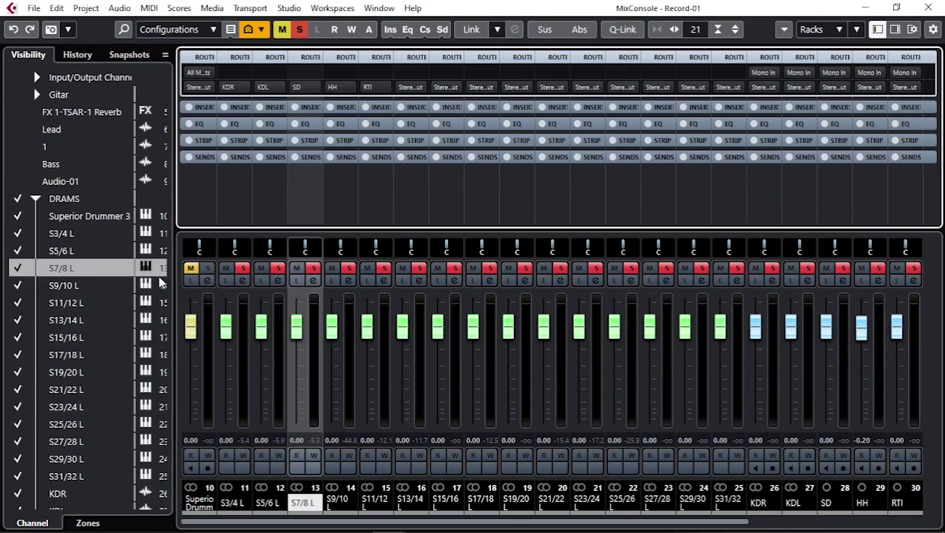
scroll(159, 283, down, 7)
scroll(155, 285, up, 5)
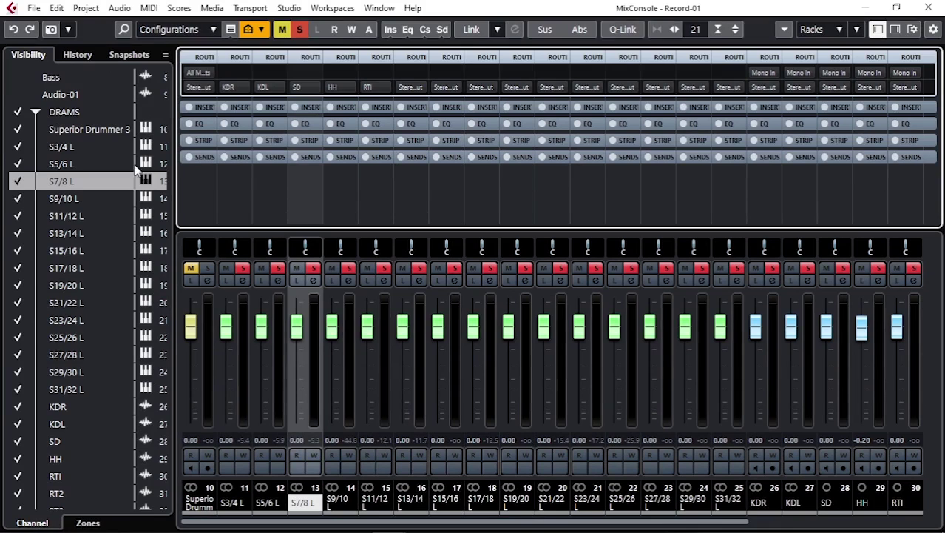
scroll(152, 369, down, 5)
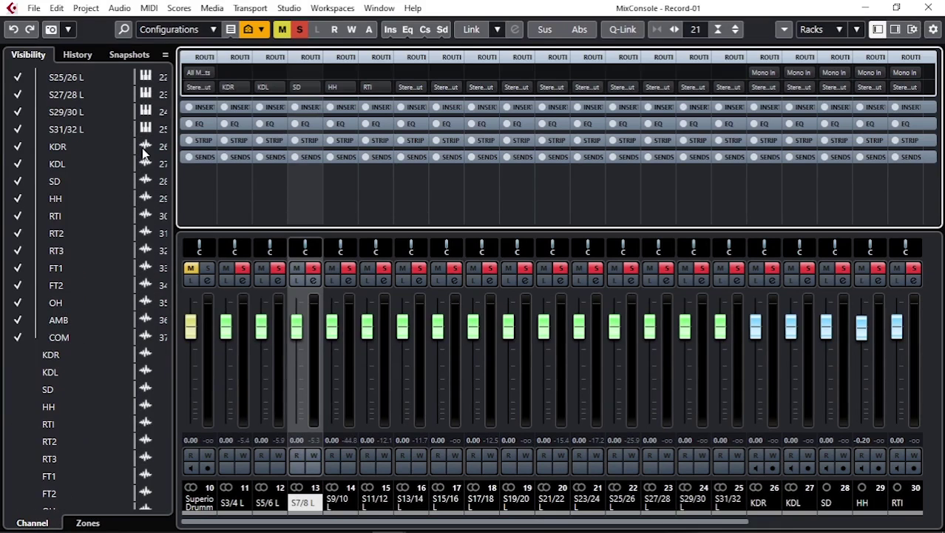
scroll(143, 335, up, 2)
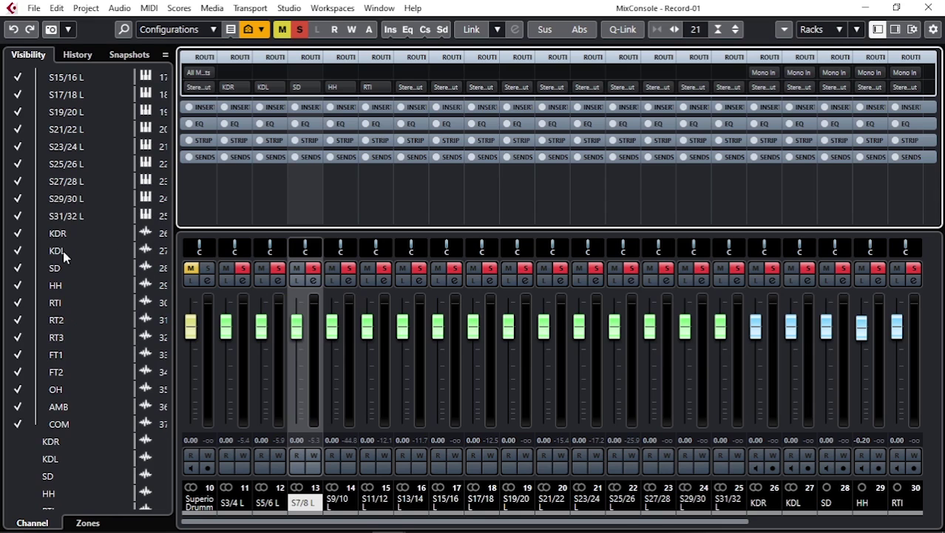
drag(23, 241, 13, 421)
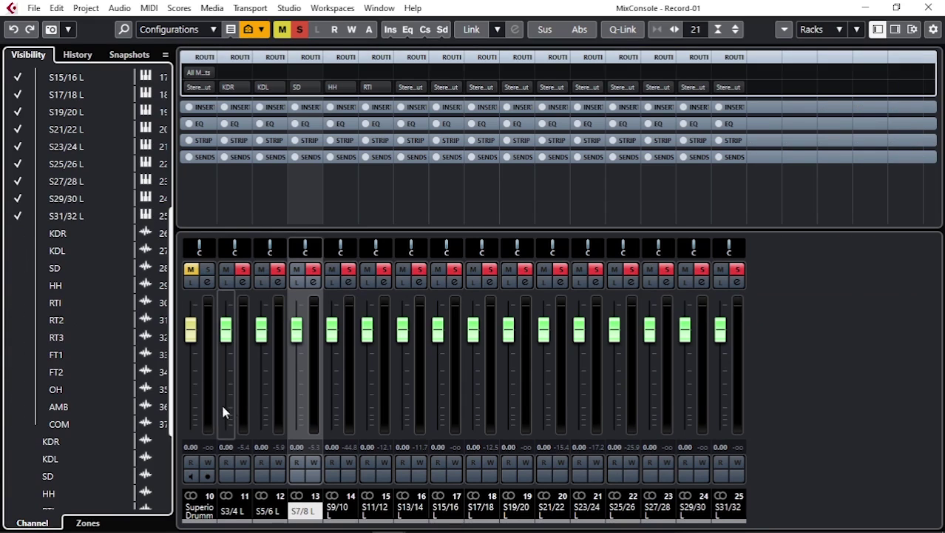
Hide the MixConsole's channel visibility list and place the window beside the project's track list so the drum track names stay readable.
click(877, 29)
drag(614, 6, 754, 43)
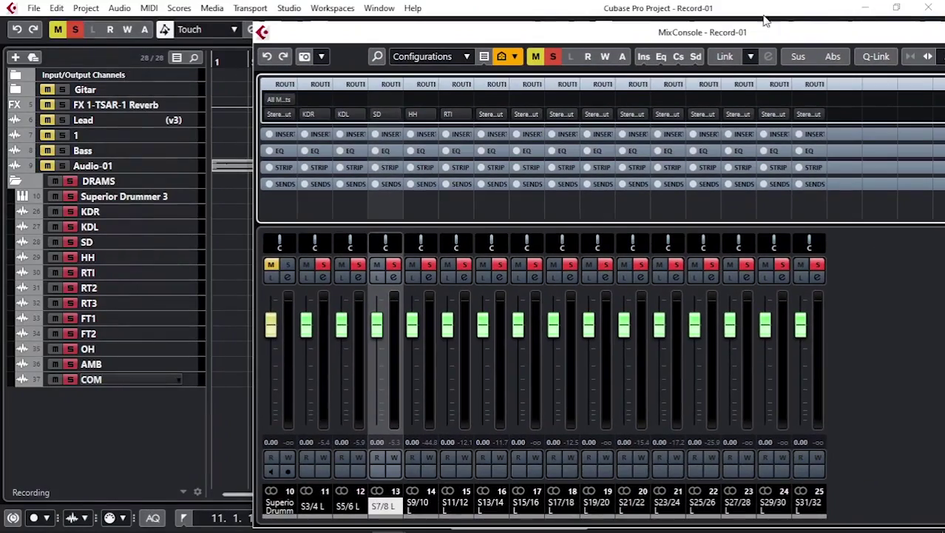
drag(444, 35, 599, 38)
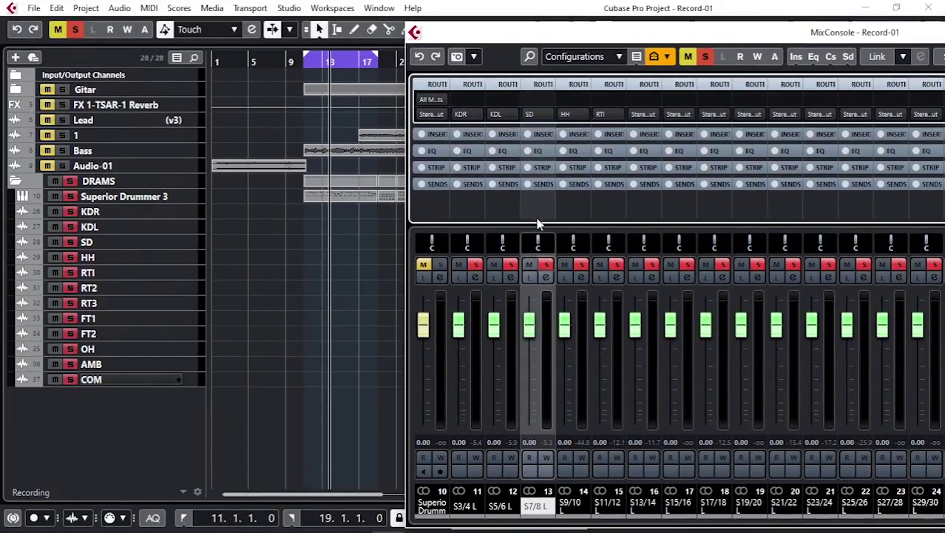
drag(795, 38, 654, 33)
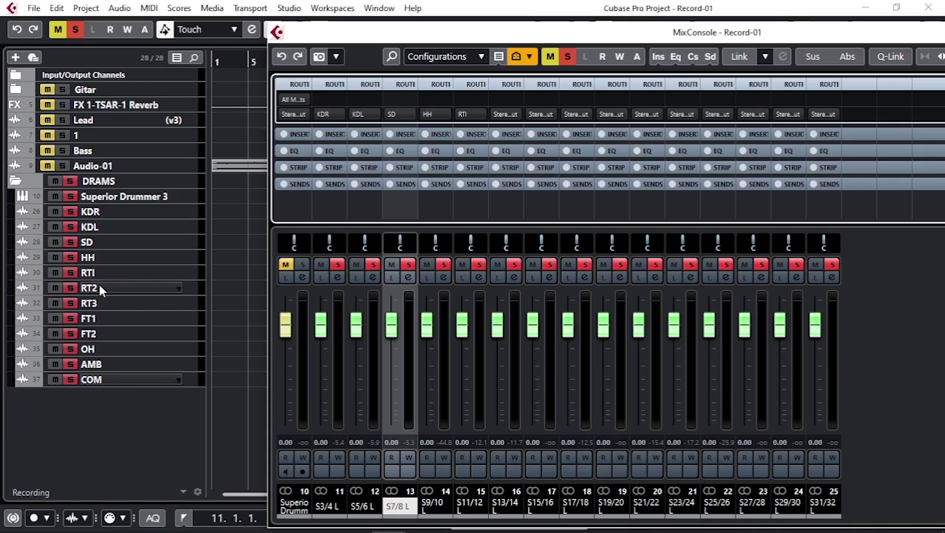
Route the S13/14 L channel's output to the RT2 bus and the S15/16 L channel's output to the RT3 bus.
click(513, 115)
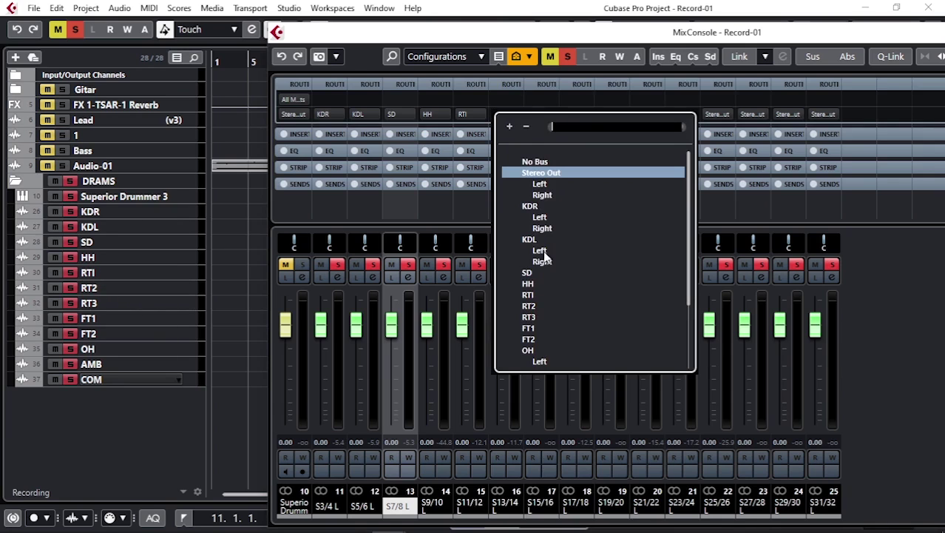
click(530, 305)
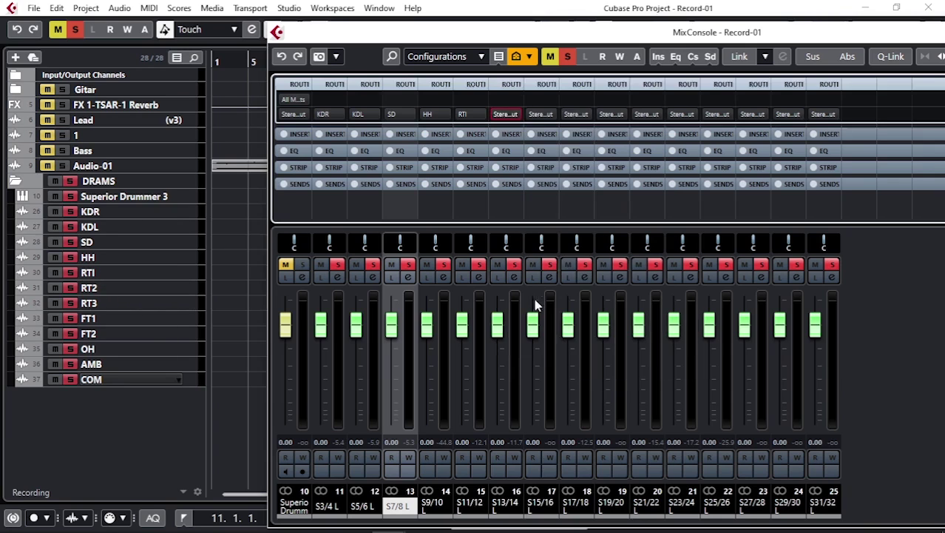
click(551, 117)
click(571, 315)
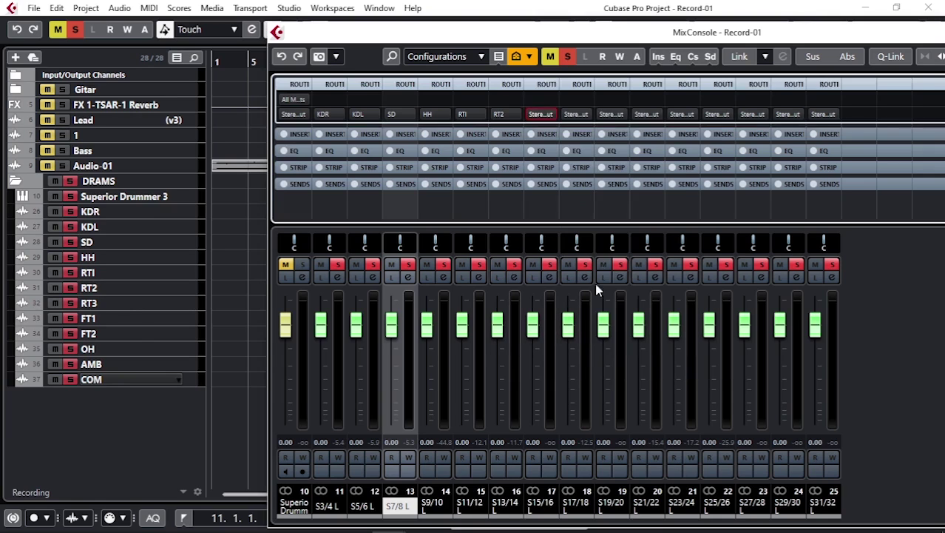
Route the S17/18 L channel's output to the FT1 bus and the S19/20 L channel's output to the FT2 bus.
click(584, 114)
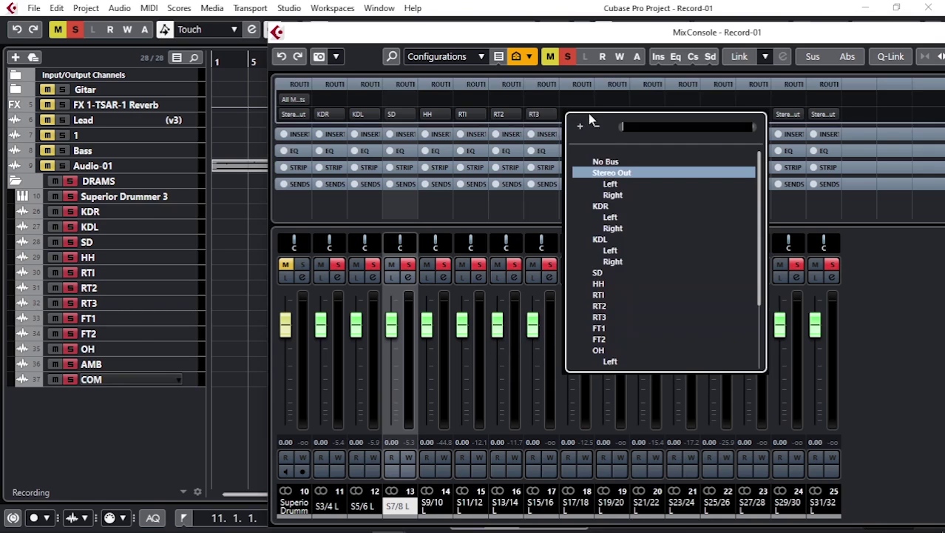
click(603, 329)
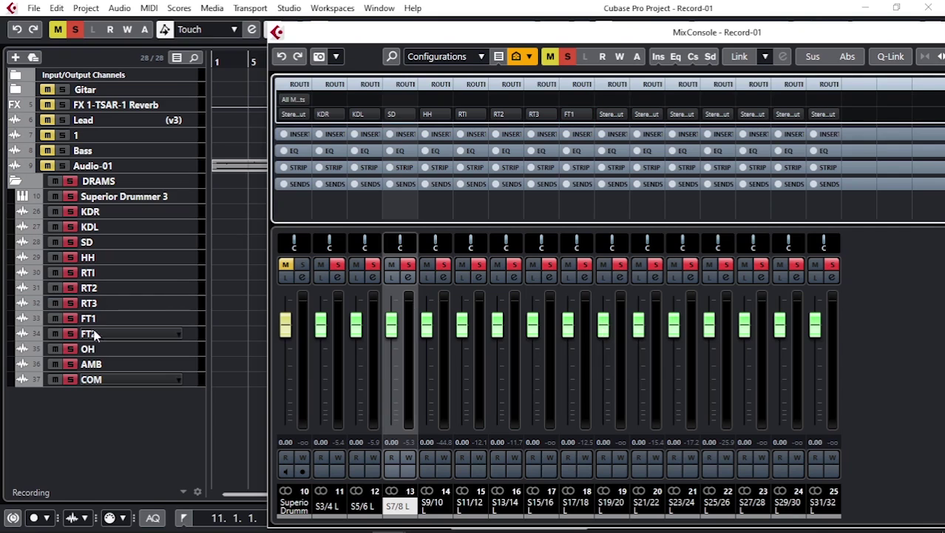
click(625, 118)
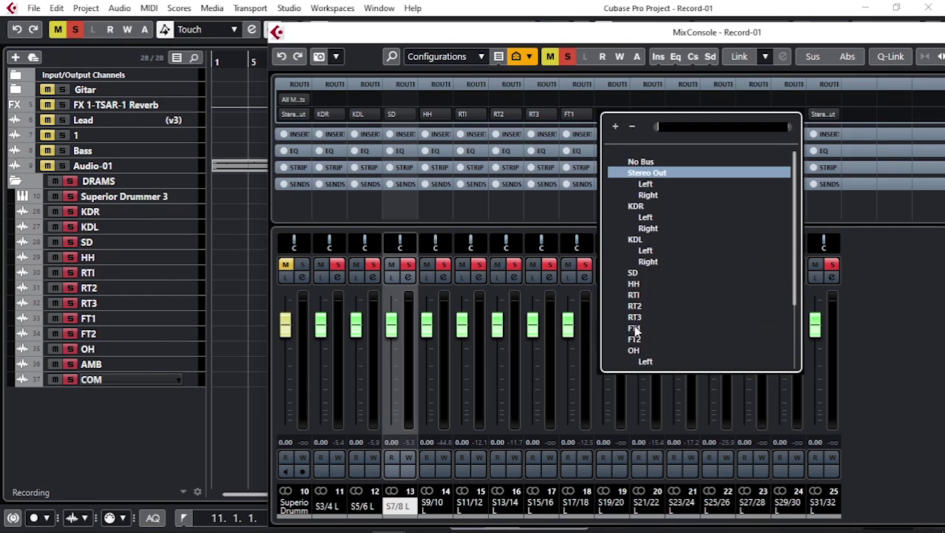
click(634, 340)
Route the S21/22 L channel's output to the OH bus and the S23/24 L channel's output to the AMB bus.
click(651, 115)
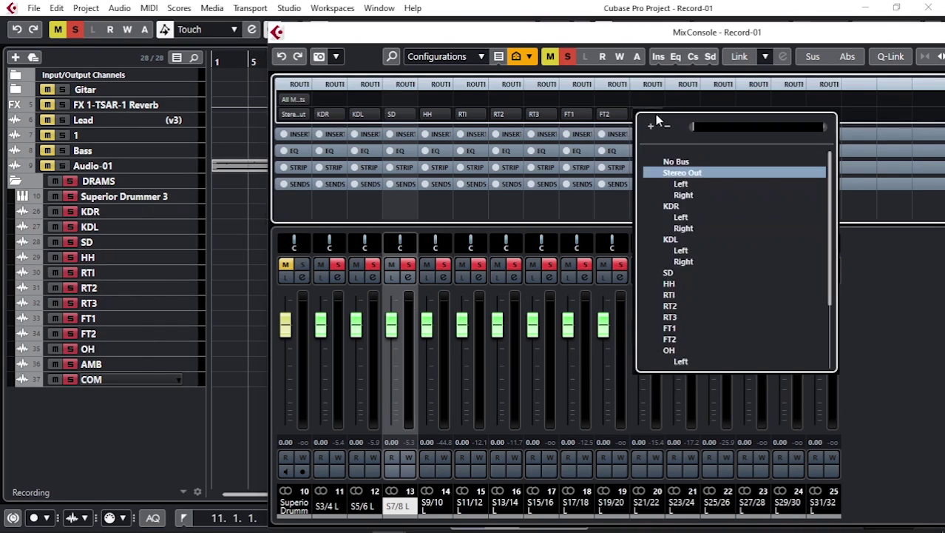
click(669, 350)
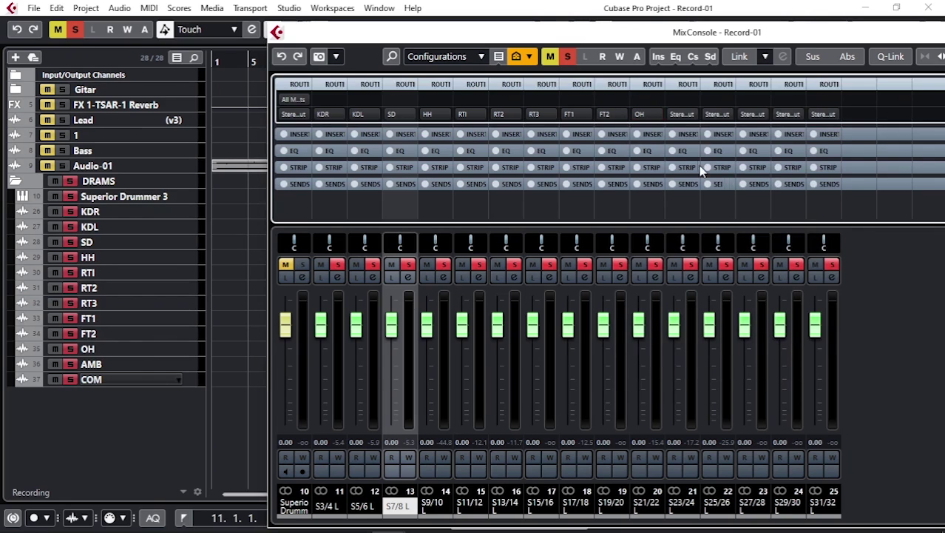
click(692, 118)
scroll(703, 325, down, 3)
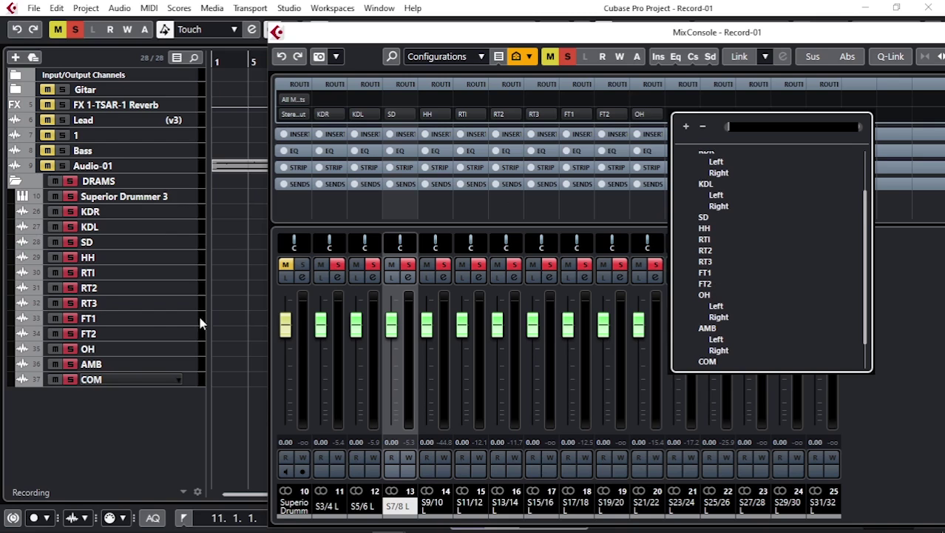
click(709, 327)
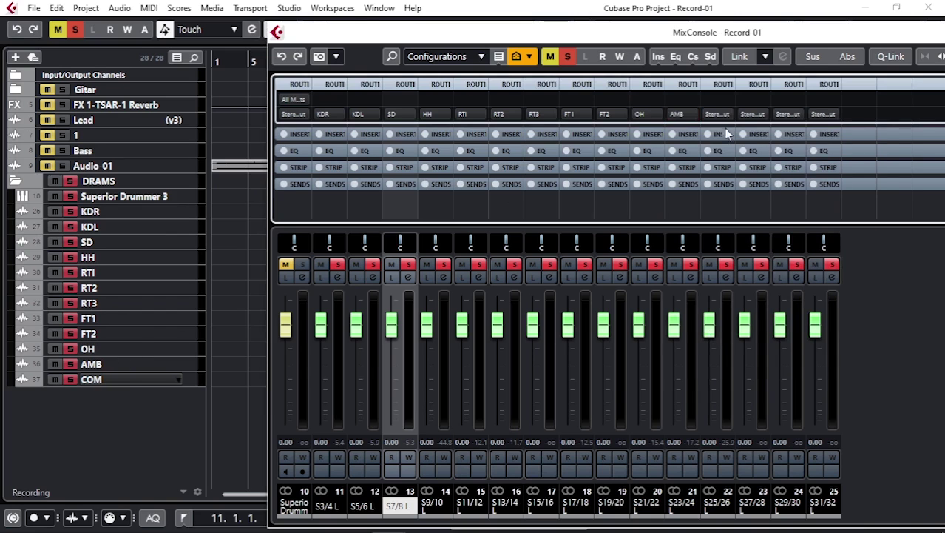
Route the S25/26 L channel's output to the COM bus.
click(728, 116)
scroll(746, 346, down, 3)
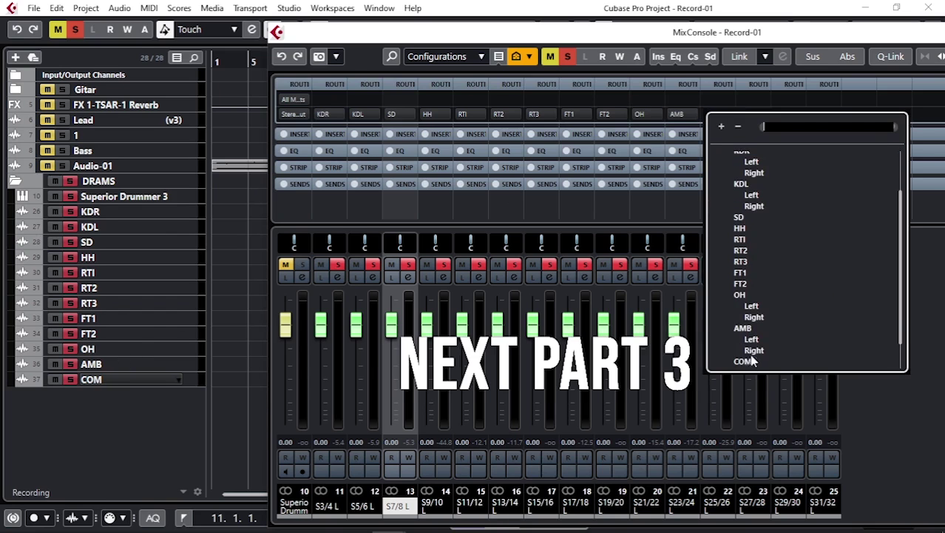
scroll(747, 349, down, 1)
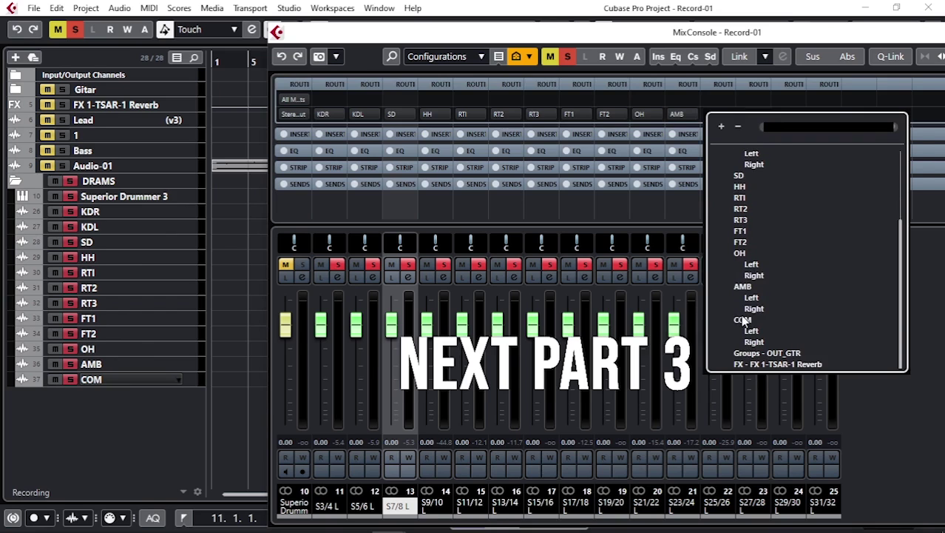
click(743, 320)
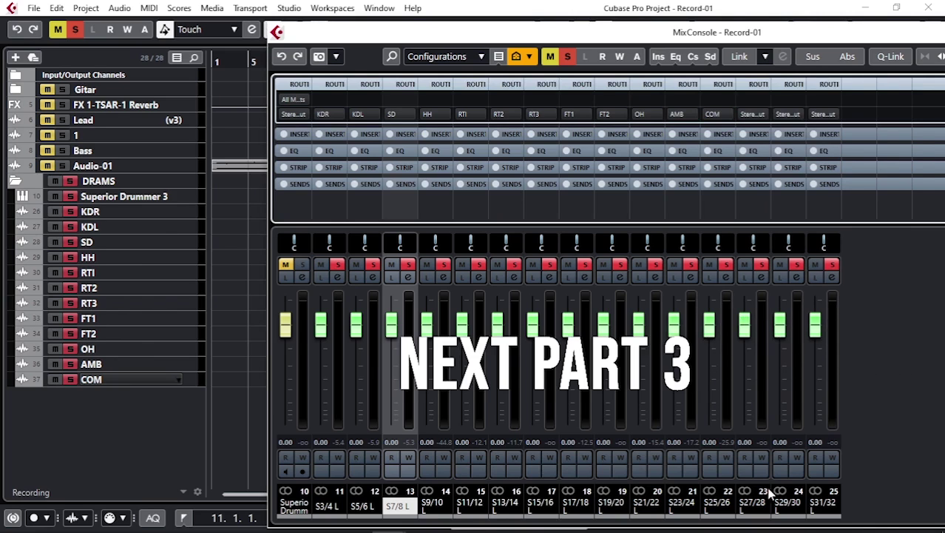